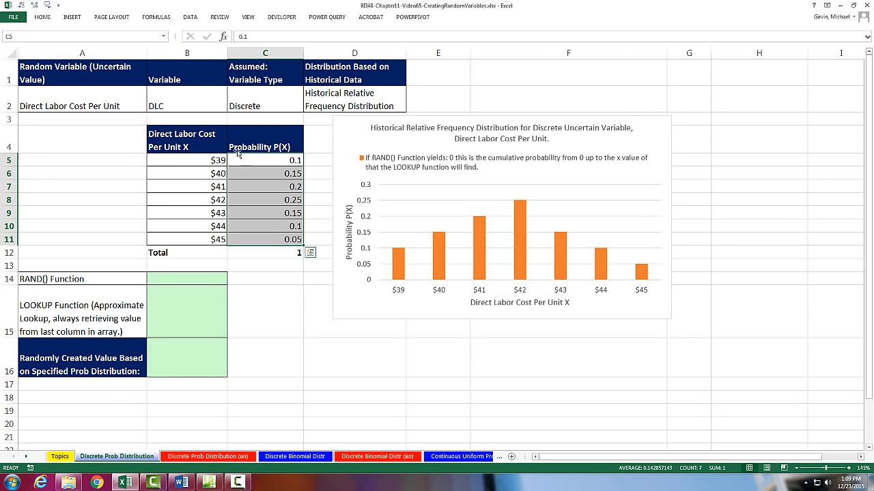
Step: Examine the direct labor costs in B5:B11 and their probabilities in C5:C11
left_click_drag(200, 161, 214, 239)
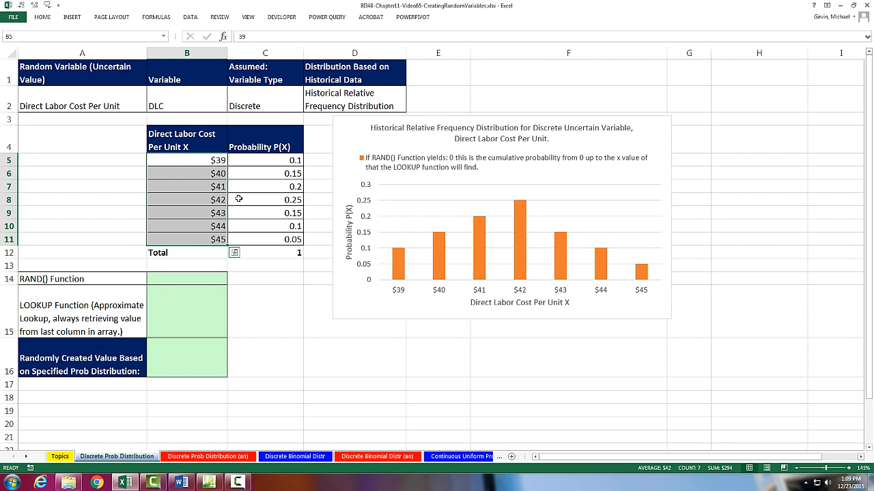
left_click(195, 164)
left_click(198, 177)
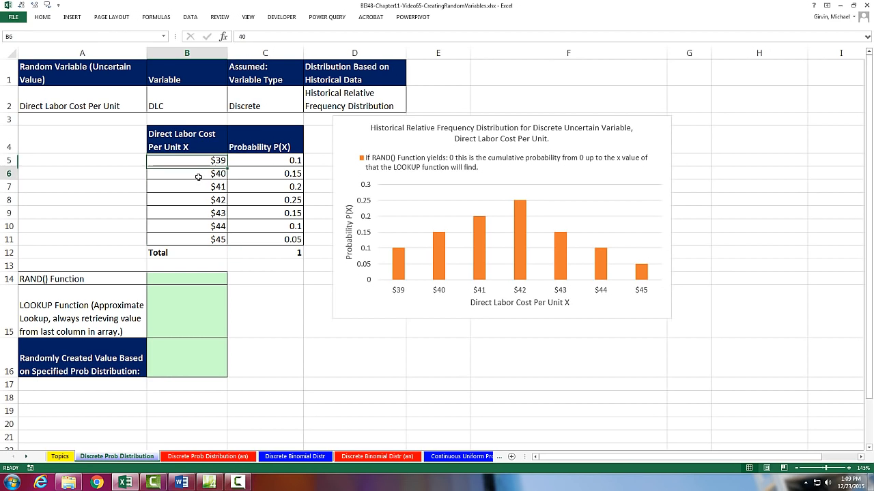
left_click(202, 188)
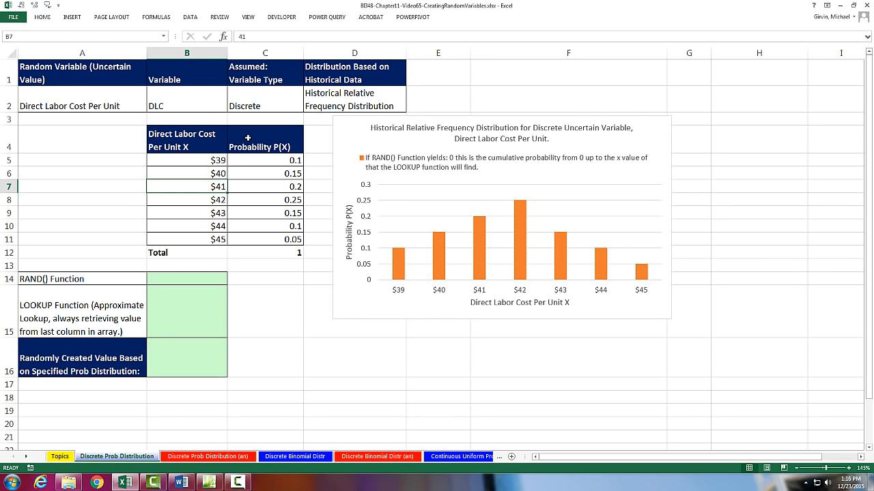
left_click_drag(271, 160, 294, 240)
left_click_drag(198, 165, 211, 237)
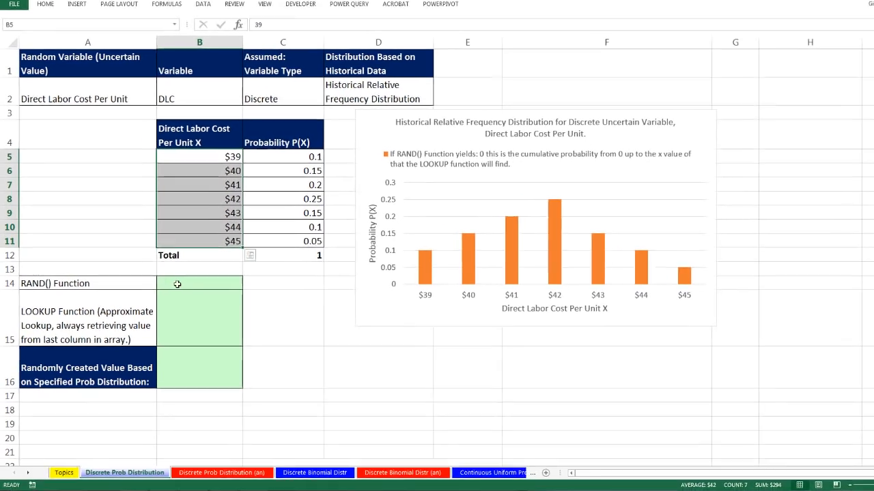
Step: Enter the formula =RAND() in cell B14 beside the RAND() Function label
left_click(176, 279)
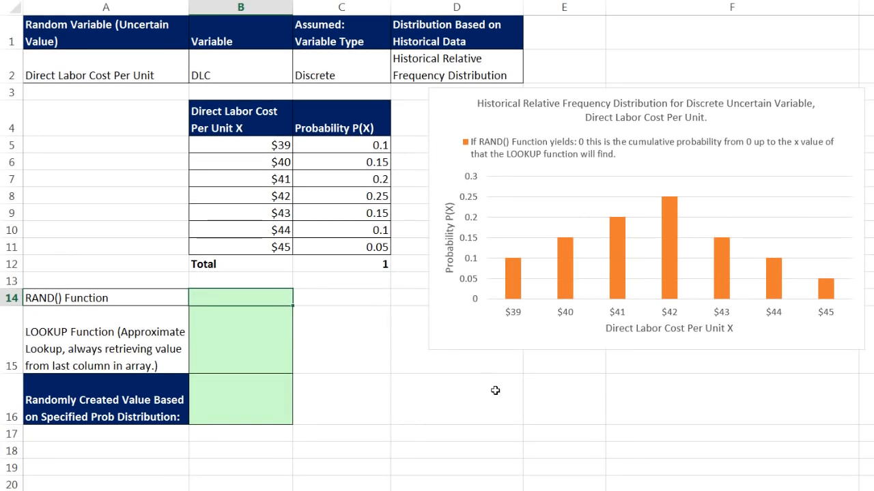
type("=rand")
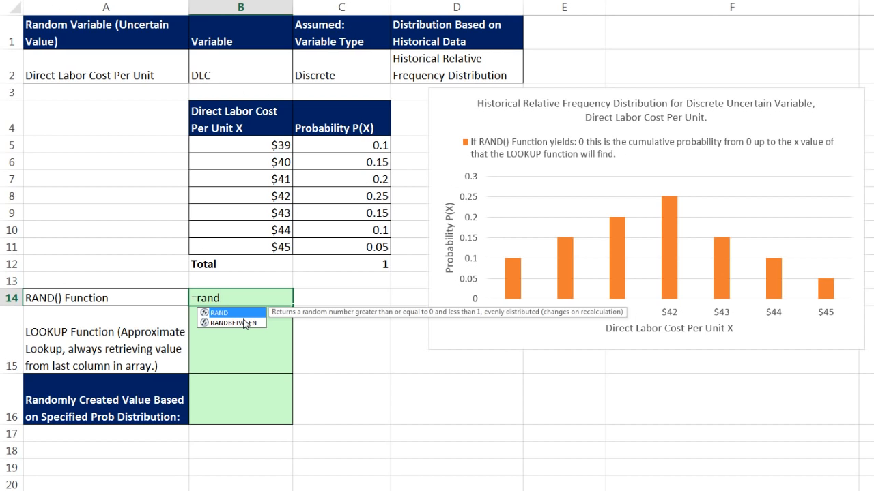
key("Tab")
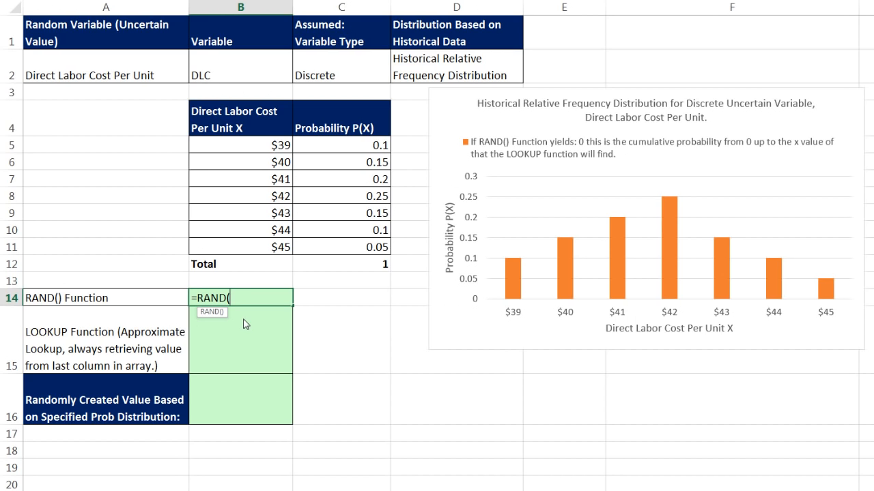
type(")")
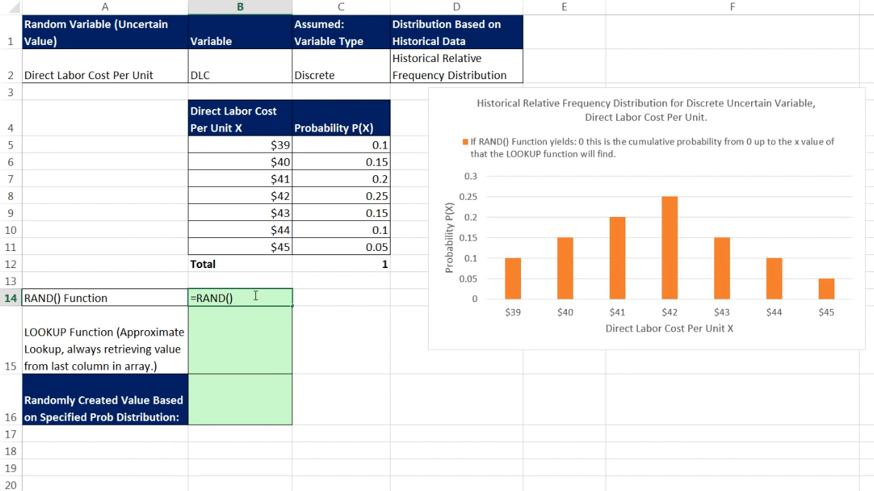
key("BackSpace")
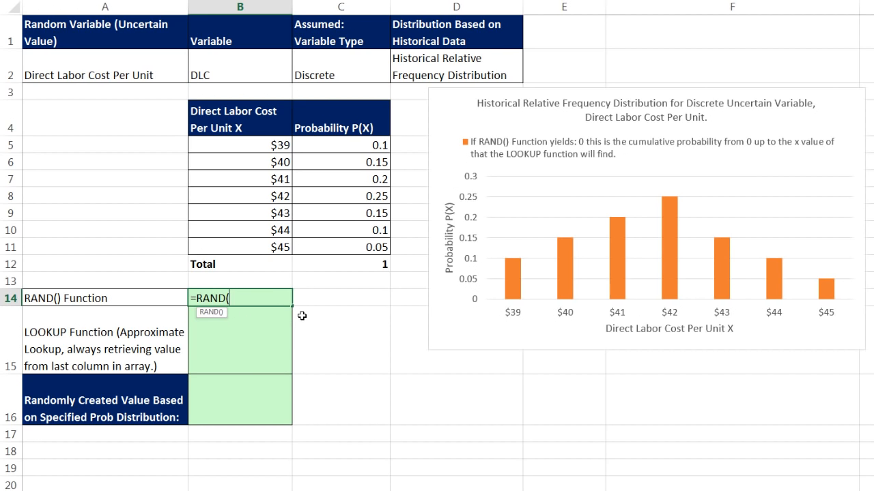
type(")")
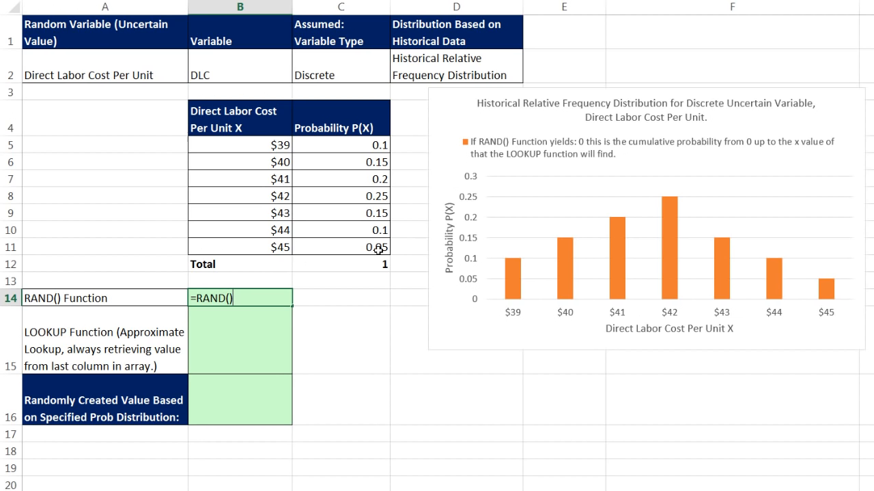
key("ctrl+Return")
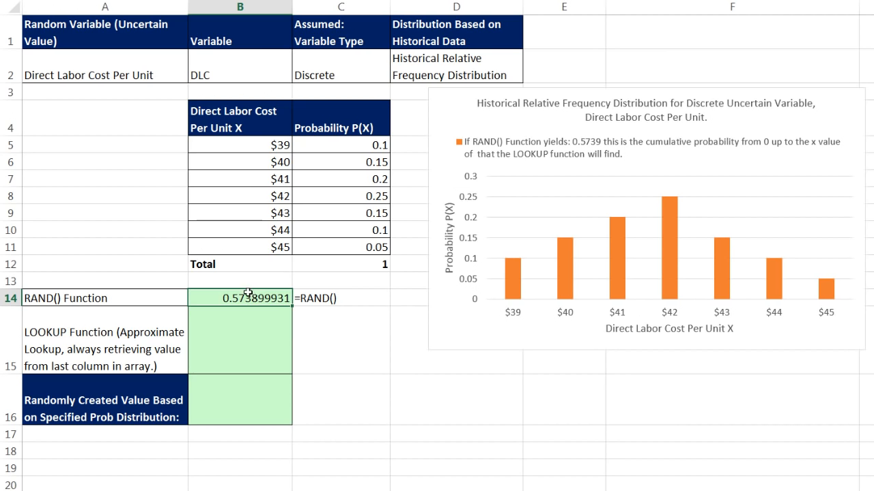
Step: Recalculate the sheet repeatedly to watch the random number in B14 change, and compare it with the probability table
key("F9")
key("F9")
key("F9")
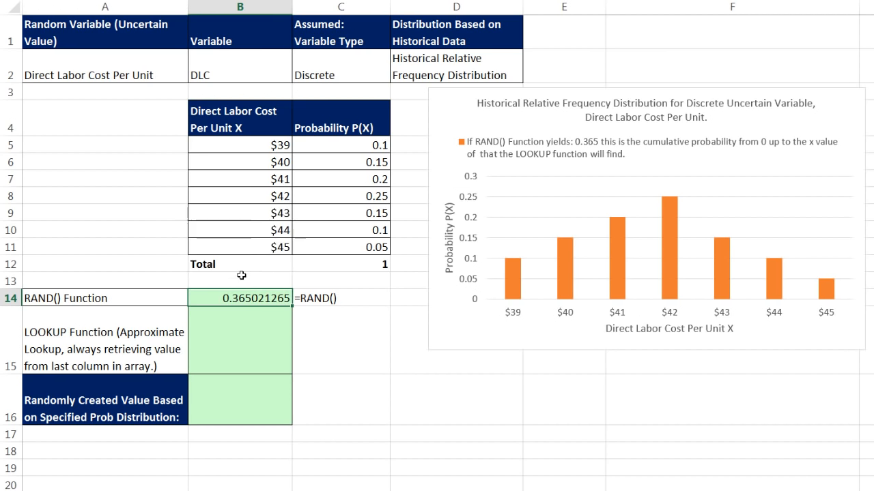
key("F9")
key("F9")
key("F9")
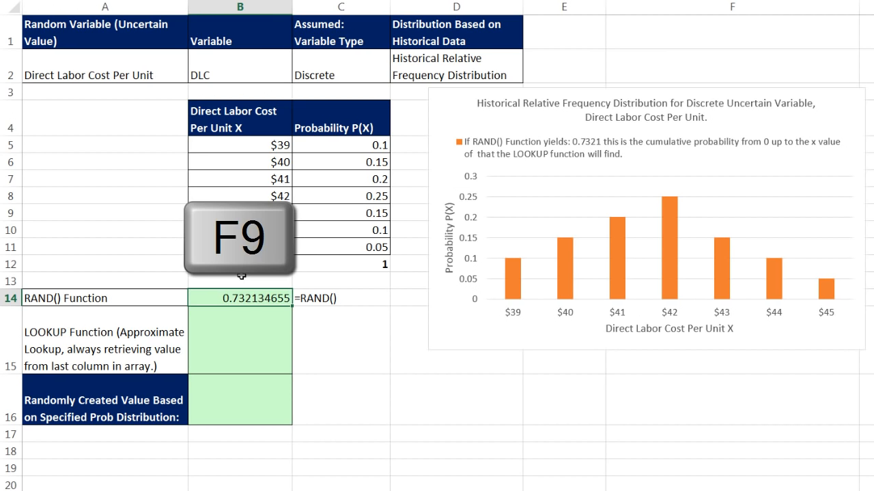
key("F9")
key("F9")
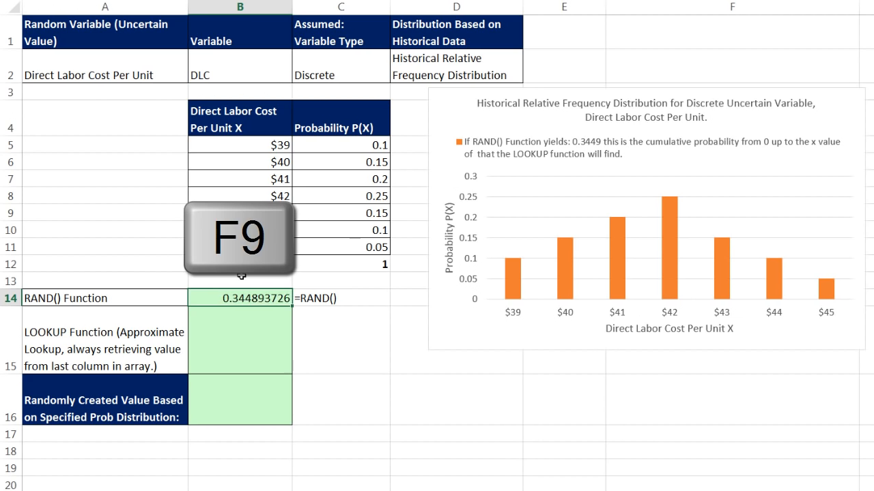
key("F9")
key("F9")
key("F9")
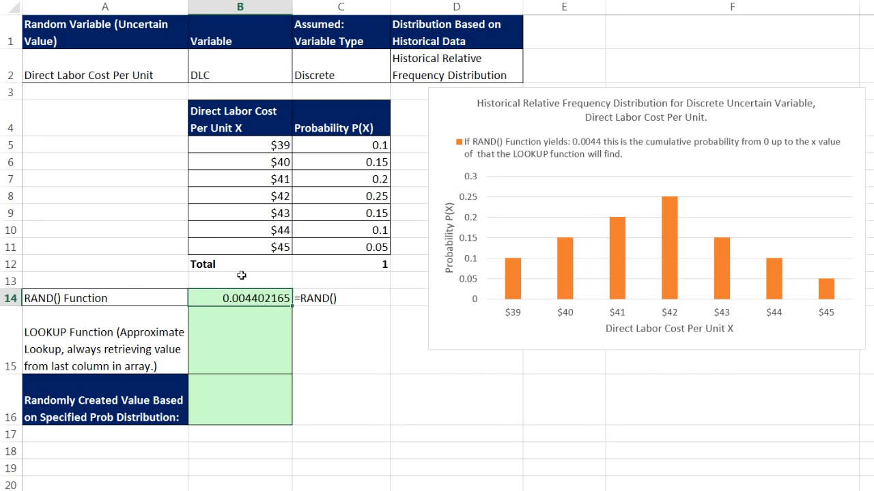
key("F9")
key("F9")
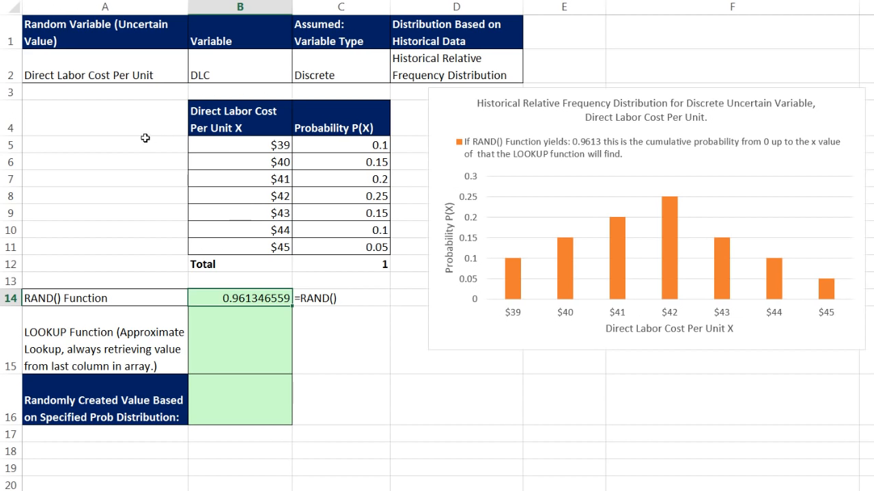
mouse_move(145, 140)
left_mouse_down()
mouse_move(289, 146)
mouse_move(334, 207)
mouse_move(339, 245)
left_mouse_up()
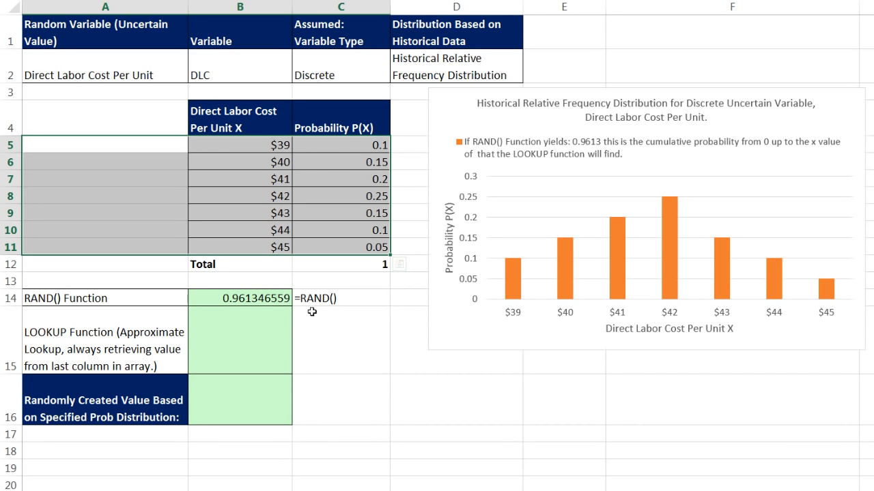
key("F9")
key("F9")
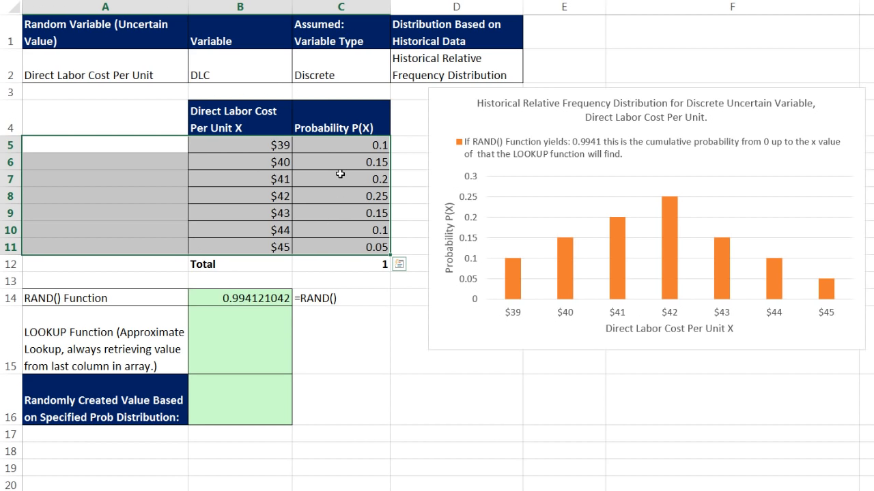
key("F9")
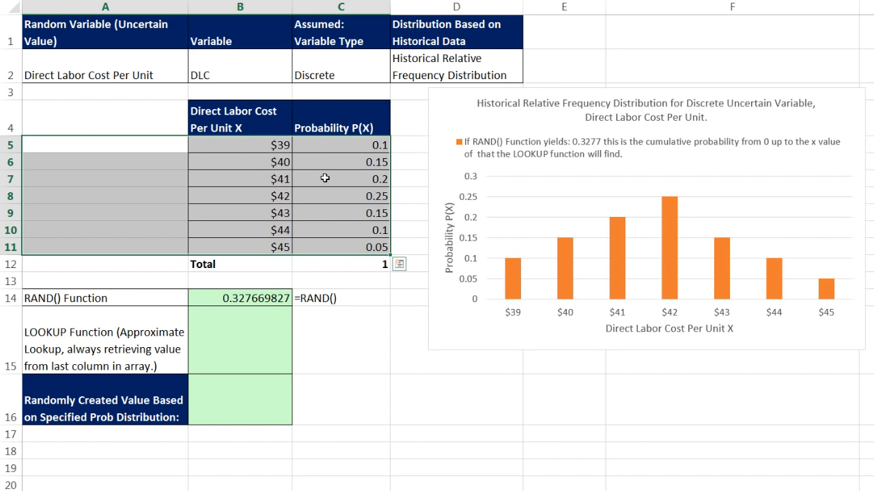
left_click_drag(351, 145, 353, 179)
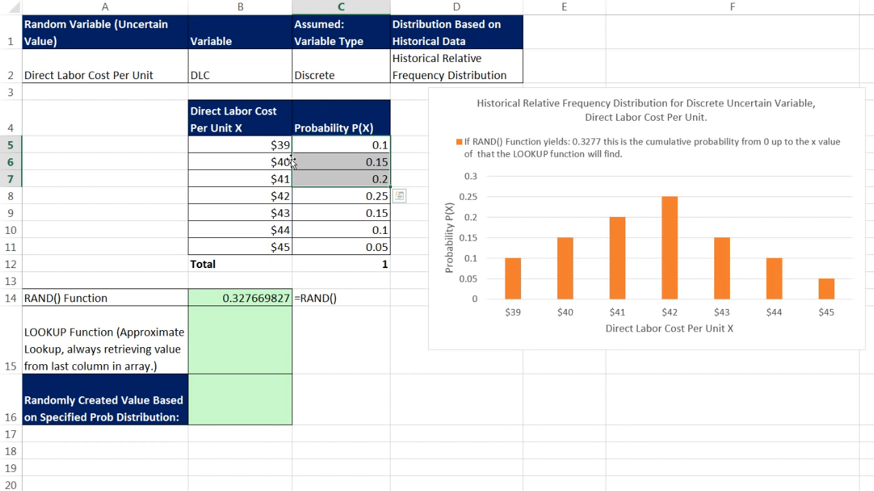
Step: Enter 0 in cell A5 as the starting cumulative probability beside the $39 cost
left_click(158, 143)
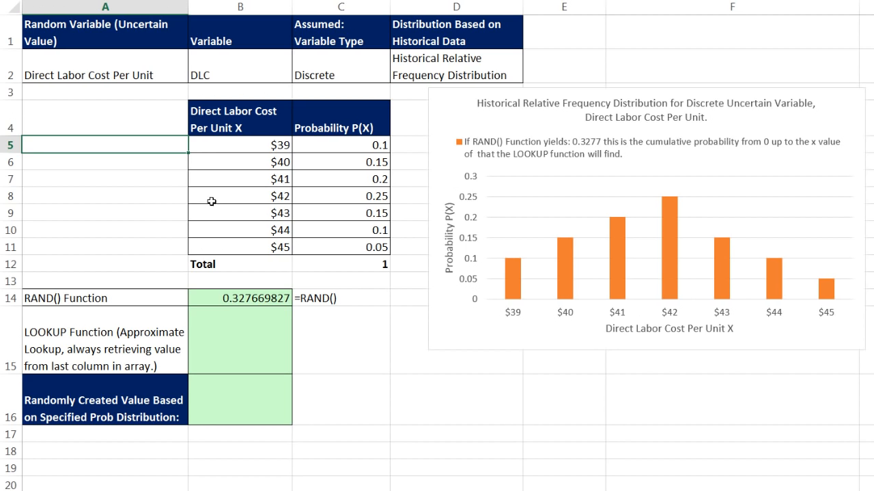
type("0")
key("Return")
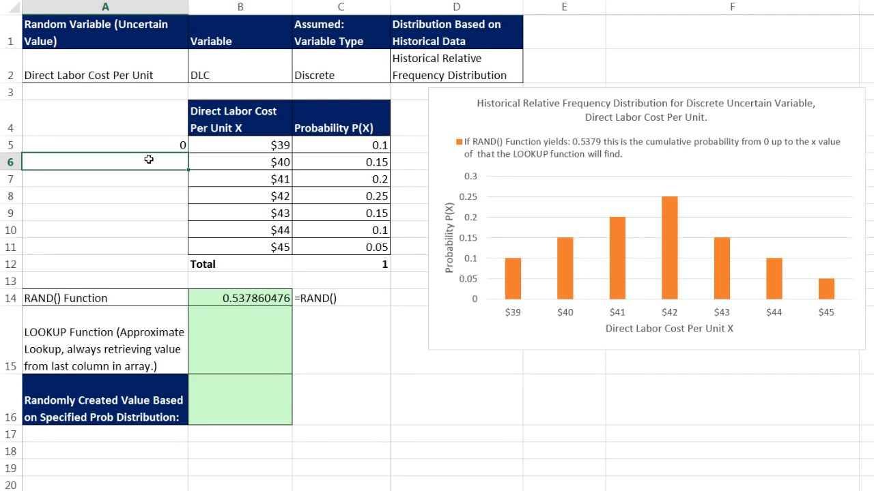
left_click(155, 150)
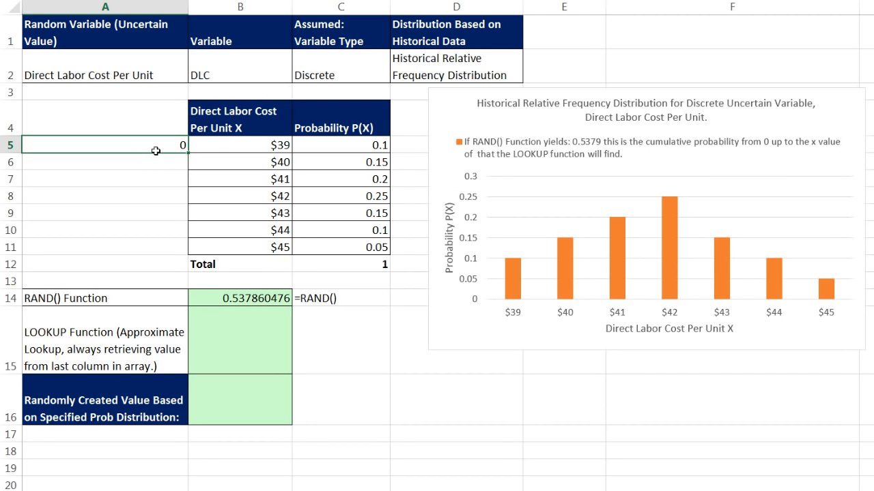
Step: Enter the cumulative formula =SUM($C$5:C5) in cell A6 and fill it down through A11
left_click(161, 163)
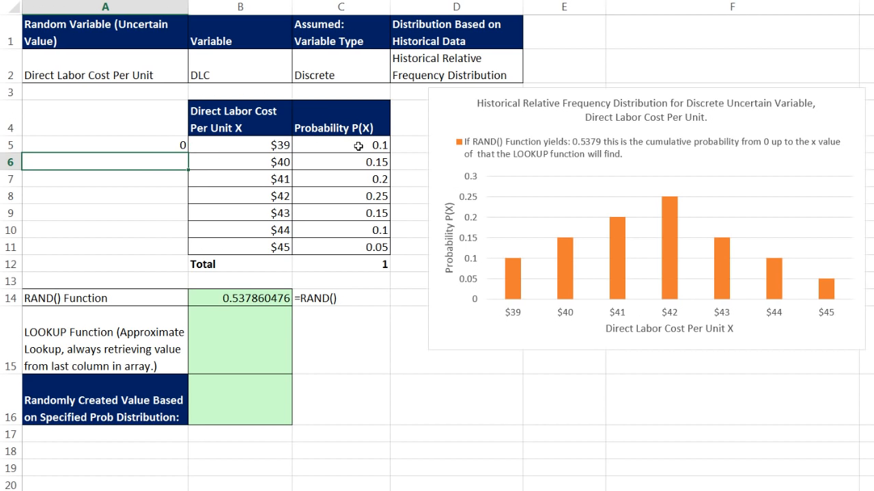
left_click(171, 182)
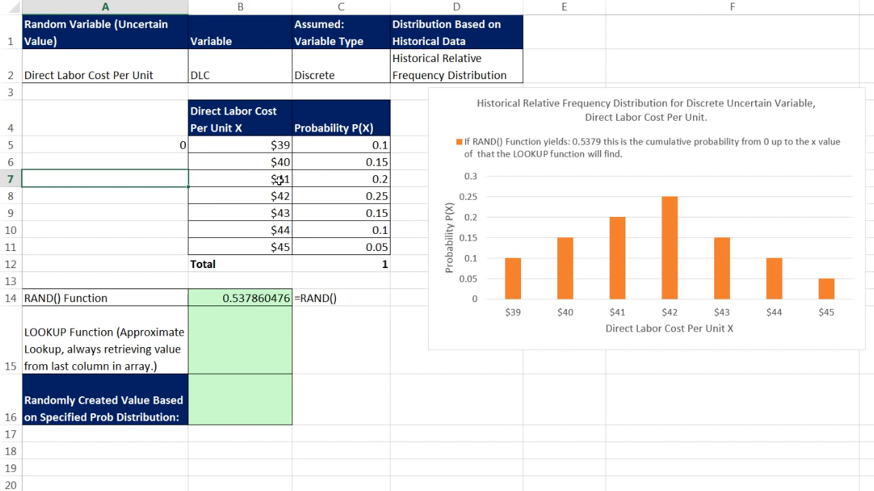
left_click(172, 167)
type("=sum")
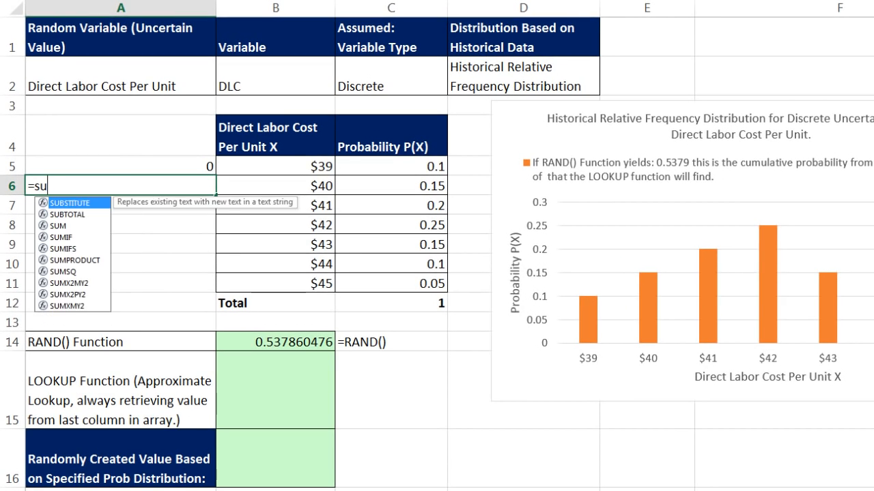
key("Tab")
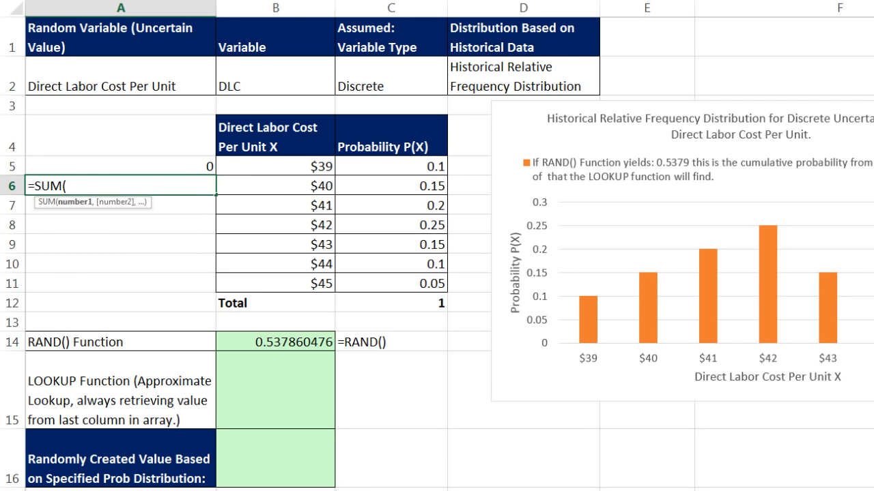
left_click(384, 167)
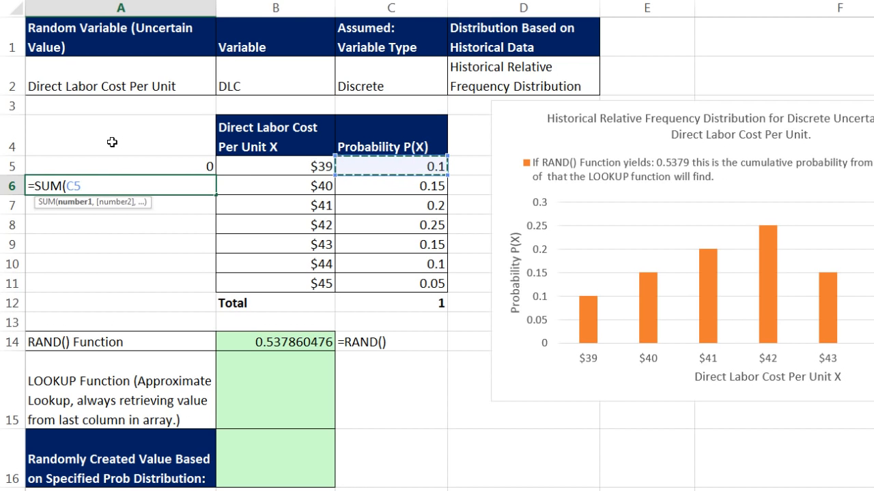
type(":C5)")
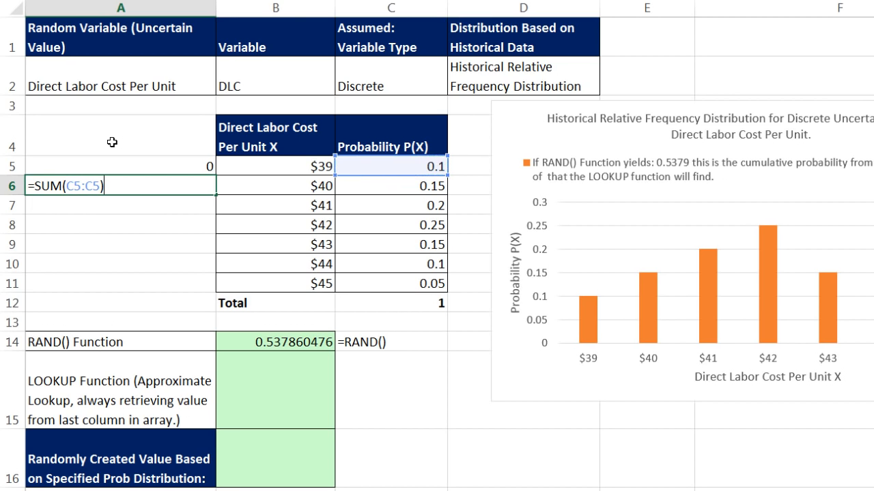
left_click(73, 186)
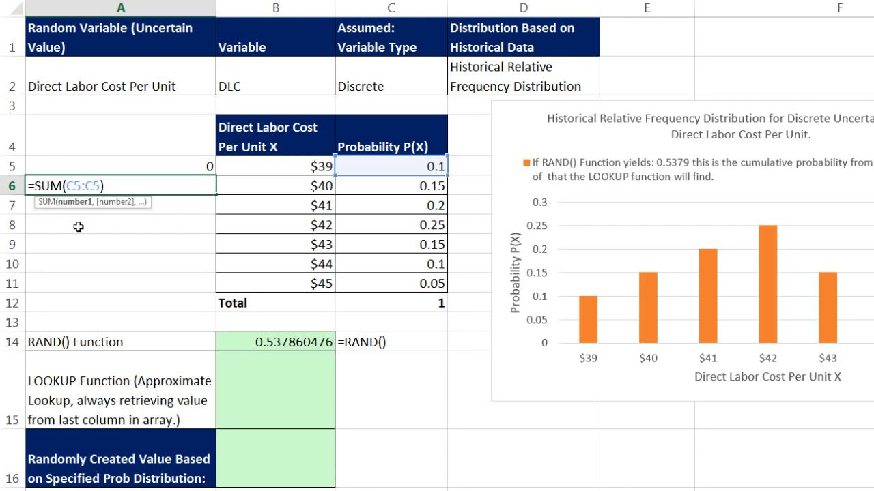
key("F4")
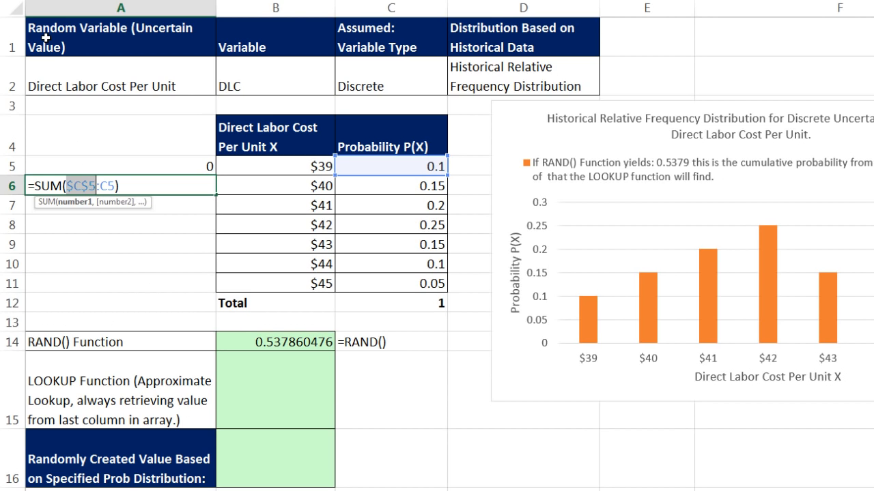
key("ctrl+Return")
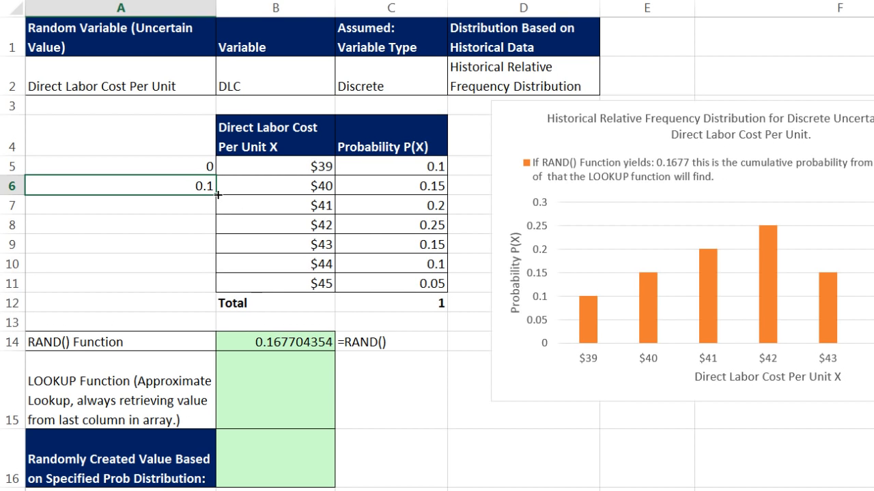
left_click_drag(217, 195, 229, 289)
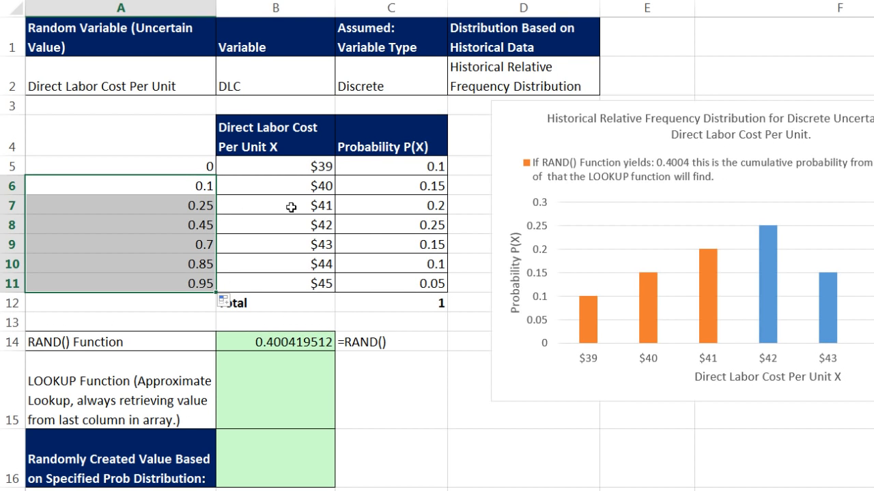
Step: Inspect the cumulative SUM formulas in A7 and A11 to check which probabilities each one adds
left_click(191, 205)
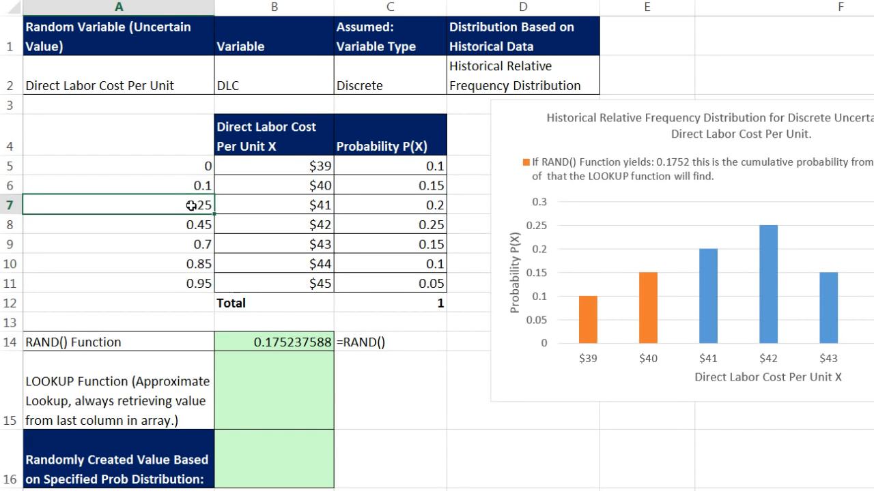
double_click(191, 205)
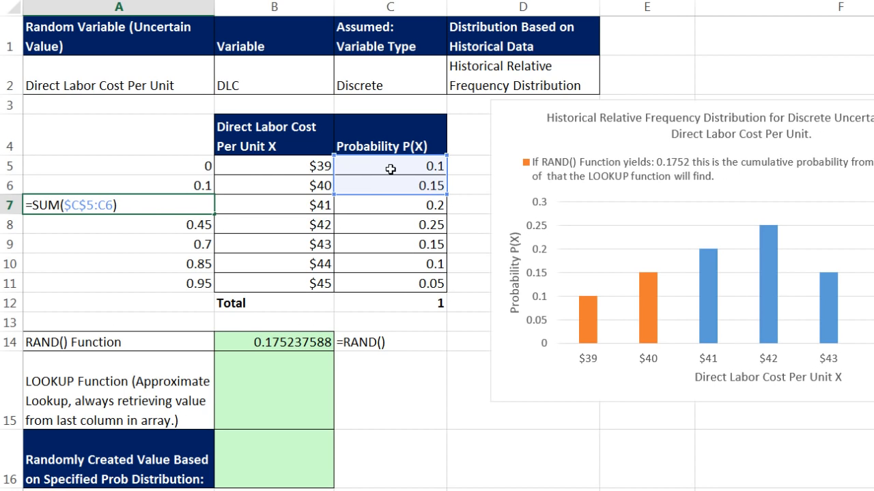
key("Return")
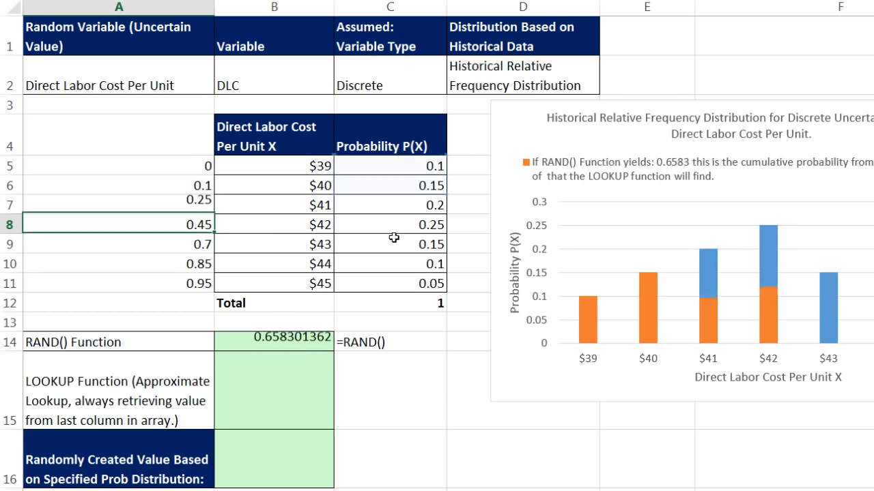
double_click(141, 284)
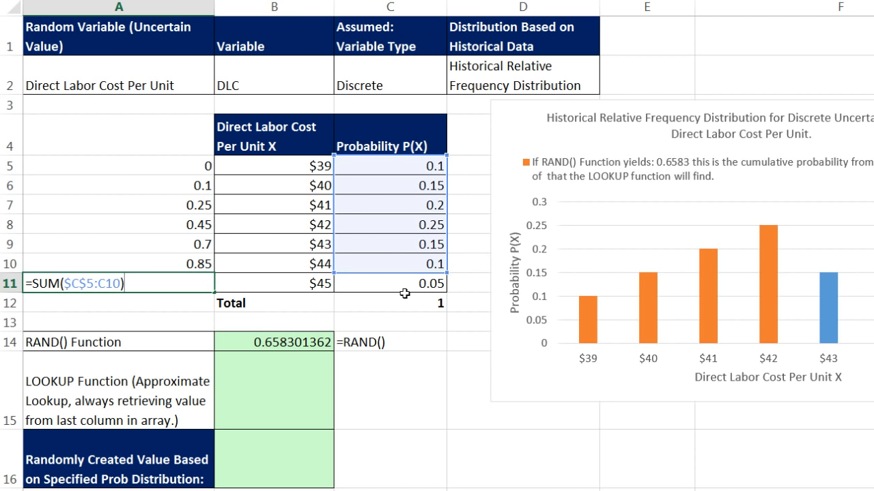
key("Return")
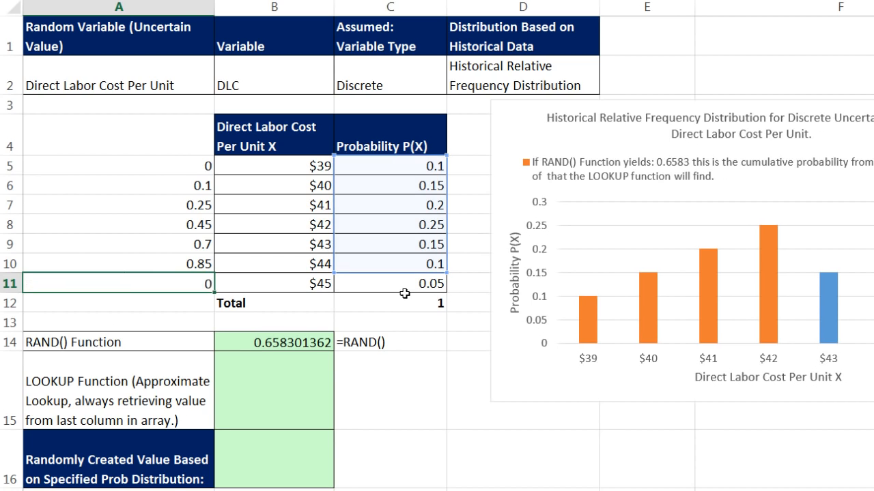
Step: Highlight the cumulative probabilities and extend the selection to A5:B11 to review the lookup range with its costs
left_click_drag(181, 179, 196, 282)
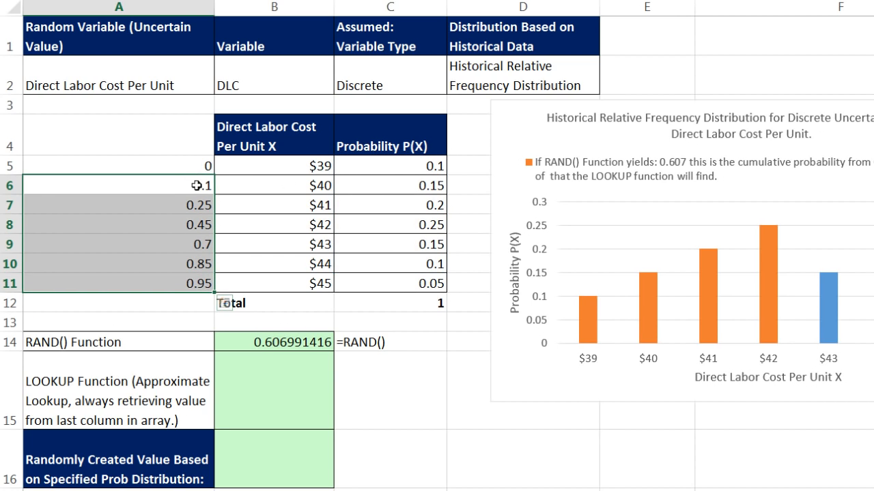
left_click(214, 293)
key("F9")
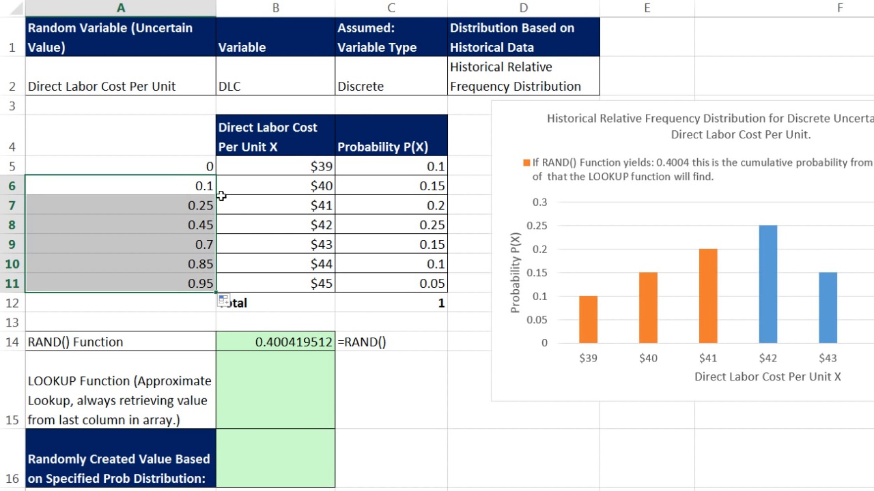
left_click_drag(170, 167, 183, 274)
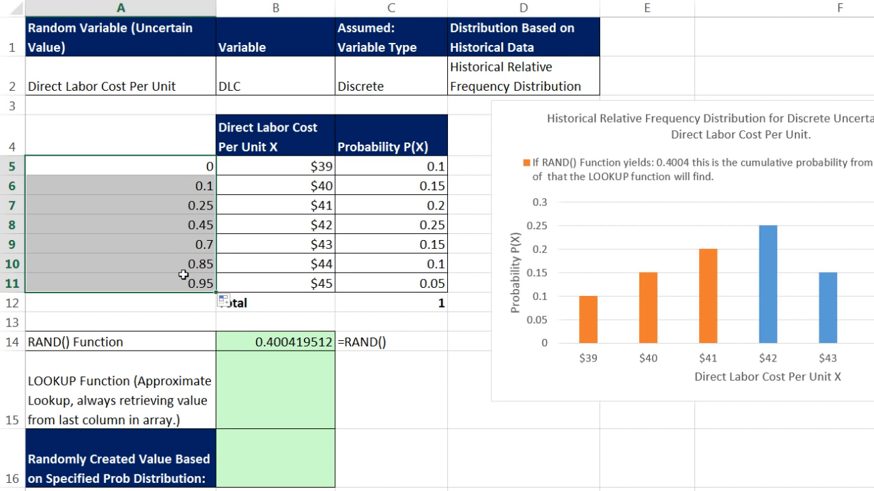
left_click_drag(183, 274, 257, 280)
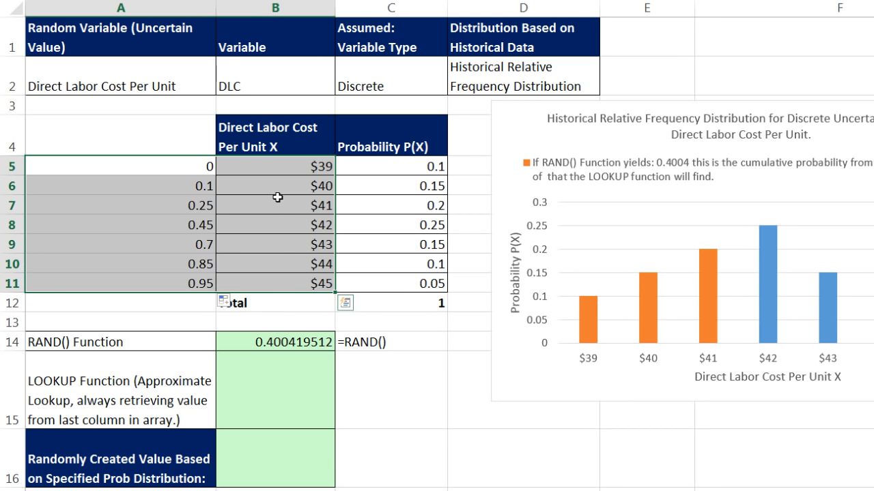
left_click(310, 391)
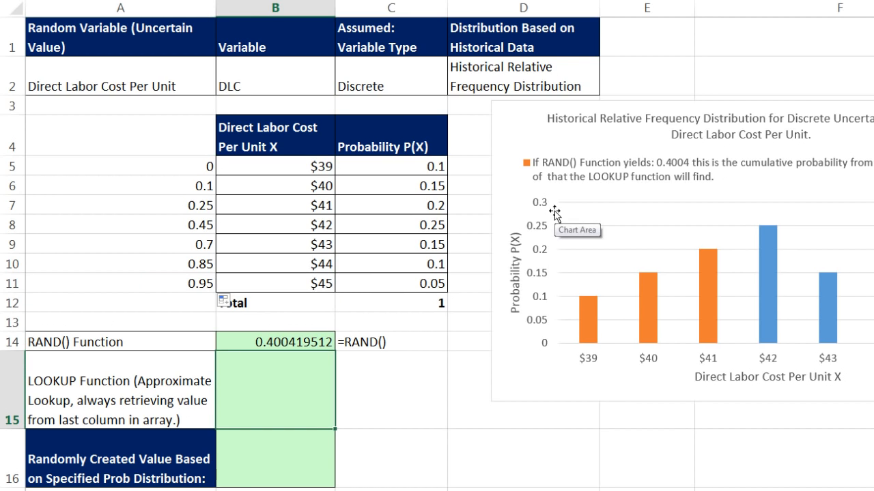
type("=vl")
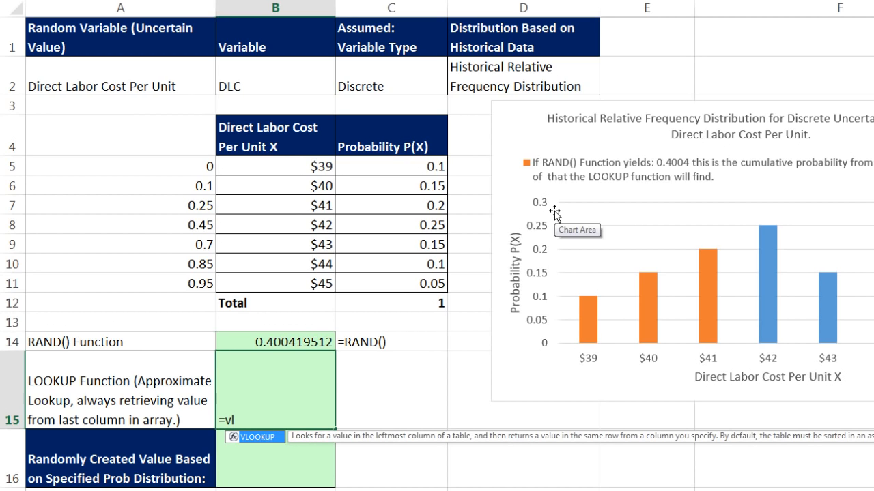
key("Tab")
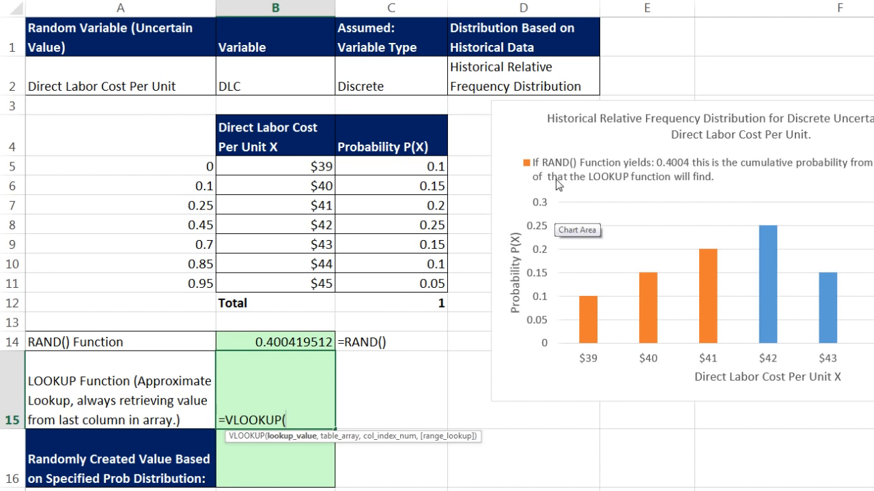
left_click(280, 342)
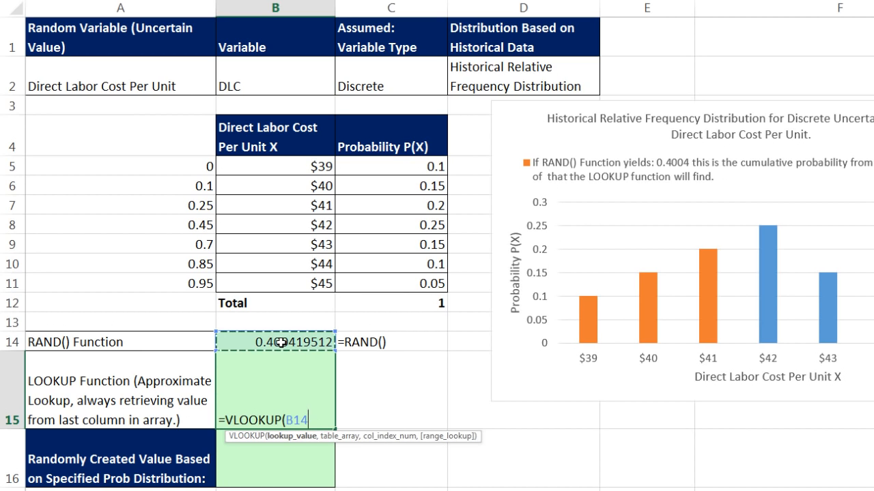
type(",")
left_click_drag(174, 166, 319, 287)
type(",")
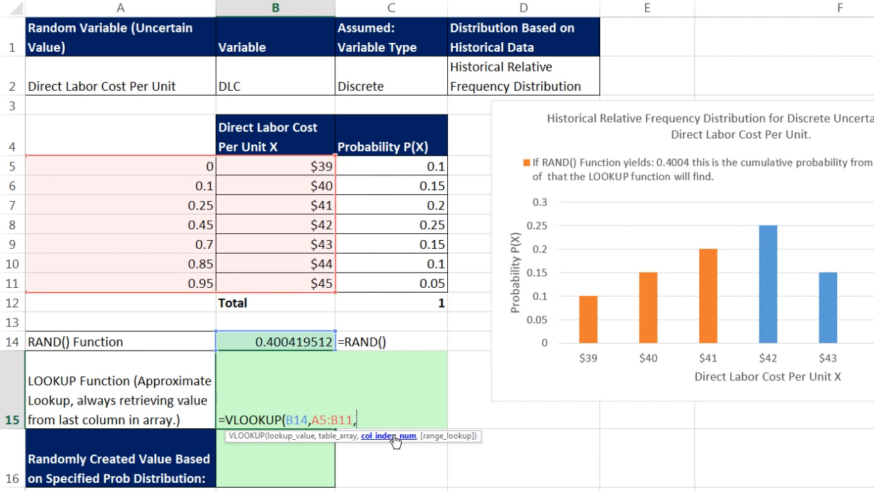
type("2")
key("Escape")
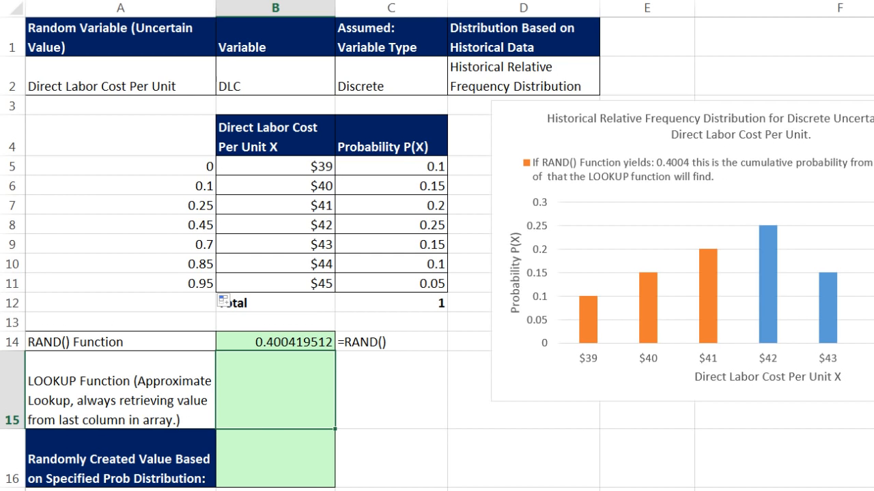
Step: Enter the formula =LOOKUP(B14,A5:B11) in cell B15 beside the LOOKUP Function label
type("=loo")
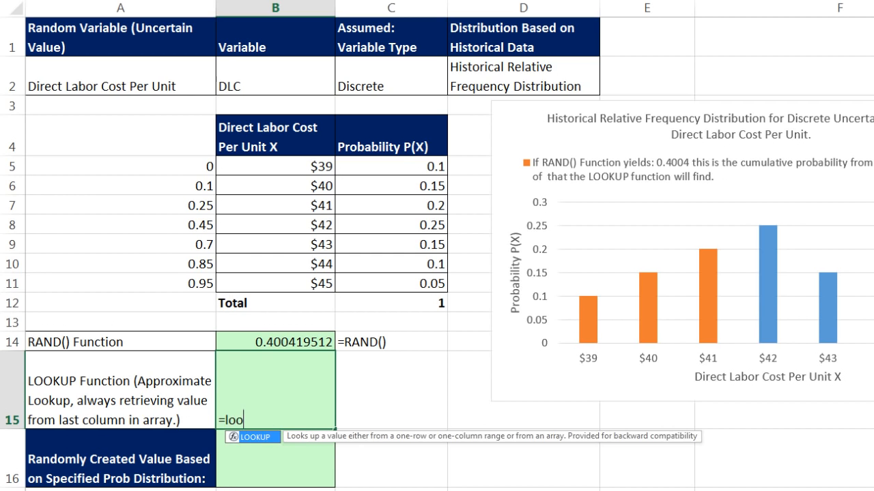
key("Tab")
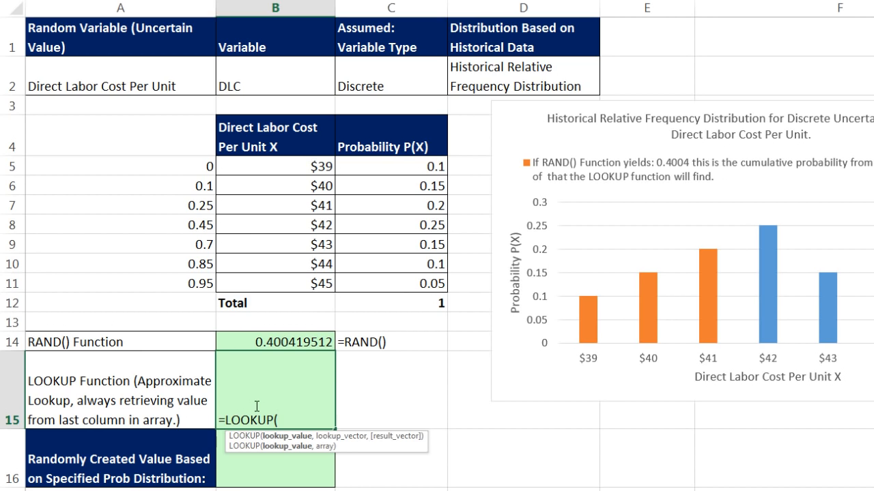
left_click(287, 345)
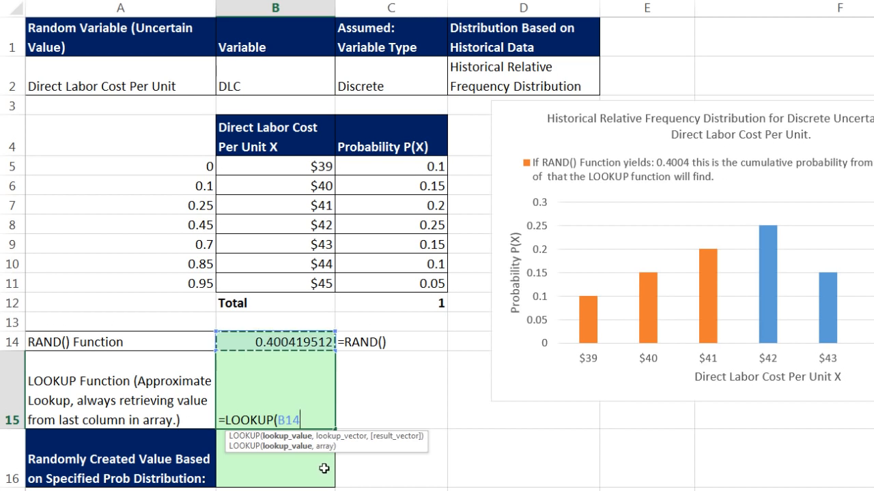
type(",")
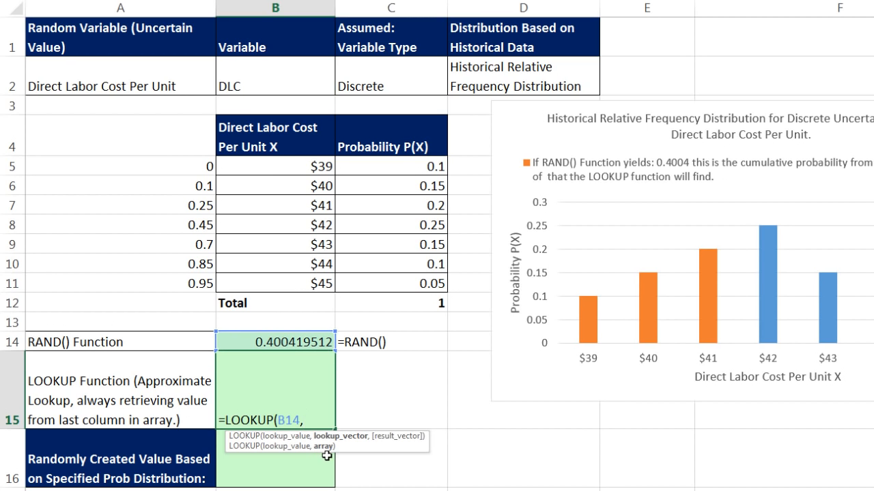
left_click_drag(167, 162, 295, 284)
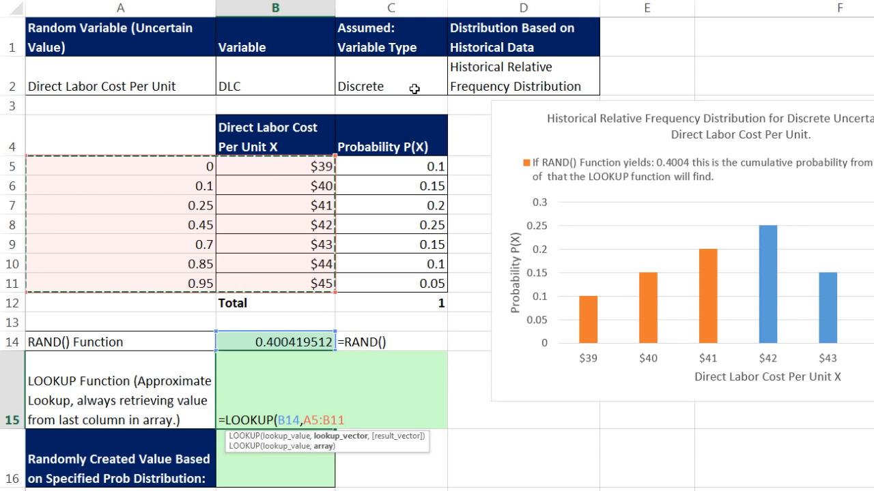
type(")")
key("Return")
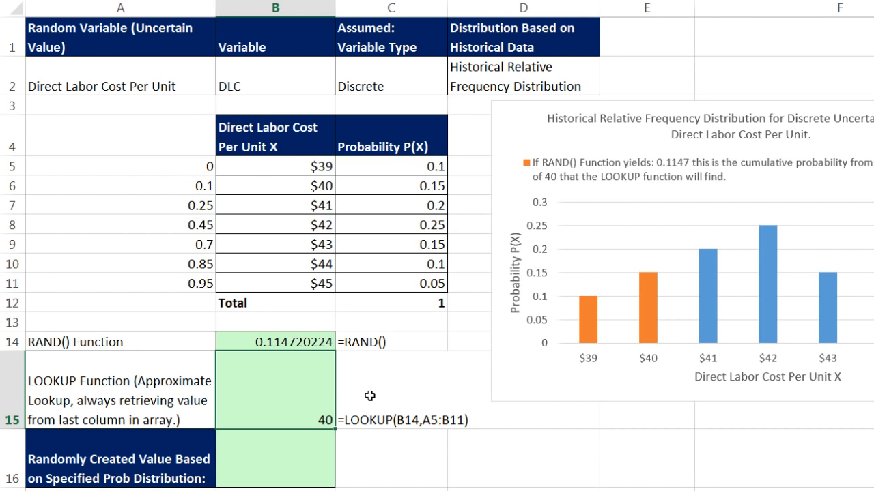
Step: Recalculate the sheet repeatedly and compare the random number in B14 with the looked-up cost in B15 and the chart
key("F9")
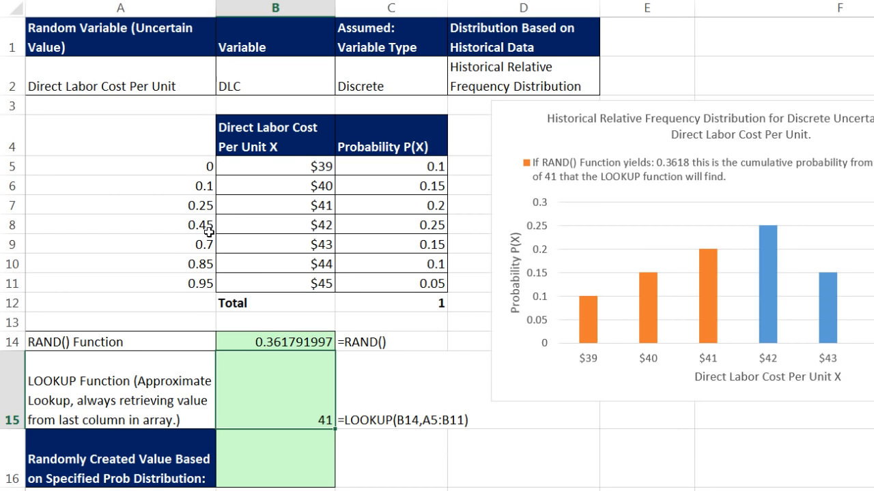
key("F9")
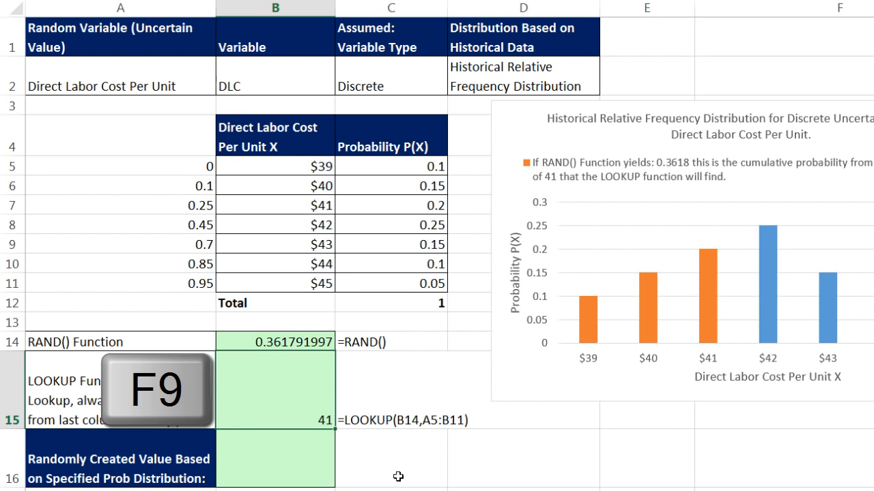
key("F9")
key("F9")
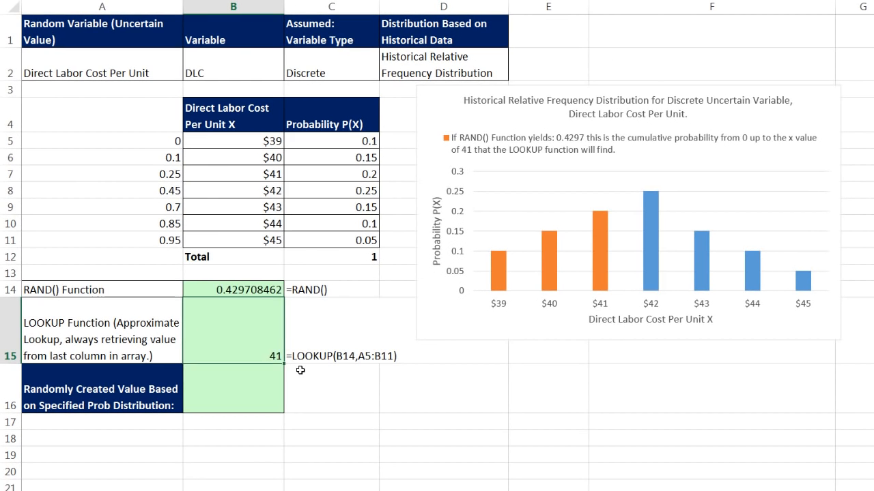
key("F9")
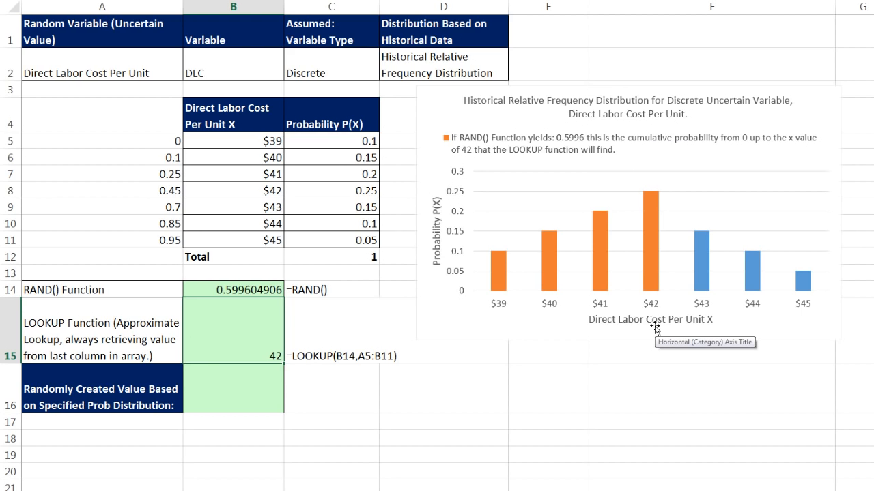
key("F9")
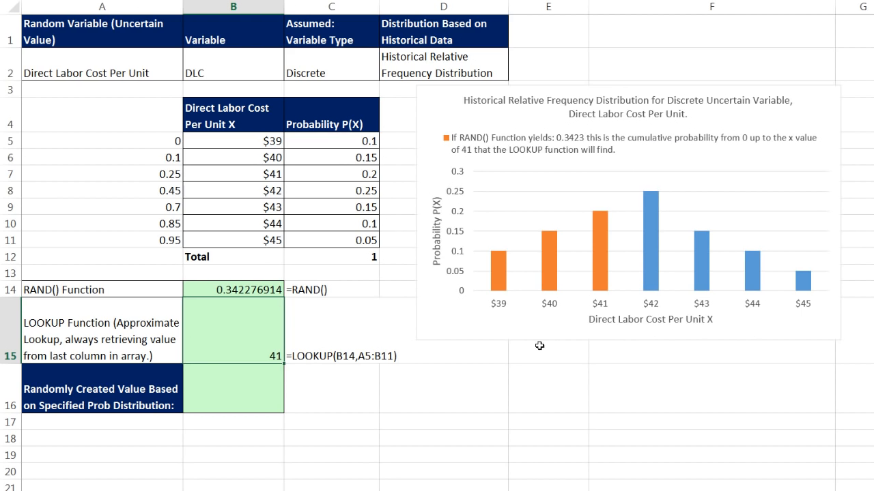
key("F9")
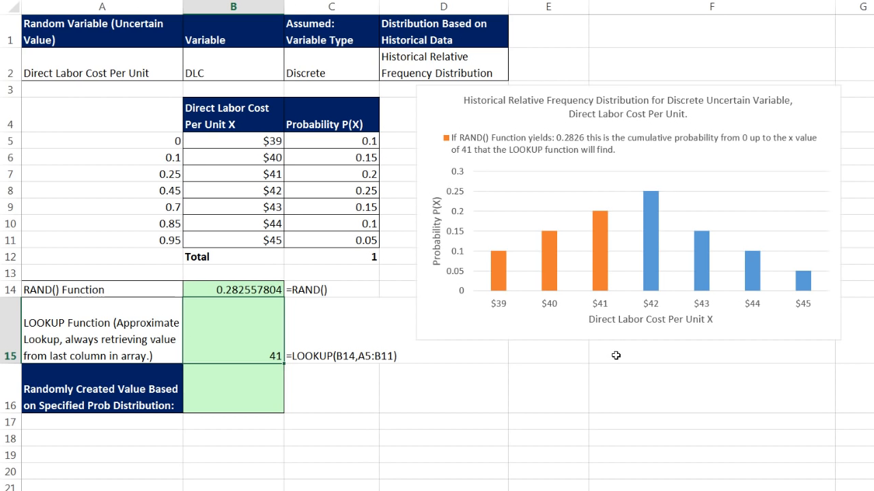
key("F9")
key("F9")
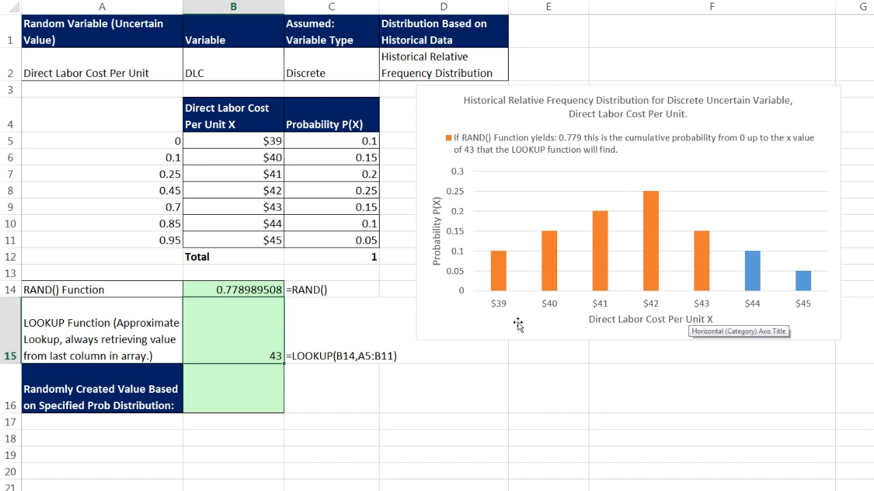
Step: Add the dark-blue header "Lookup Column" in A4 and shade the cumulative formula cells A6:A11 green with borders
left_click(131, 117)
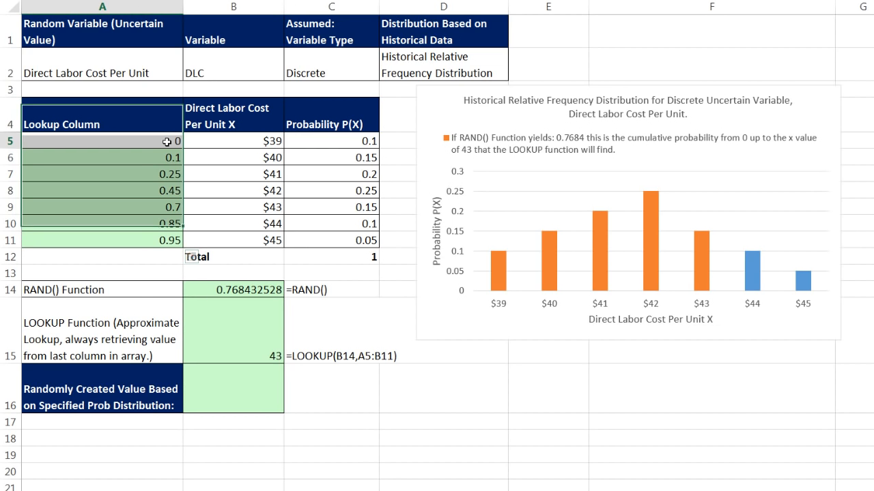
left_click(167, 141)
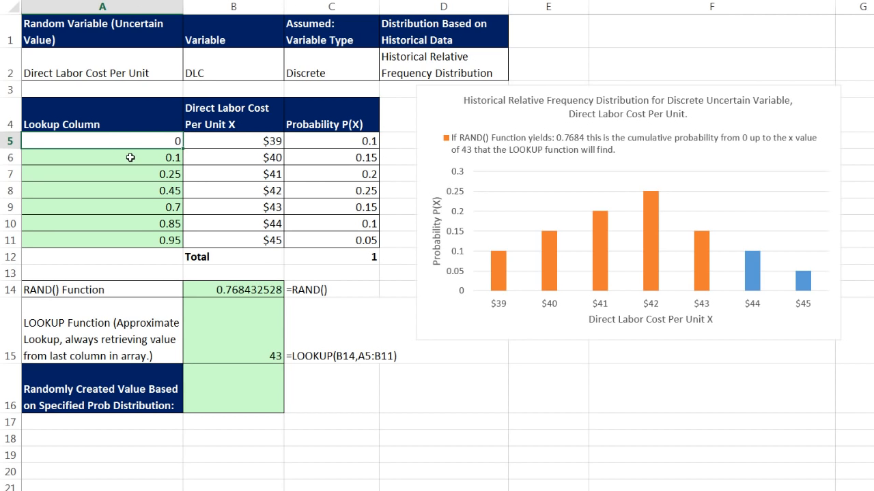
left_click_drag(130, 157, 140, 240)
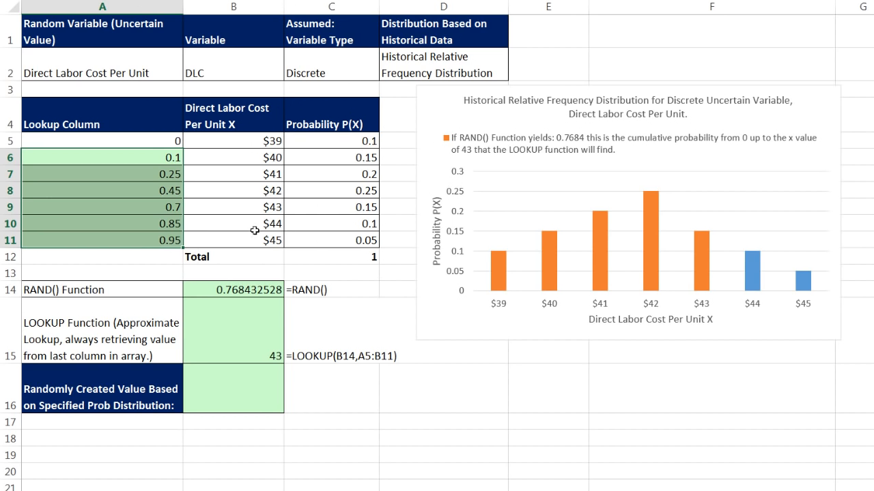
Step: Enter the combined formula =LOOKUP(RAND(),A5:B11) in cell B16 for the randomly created value
left_click(252, 402)
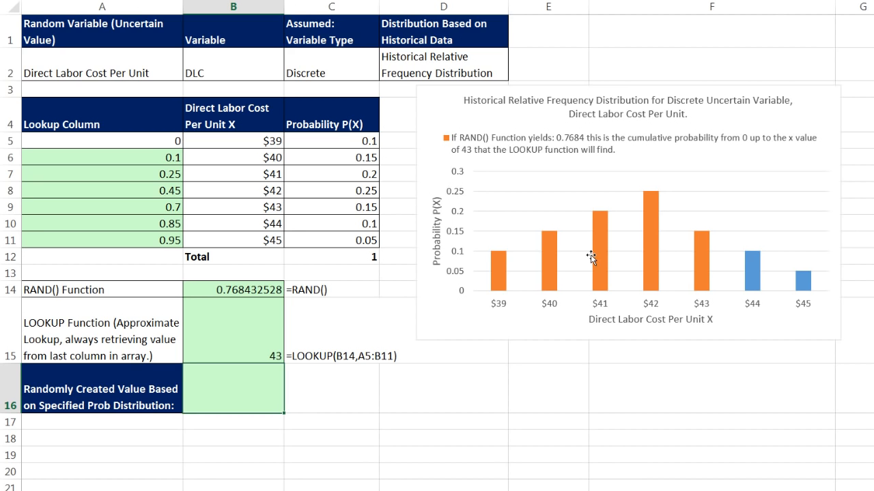
type("=loo")
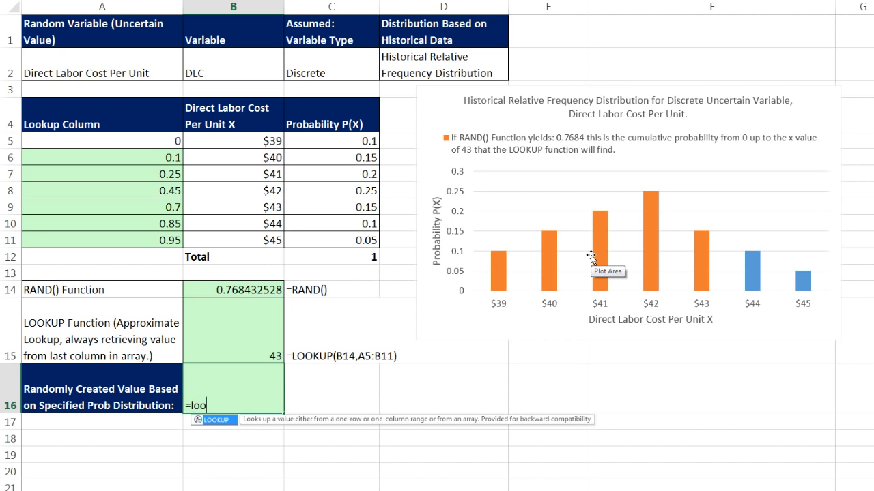
key("Tab")
type("ran")
key("Tab")
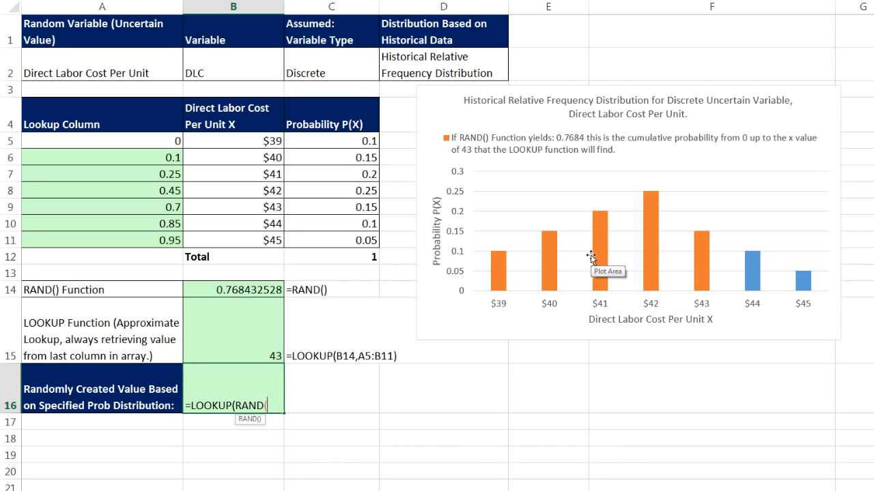
type("),")
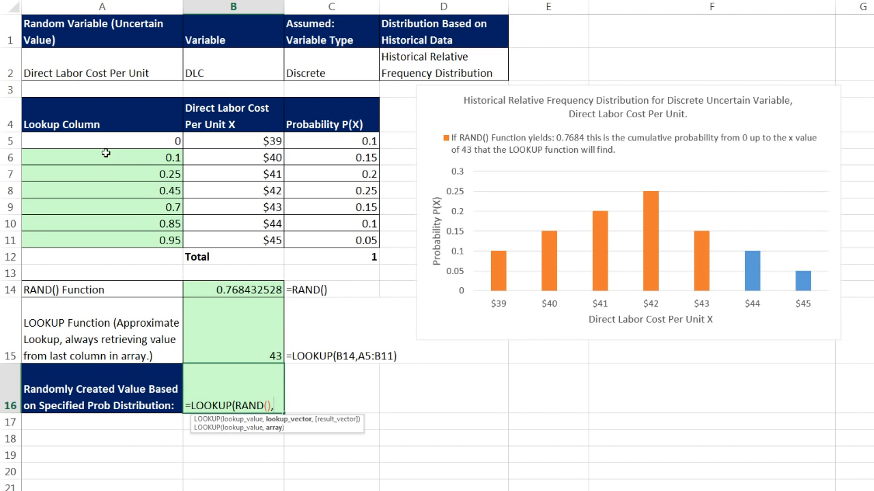
mouse_move(105, 141)
left_mouse_down()
mouse_move(250, 203)
mouse_move(253, 240)
left_mouse_up()
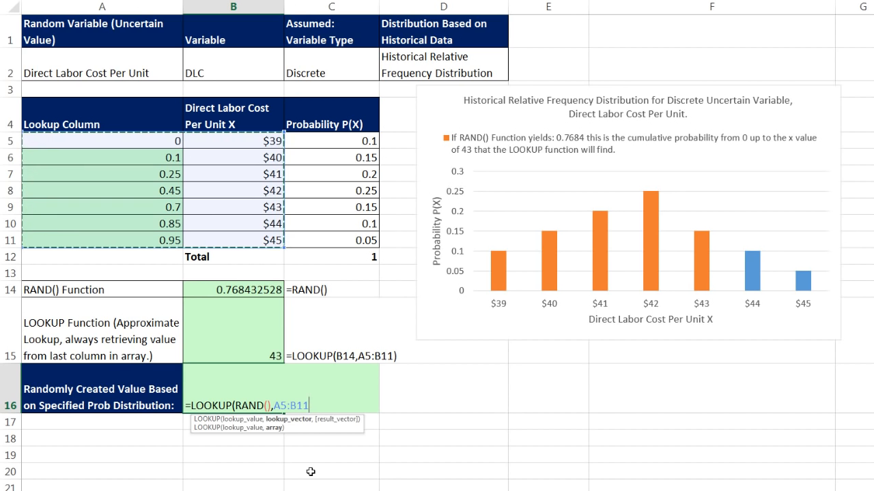
type(")")
key("ctrl+Return")
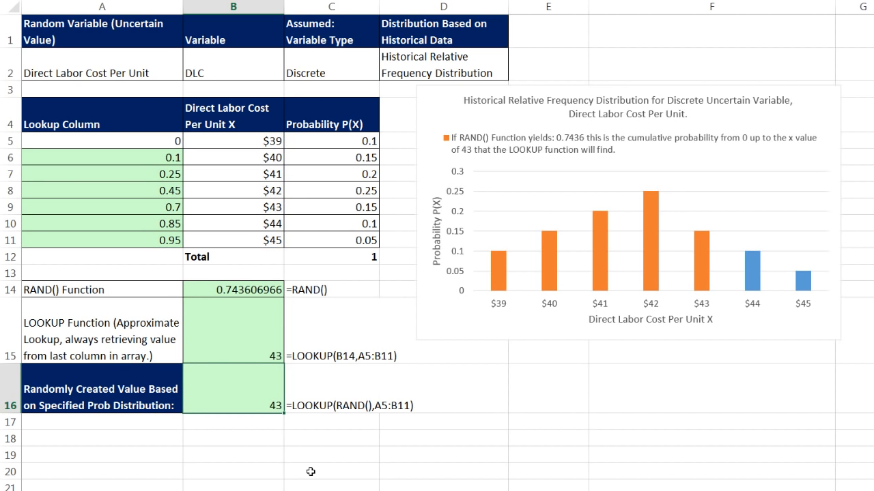
Step: Recalculate the sheet several times and compare the two-step lookup result in B15 with the single-formula result in B16
key("F9")
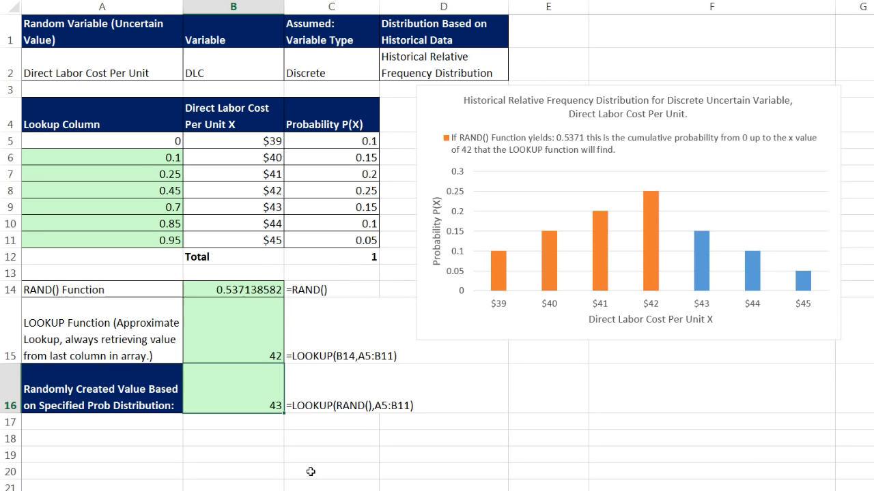
left_click(256, 335)
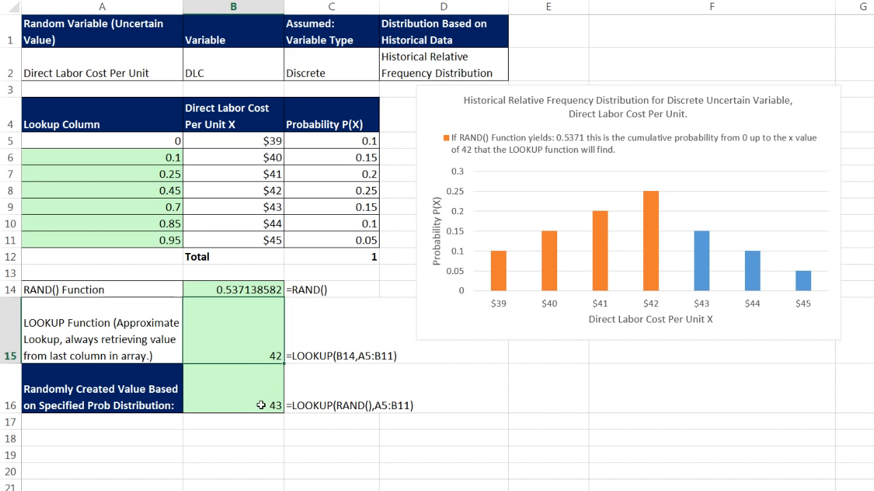
key("F9")
key("F9")
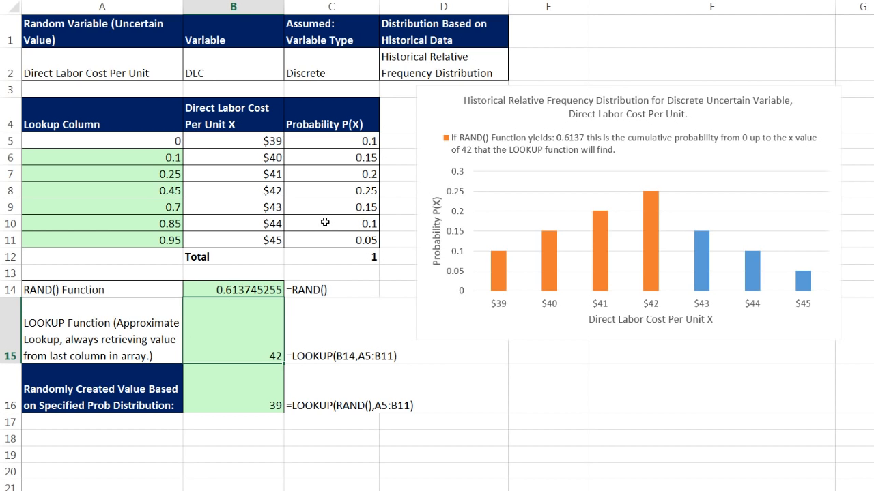
left_click(246, 408)
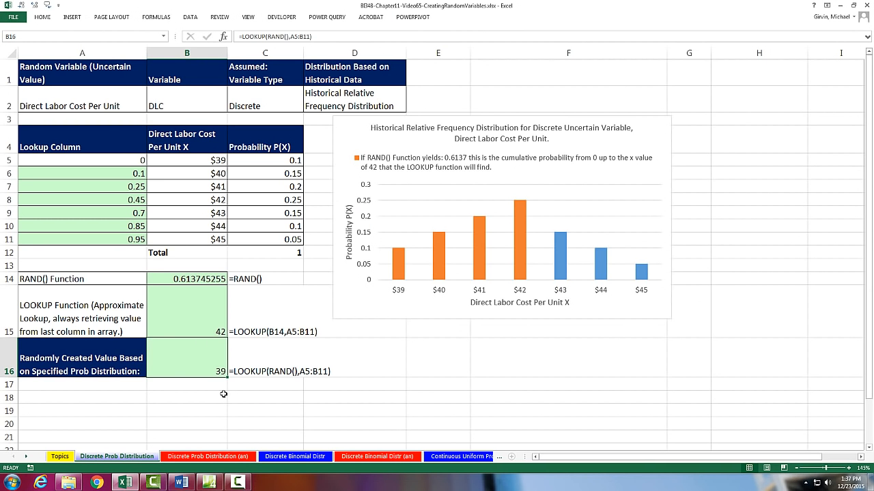
Step: Go to the Discrete Binomial Distr sheet and review the number of trials, the success probability and the four binomial tests
left_click(290, 459)
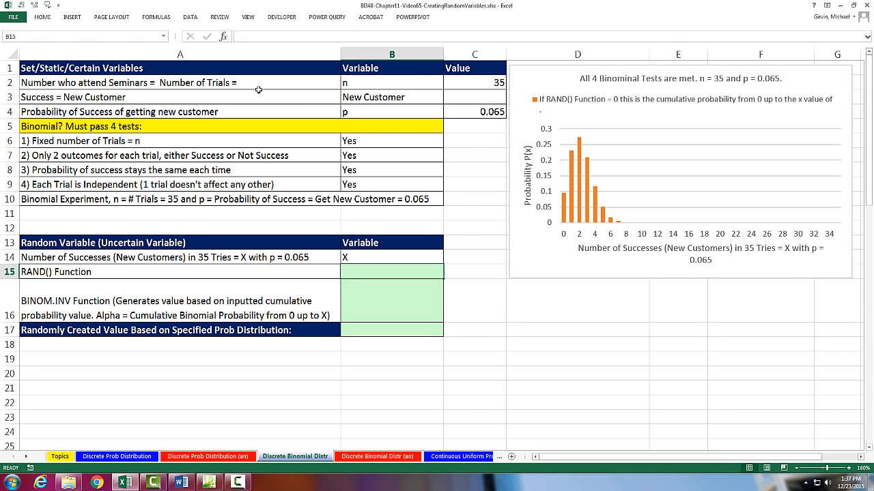
left_click(476, 83)
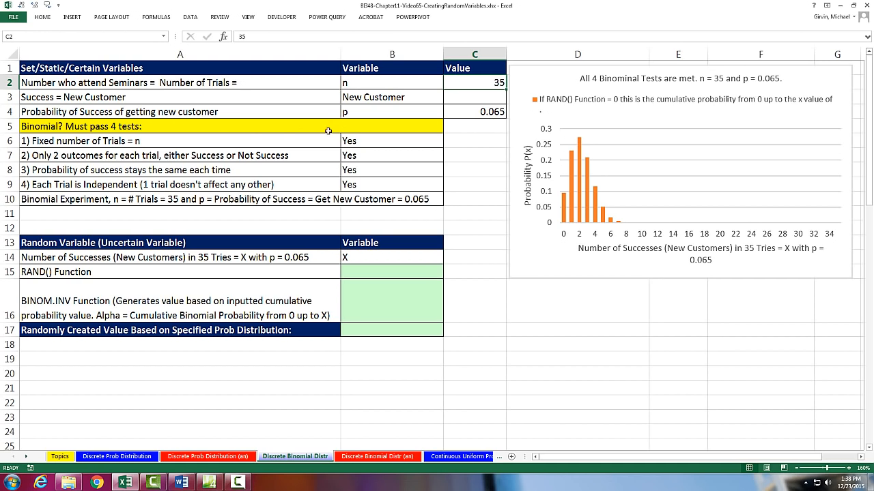
left_click_drag(130, 144, 131, 200)
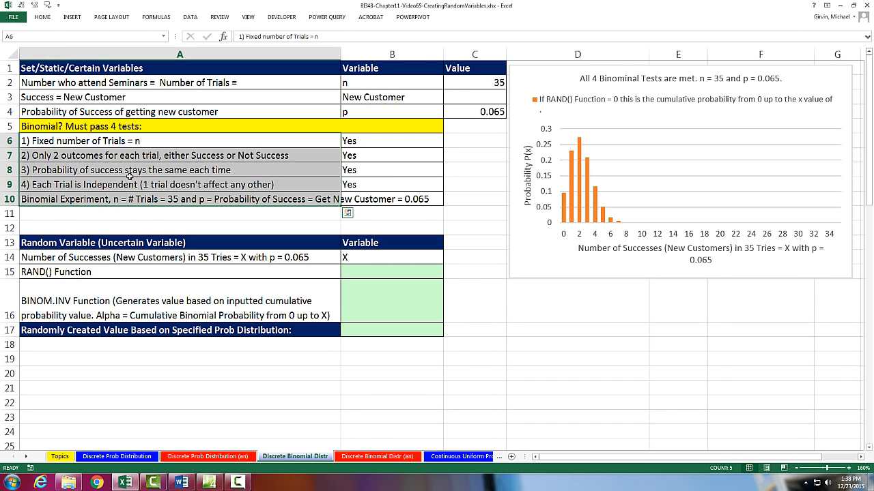
left_click(110, 143)
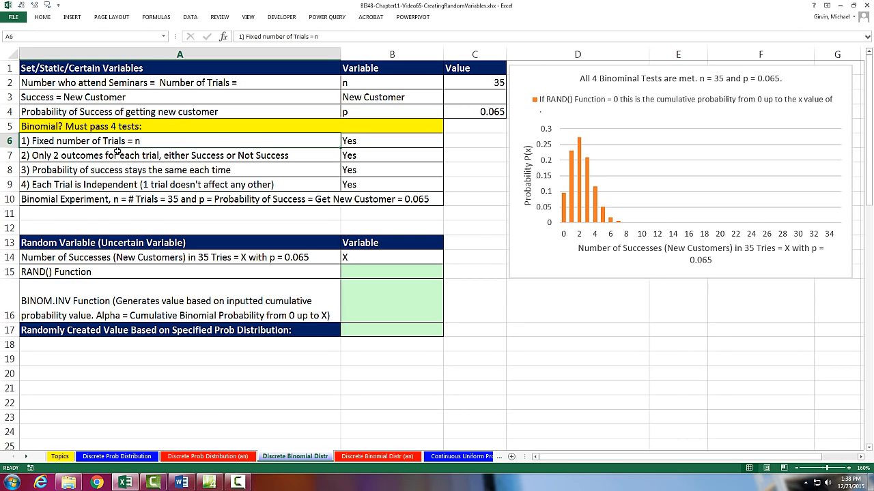
left_click(79, 157)
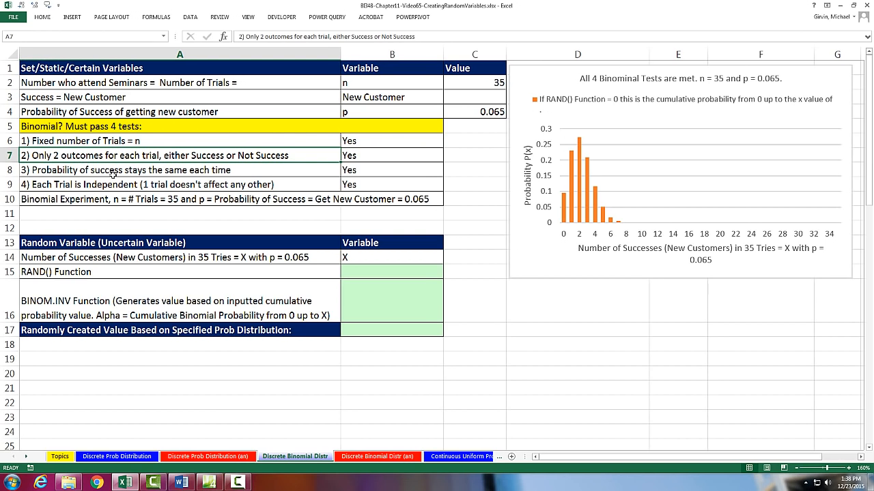
left_click(384, 153)
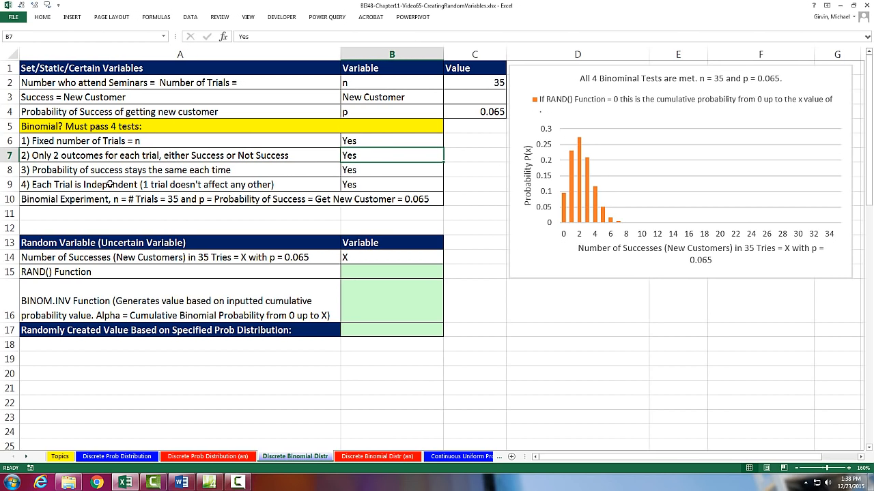
left_click(481, 111)
left_click(130, 188)
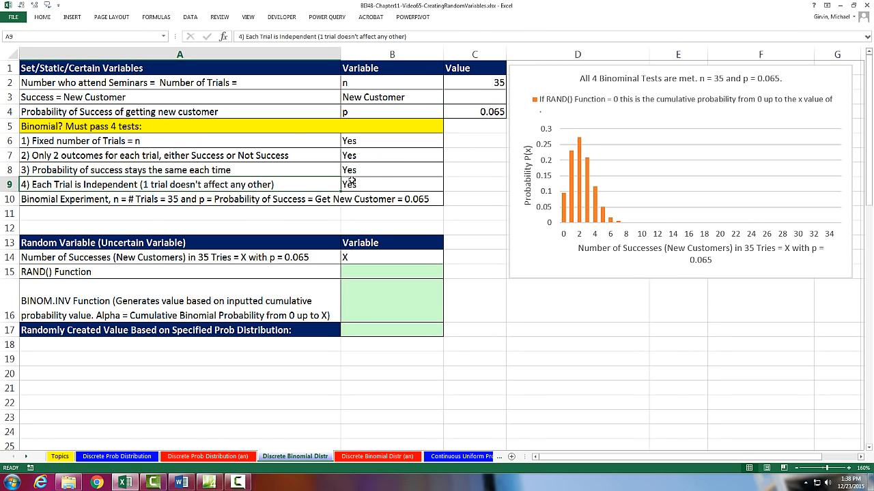
left_click(351, 185)
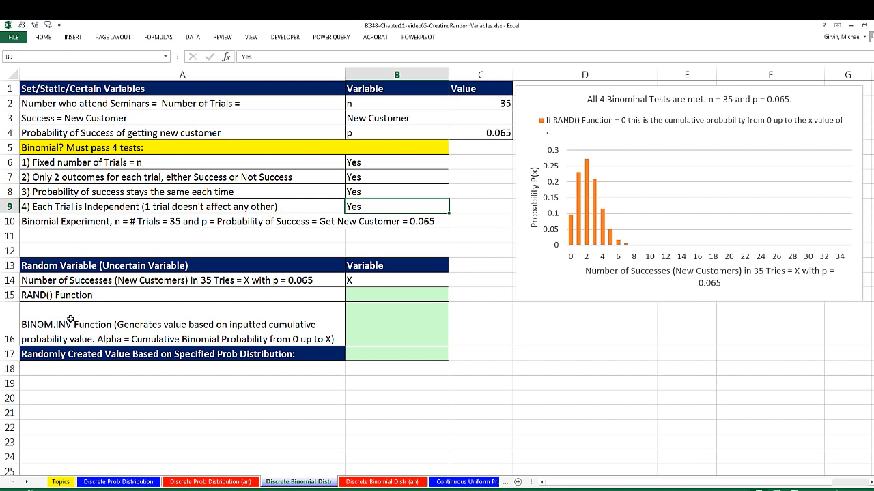
Step: Enter the formula =RAND() in cell B15 beside the RAND() Function label
left_click(353, 295)
type("=rand")
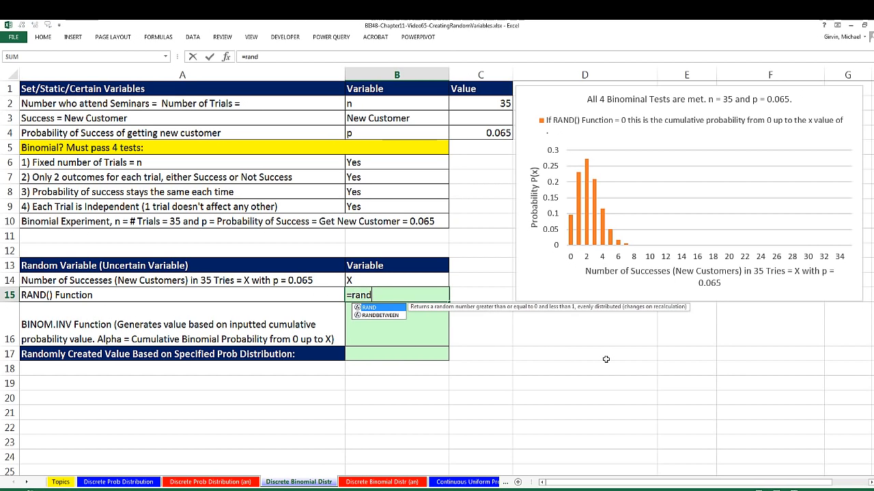
key("Tab")
type(")")
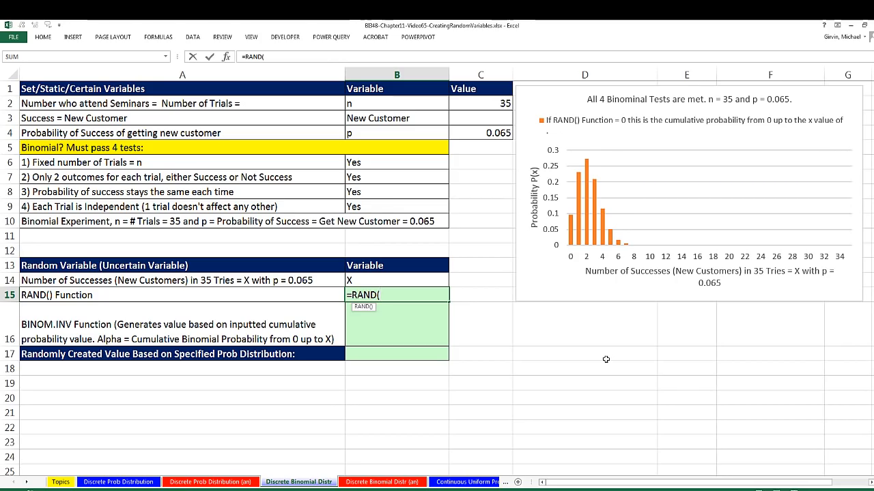
key("Return")
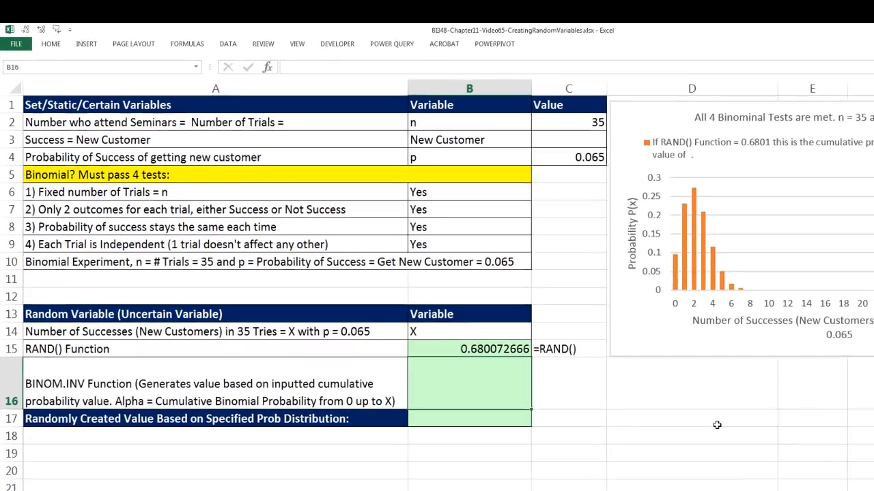
Step: Enter =BINOM.INV(C2,C4,B15) in cell B16, using the number of trials, the success probability and the random number as alpha
type("=bino")
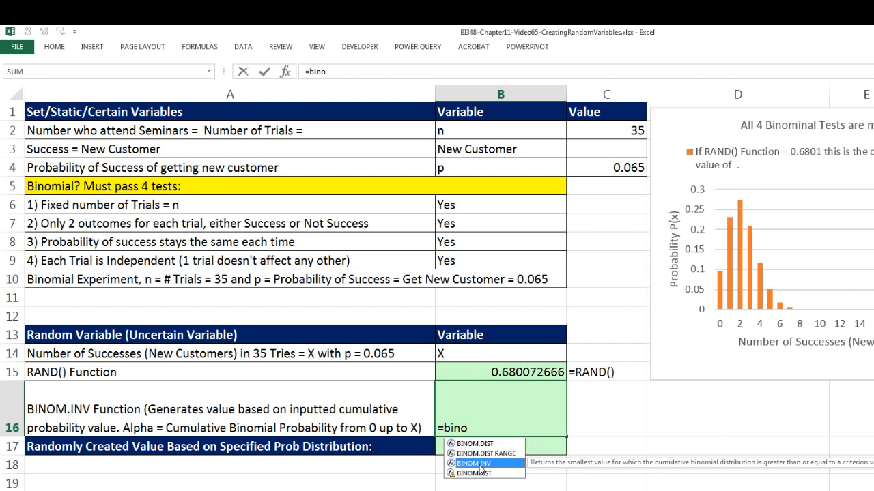
double_click(480, 464)
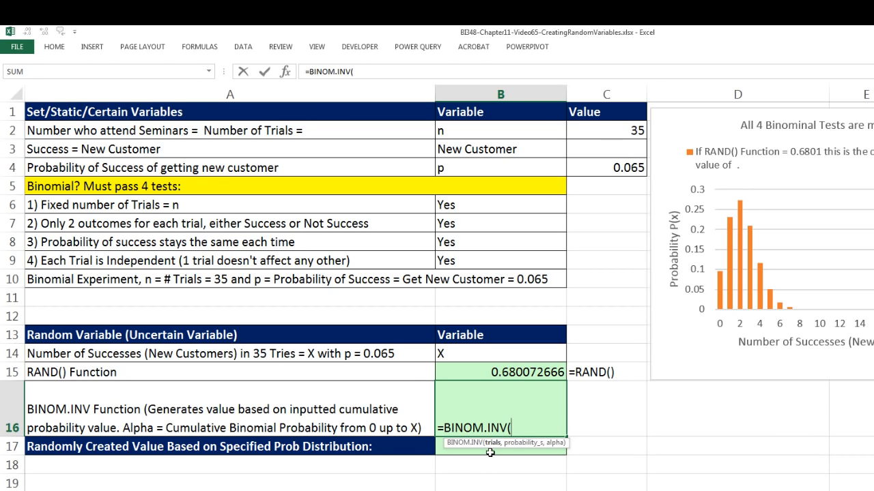
left_click(602, 129)
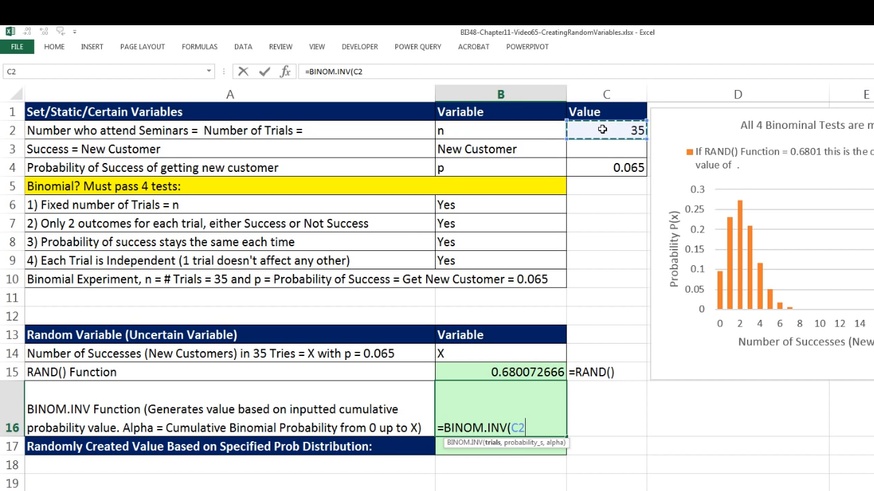
type(",")
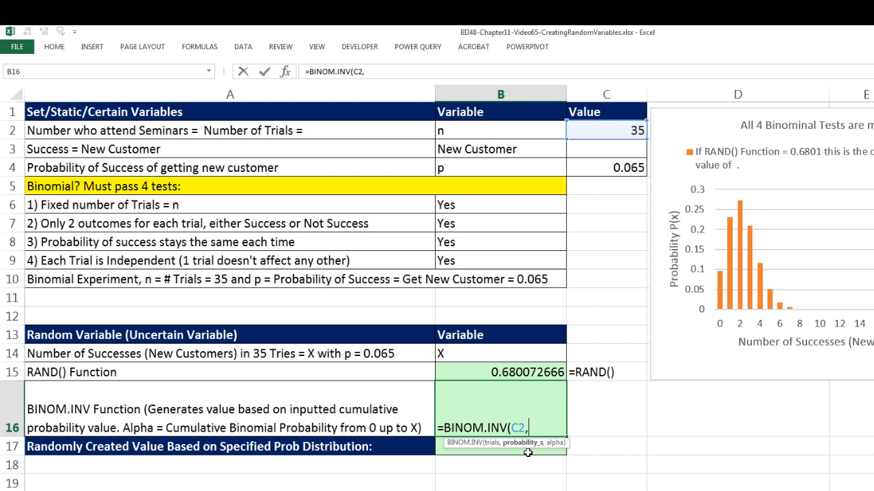
left_click(606, 168)
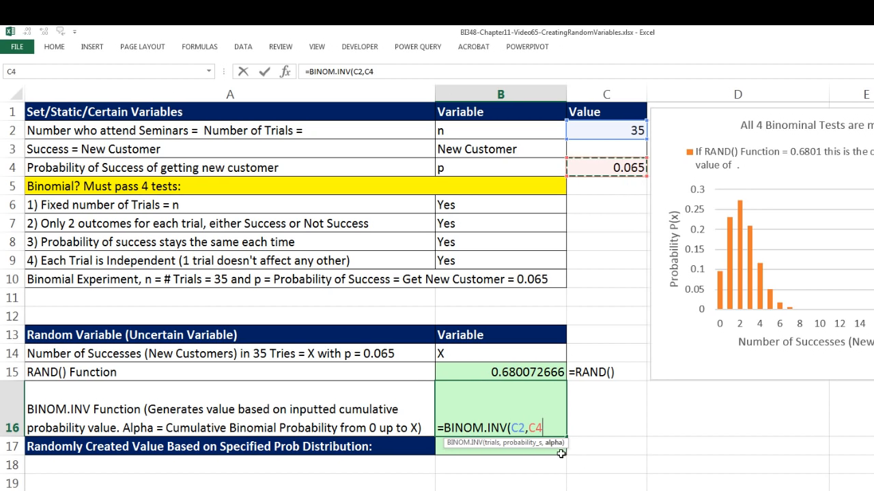
type(",")
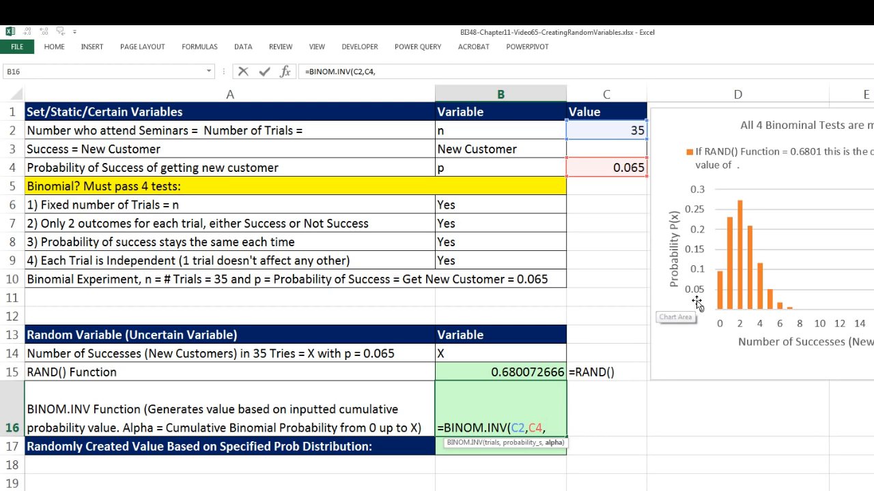
left_click(533, 372)
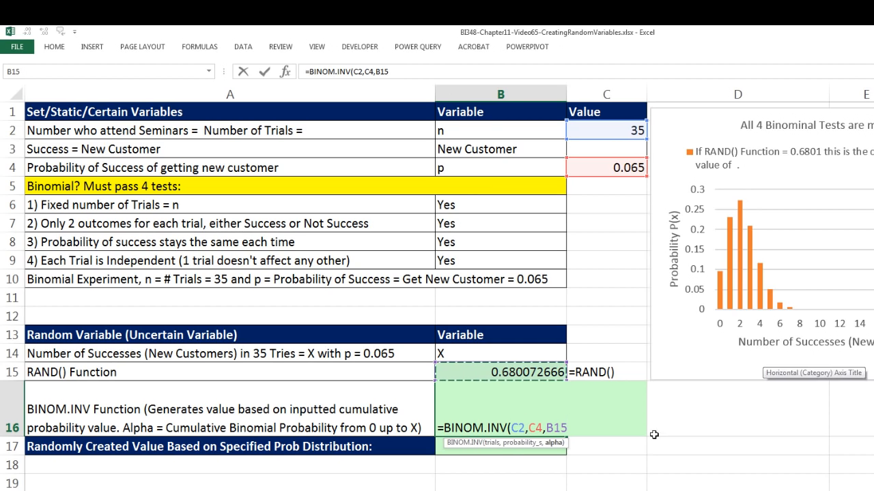
type(")")
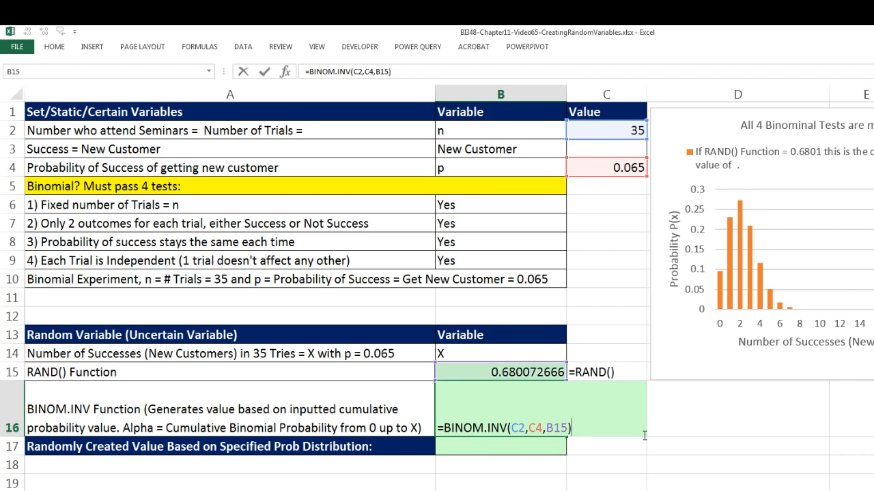
key("Return")
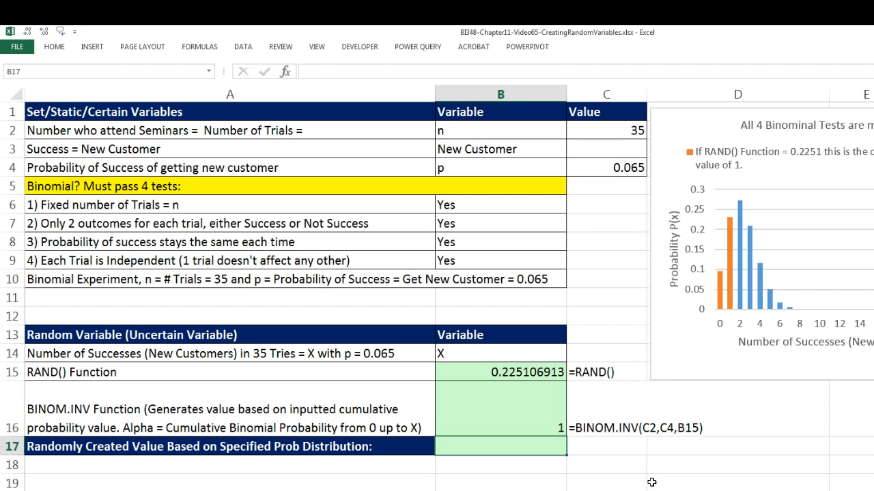
Step: Recalculate the sheet repeatedly and compare the random number in B15 with the binomial value in B16 and the chart
key("F9")
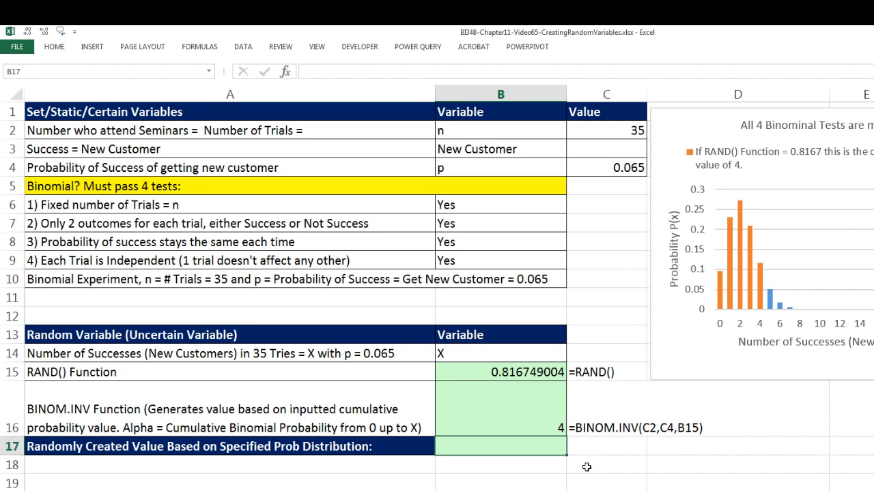
key("F9")
key("F9")
key("F9")
key("F9")
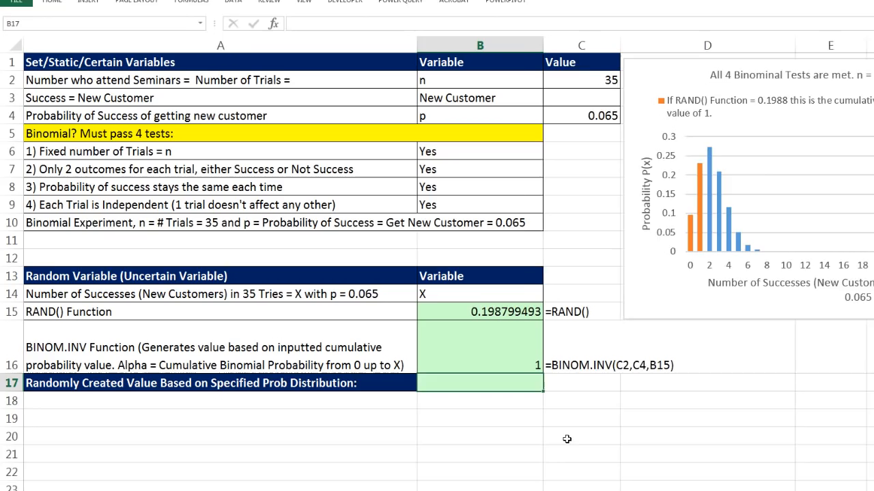
Step: Enter =BINOM.INV(C2,C4,RAND()) in cell B17 as the single-cell randomly created value
type("=")
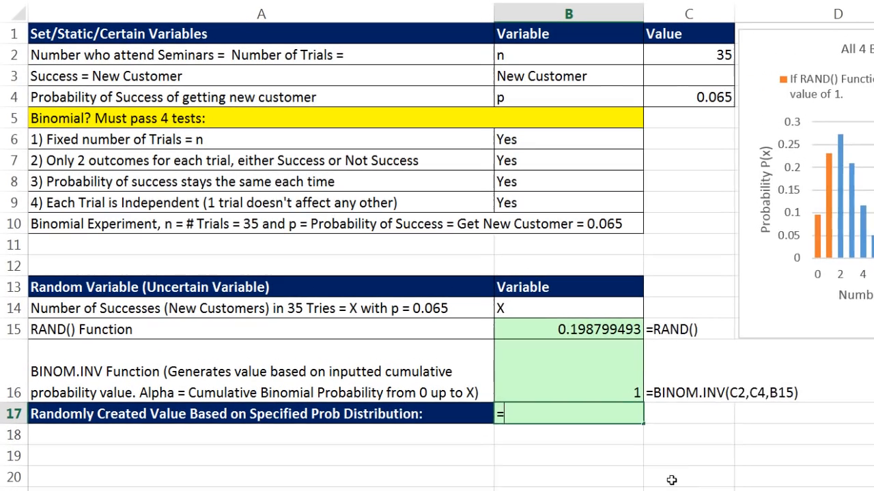
type("bino")
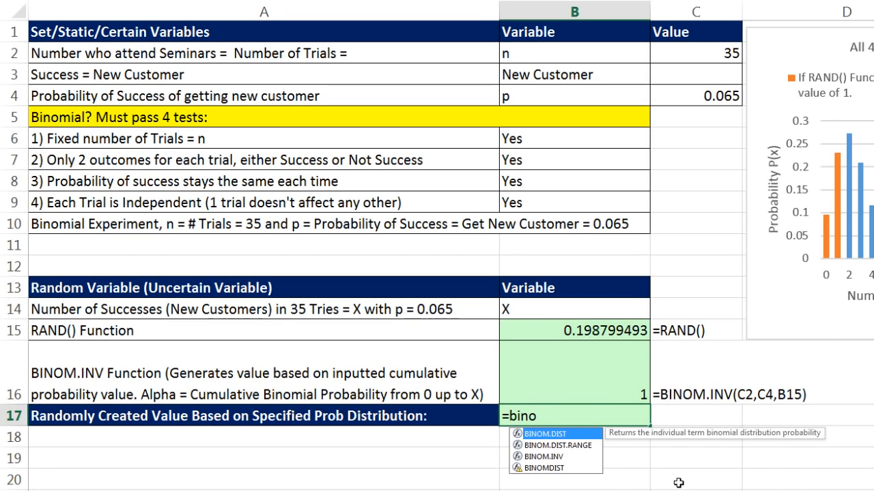
key("Down")
key("Down")
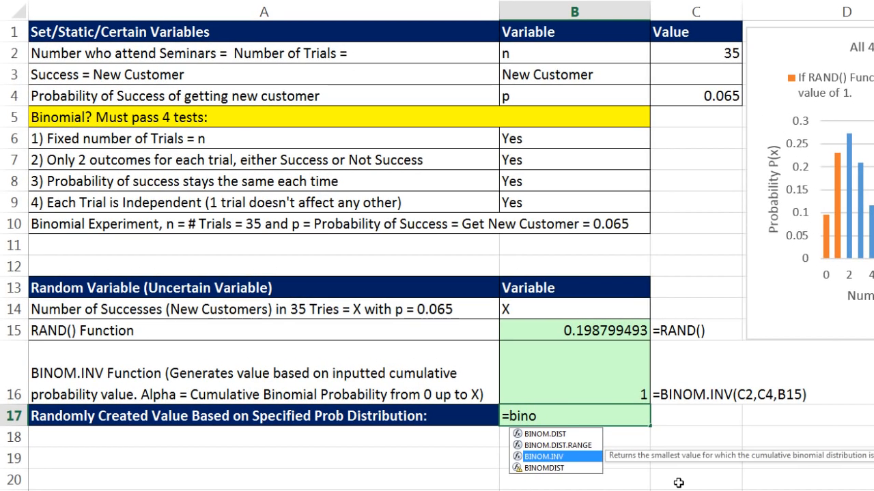
key("Up")
key("Up")
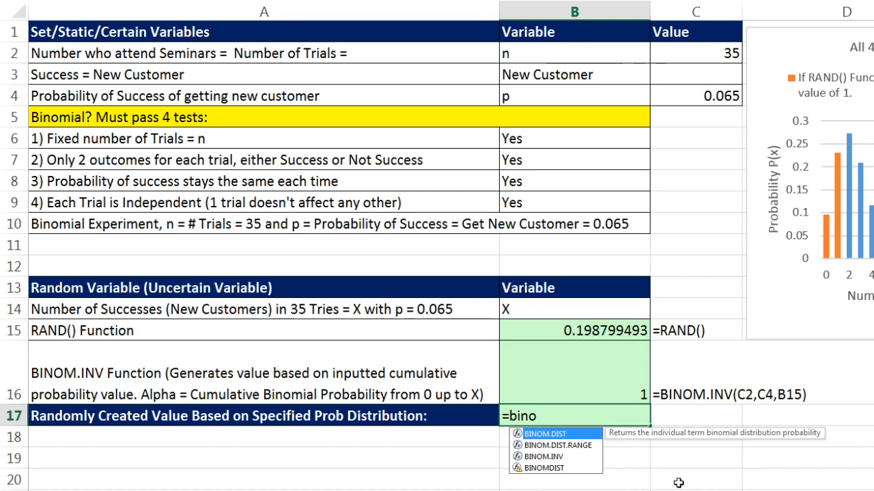
key("Down")
key("Down")
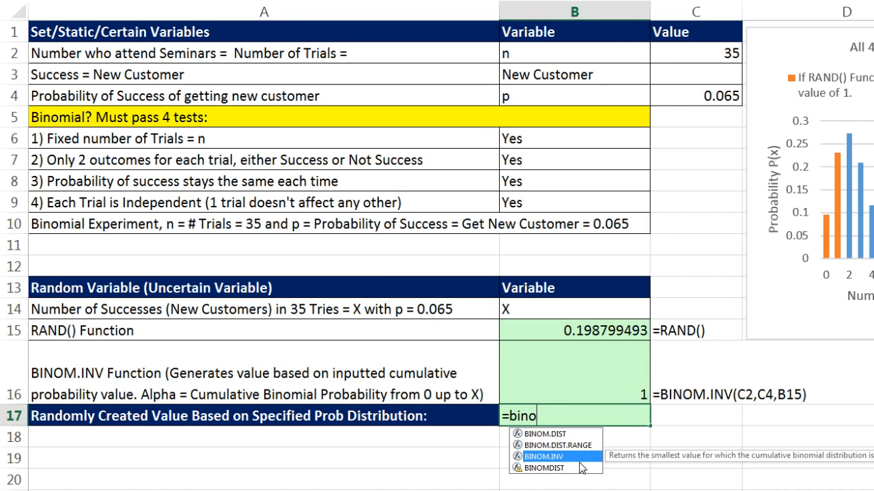
key("Tab")
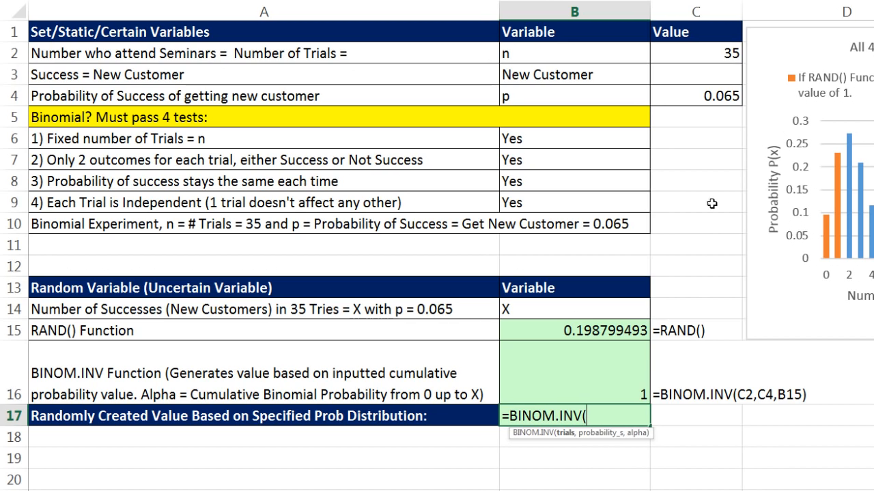
left_click(714, 52)
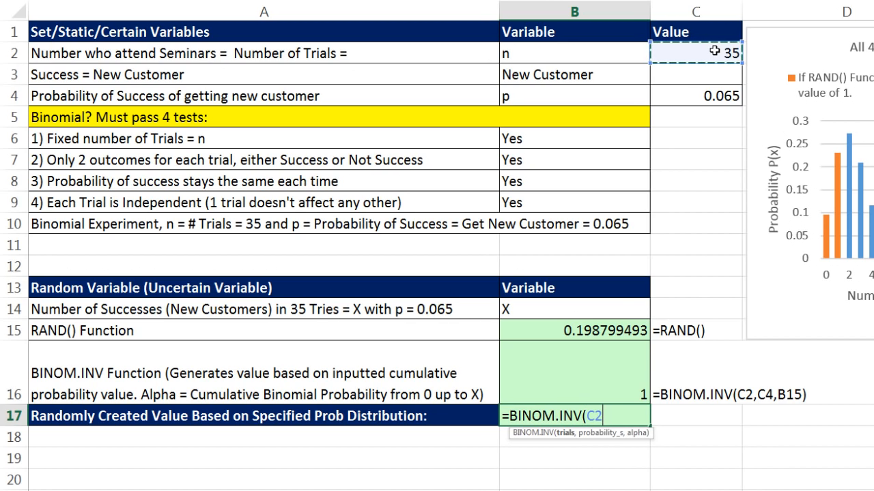
type(",")
left_click(703, 96)
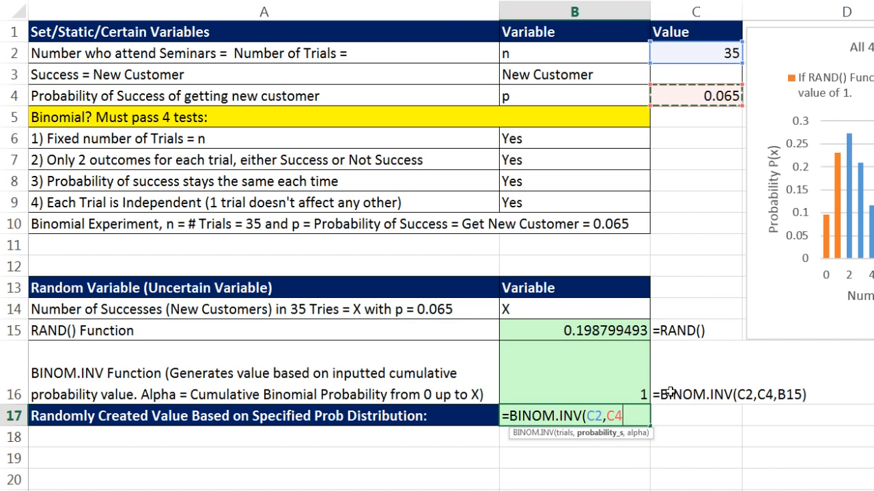
type(",")
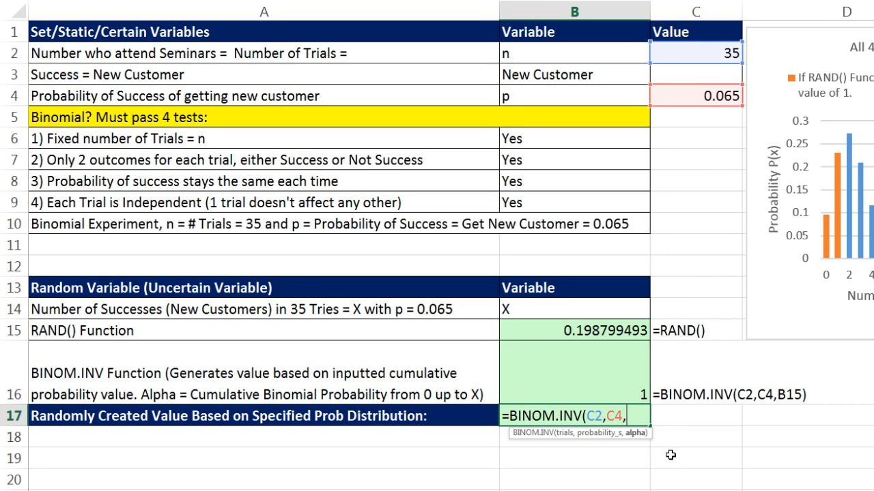
type("rand")
key("Tab")
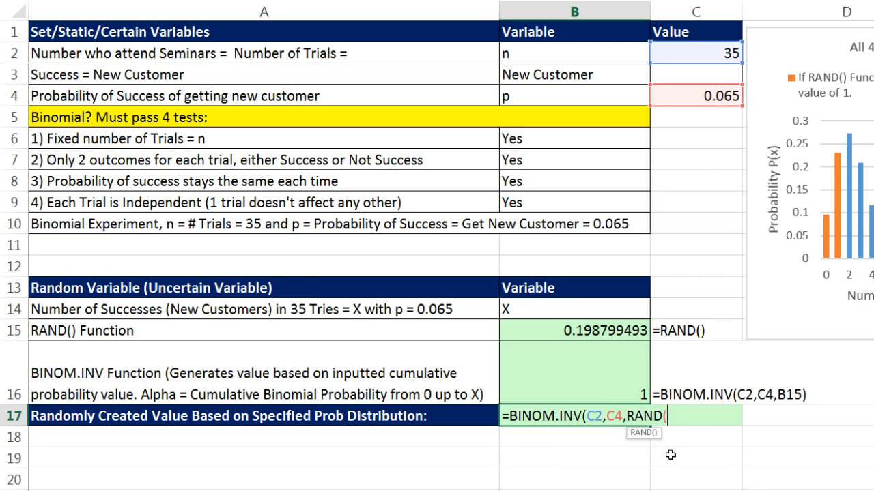
type("))")
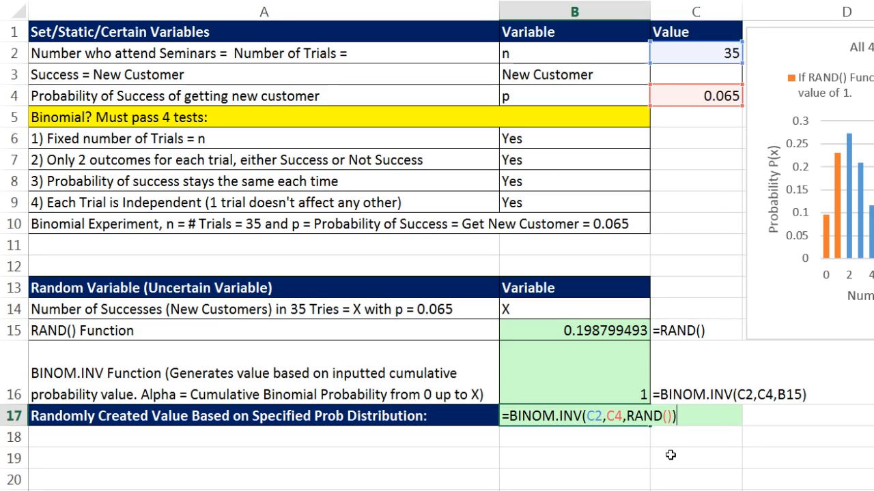
key("ctrl+Return")
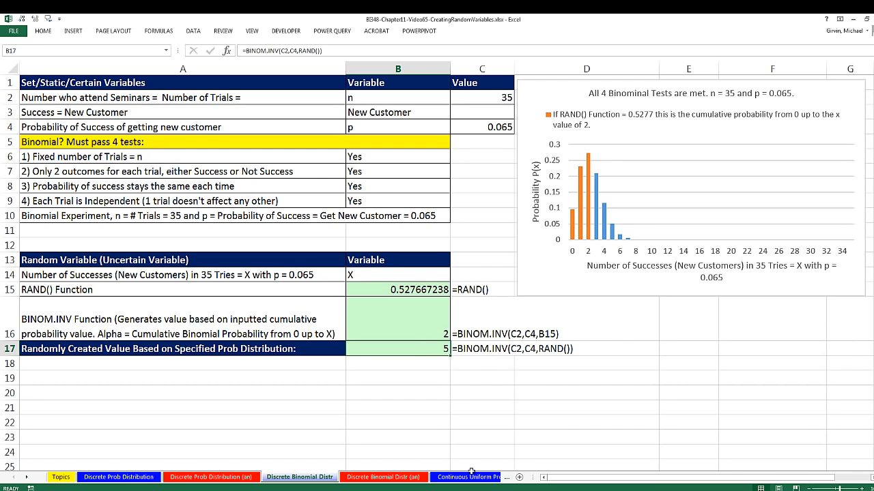
Step: Recalculate the sheet several times and watch the random binomial value in B17
key("F9")
key("F9")
key("F9")
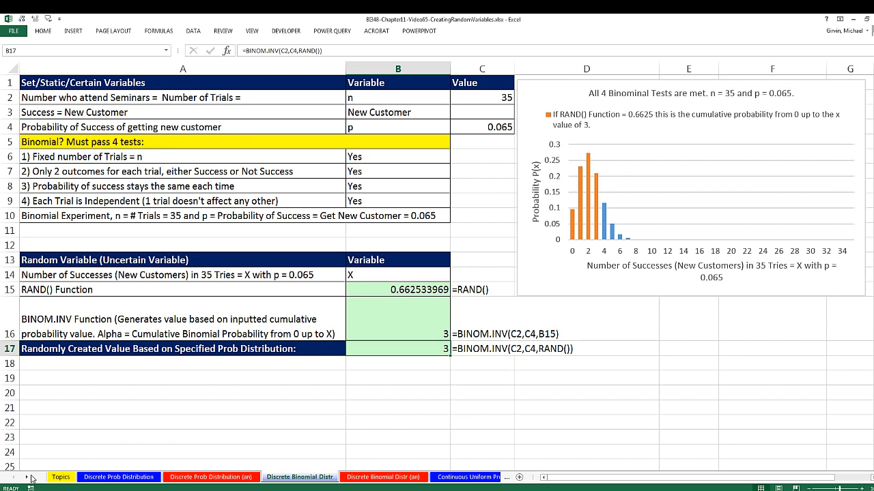
Step: Go to the Continuous Uniform ProbDist sheet and review the material cost's variable type, distribution, minimum and maximum in row 2
left_click(26, 477)
left_click(26, 477)
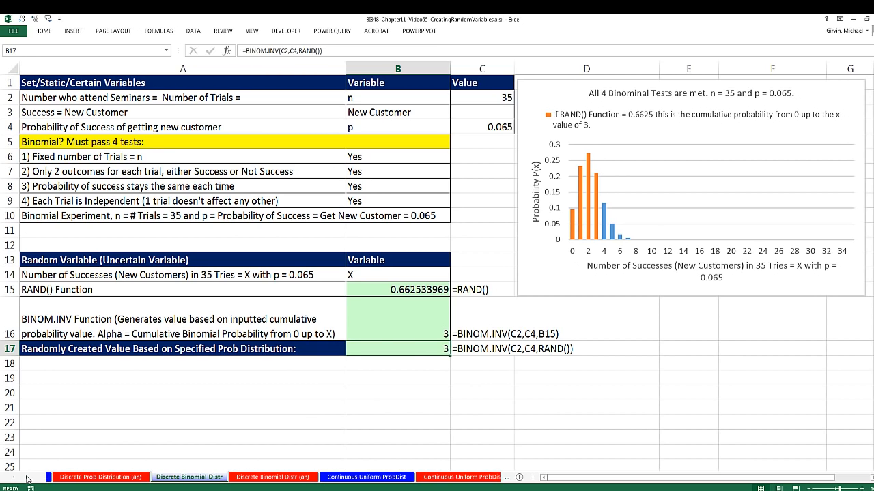
left_click(380, 480)
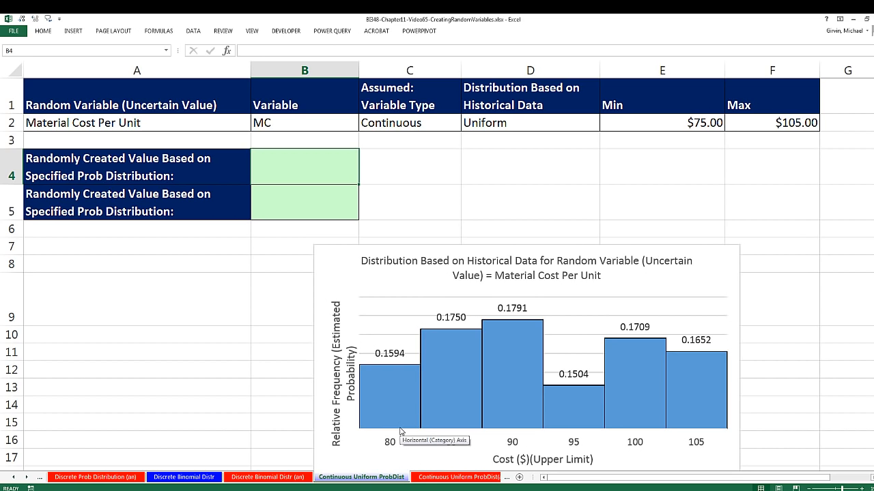
left_click(123, 124)
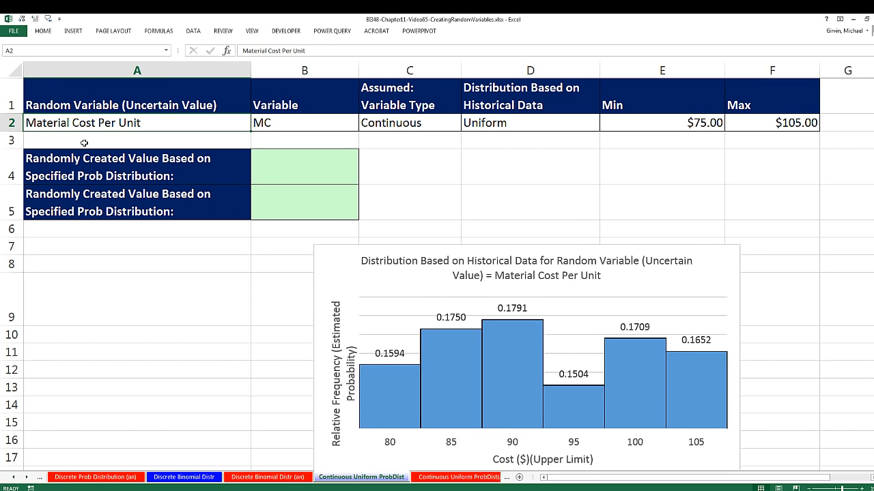
left_click(387, 127)
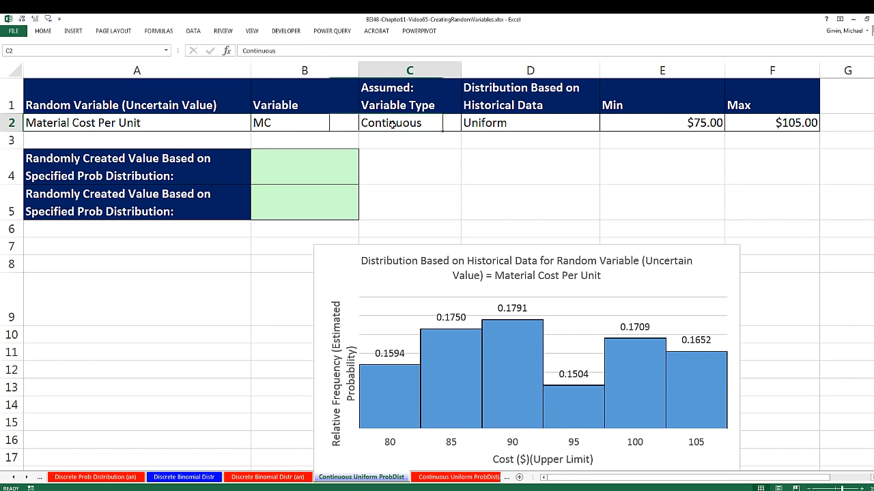
left_click(516, 123)
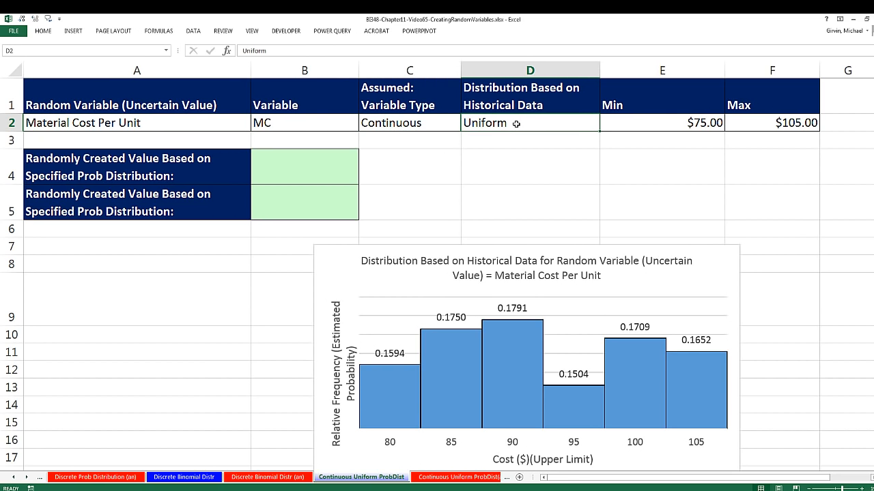
left_click(664, 126)
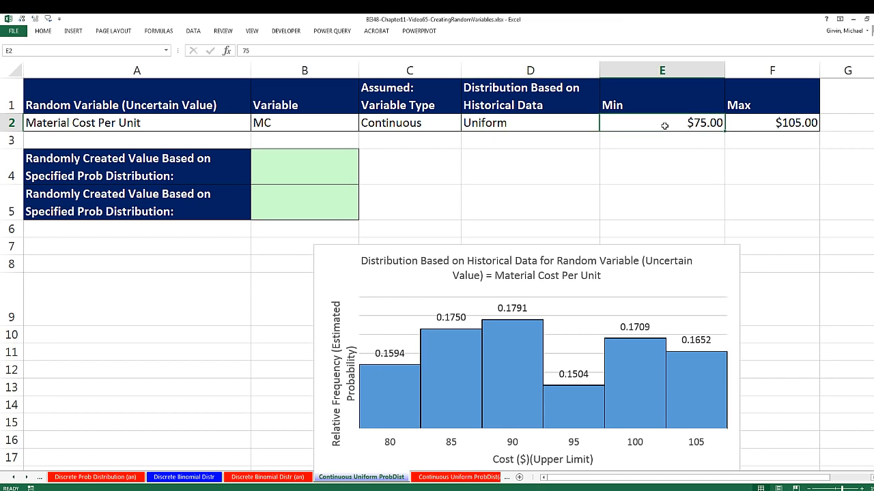
left_click(760, 119)
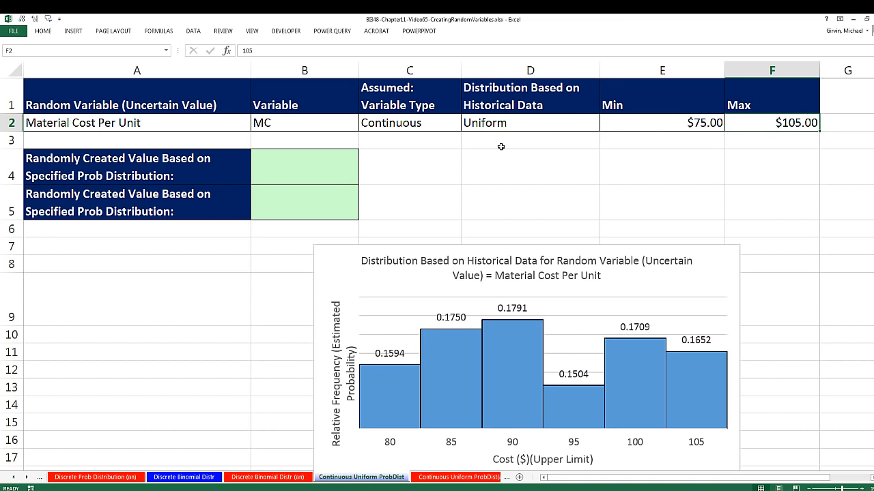
Step: Enter =RANDBETWEEN(E2,F2) in cell B4, using the minimum and maximum material cost as the limits
left_click(316, 170)
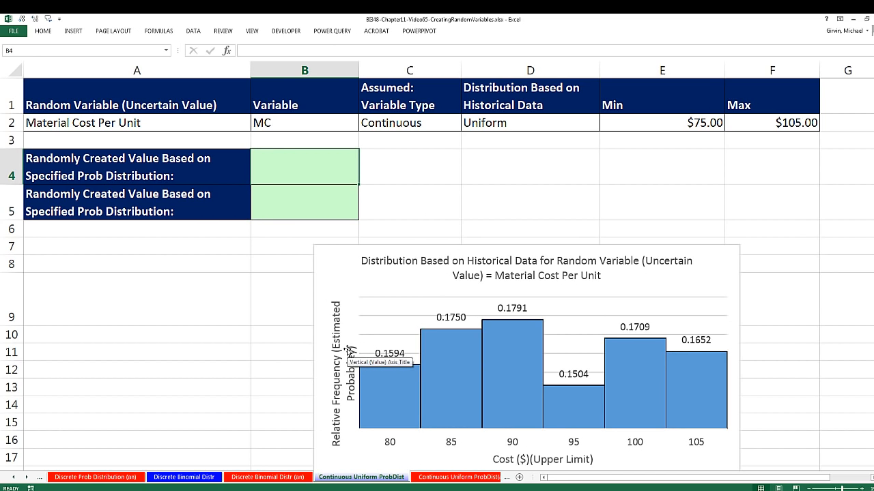
type("=rand")
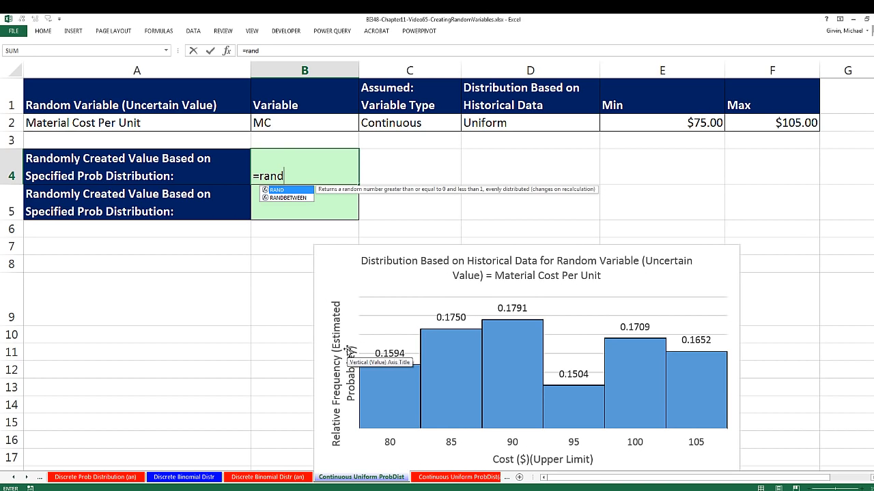
key("Down")
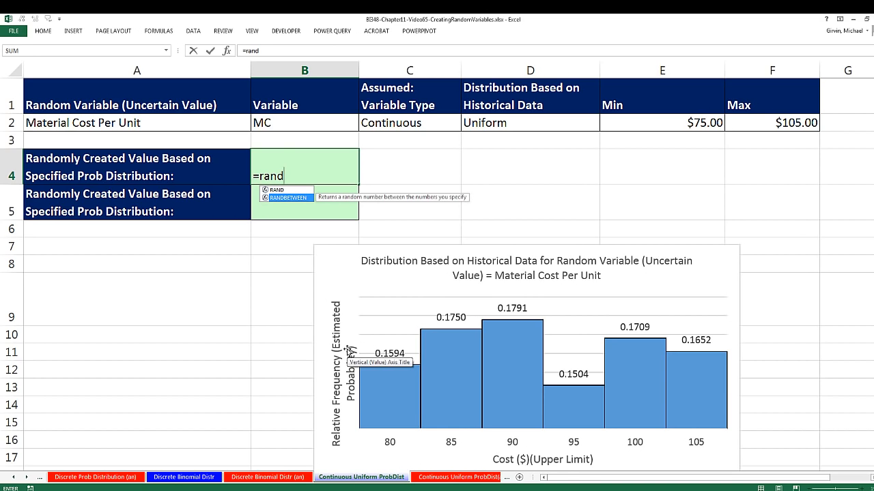
key("Tab")
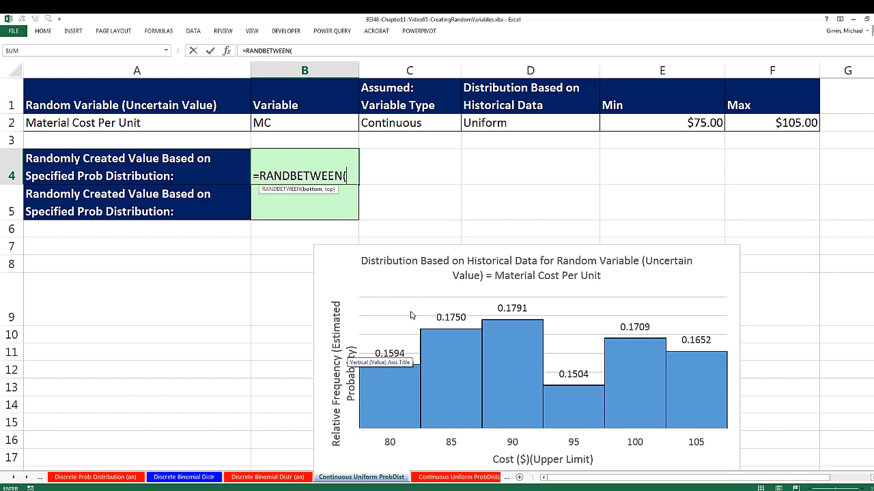
left_click(665, 127)
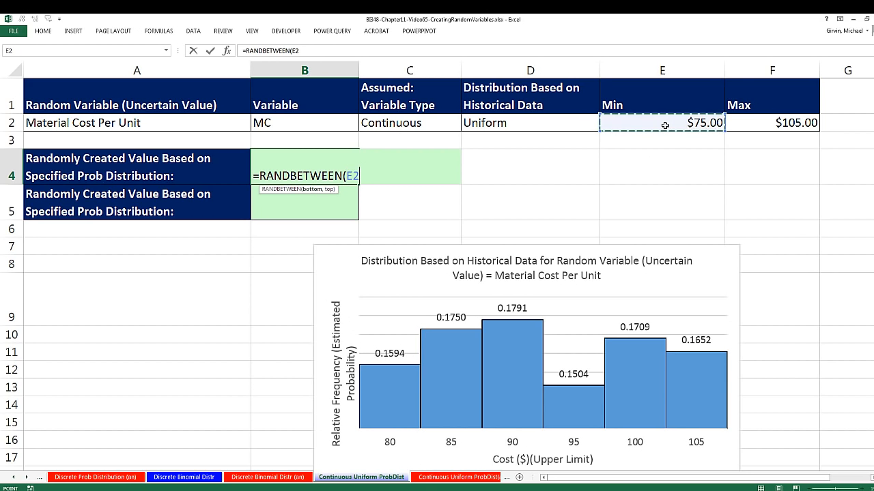
type(",")
left_click(785, 123)
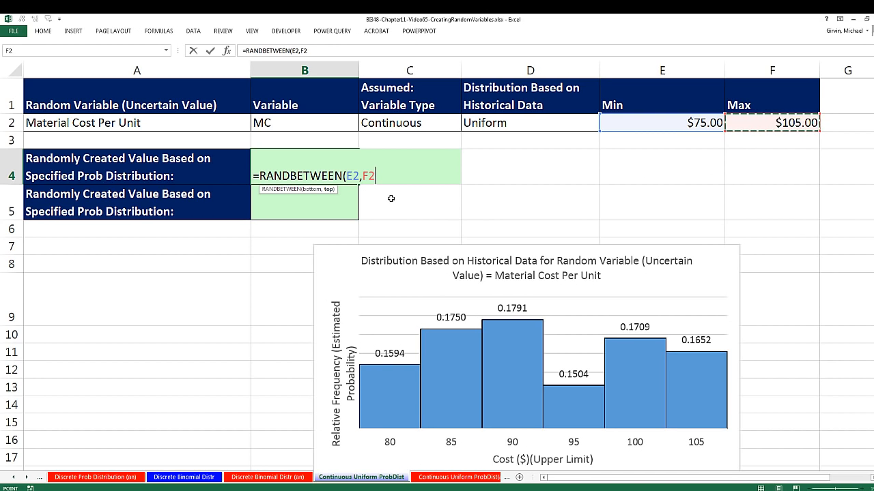
type(")")
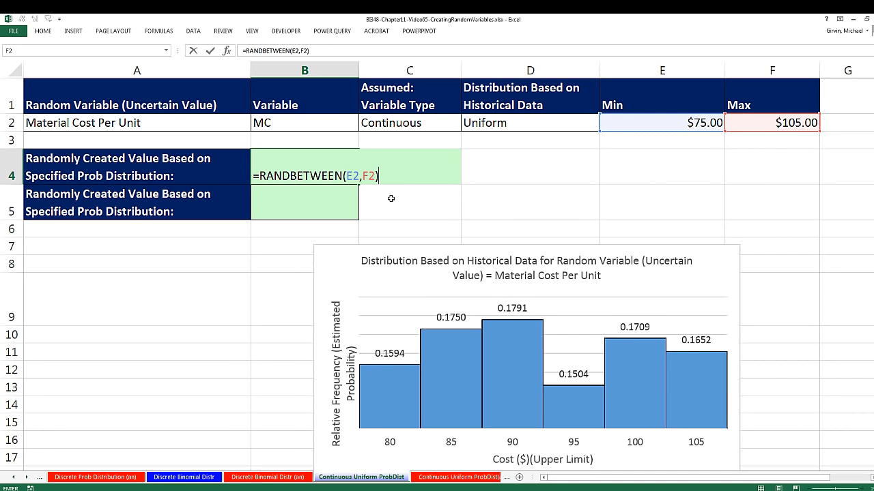
key("ctrl+Return")
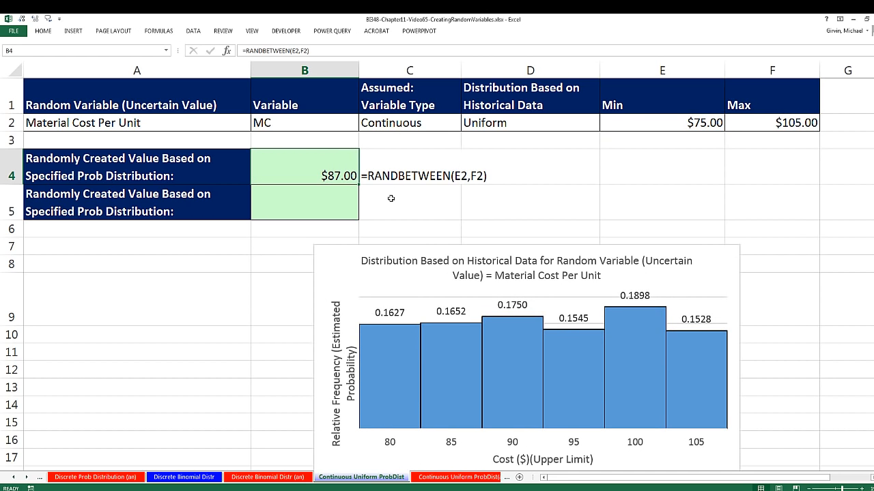
Step: Recalculate the random material cost in B4 several times and move the distribution chart slightly lower on the sheet
key("F9")
key("F9")
key("F9")
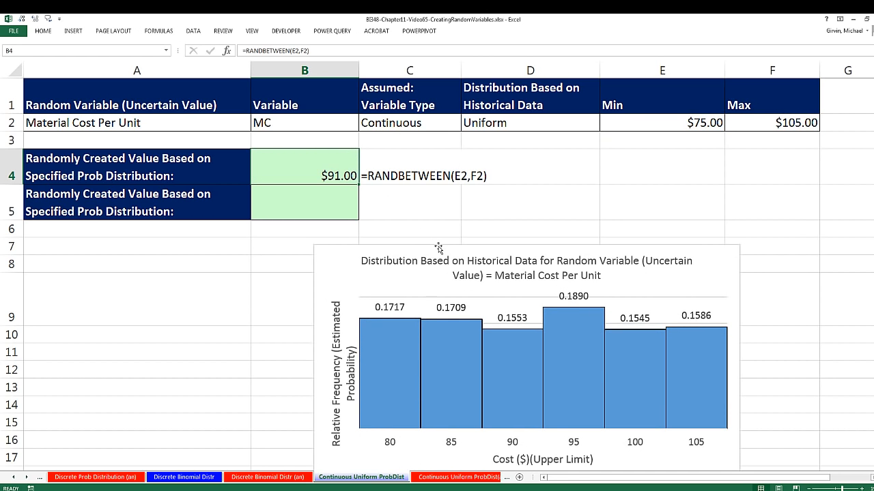
mouse_move(438, 248)
left_mouse_down()
mouse_move(443, 341)
mouse_move(456, 271)
left_mouse_up()
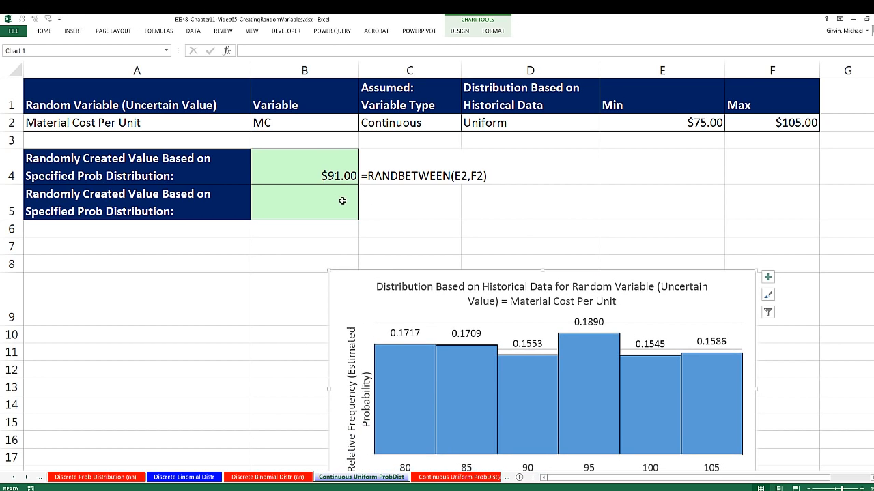
key("F9")
key("F9")
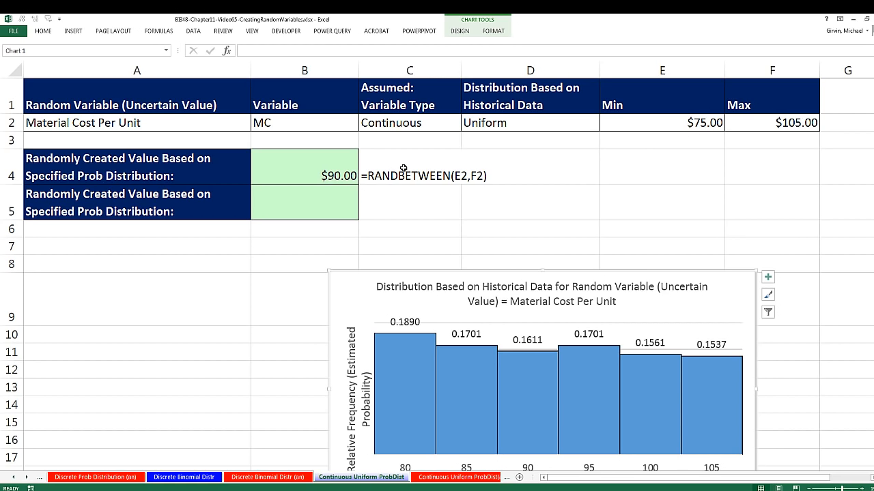
Step: Multiply both RANDBETWEEN limits in B4 by 100, giving =RANDBETWEEN(E2*100,F2*100), and recalculate the random value a couple of times
left_click(340, 177)
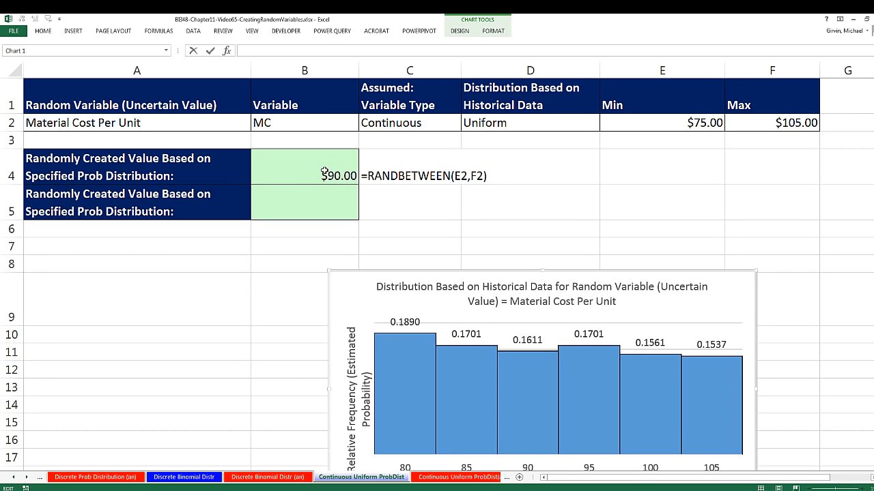
left_click(325, 172)
key("F2")
key("Left")
key("Left")
key("Left")
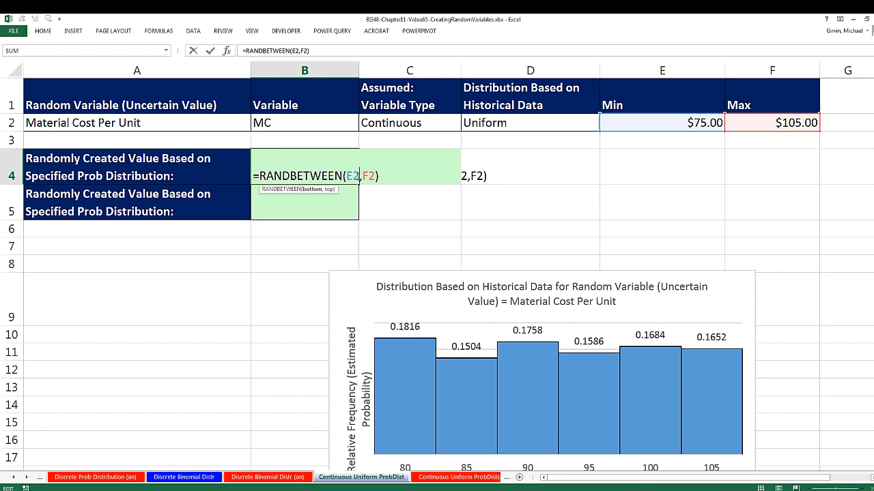
type("*100")
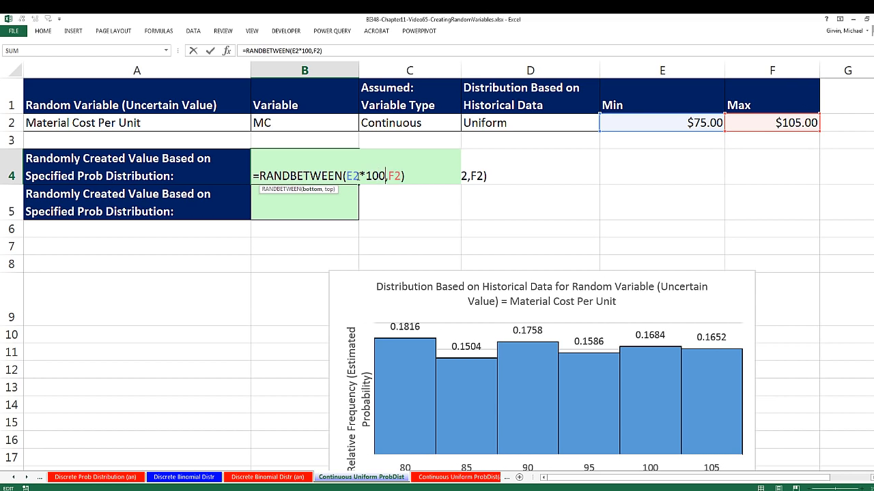
left_click(402, 176)
type("*100")
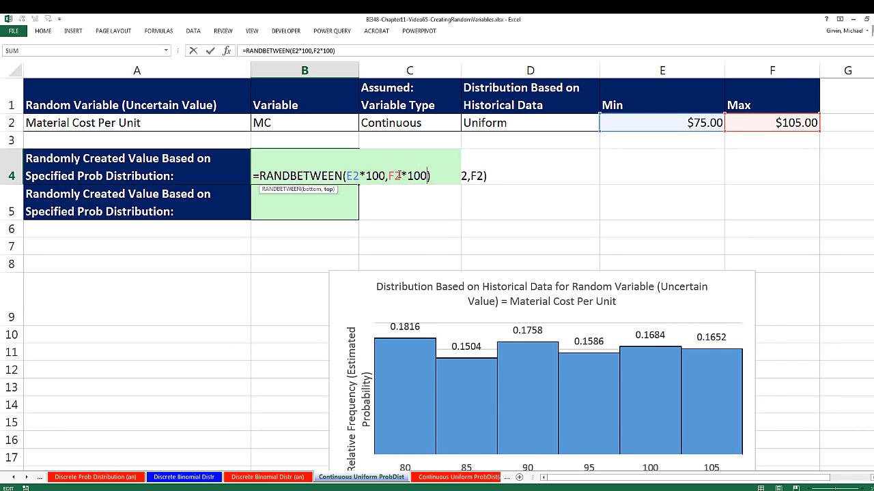
key("ctrl+Return")
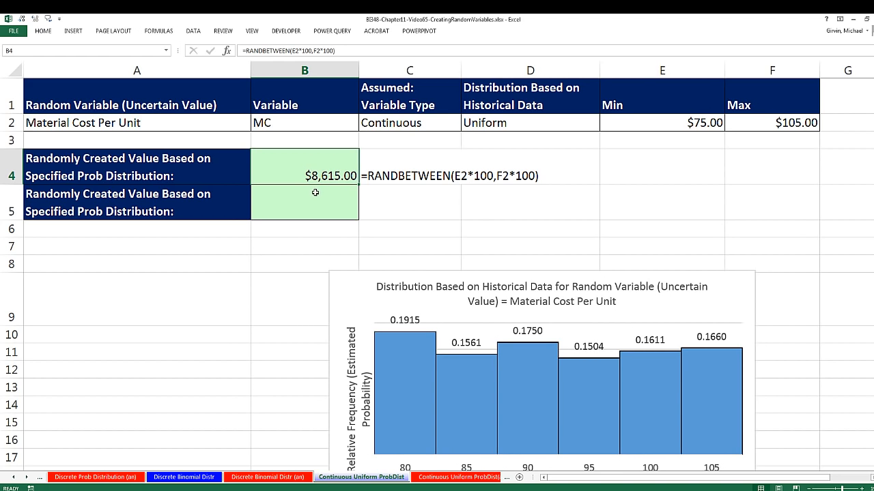
key("F9")
key("F9")
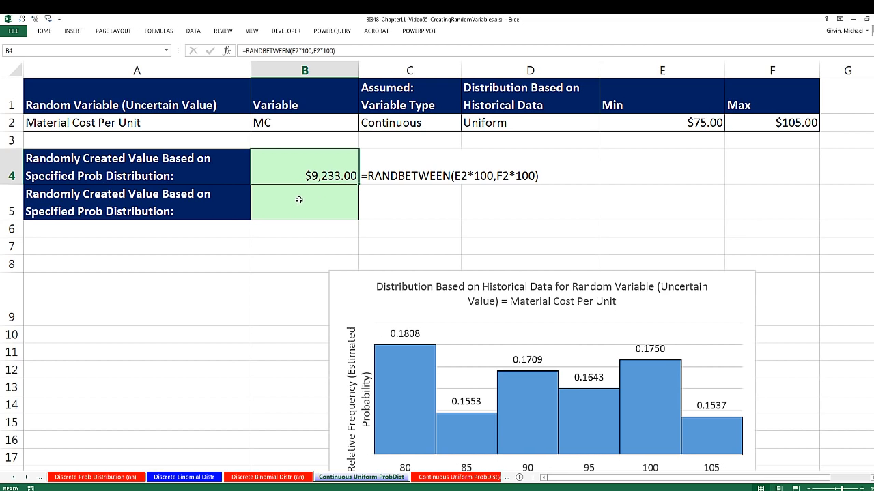
Step: Divide the RANDBETWEEN result in B4 by 100 to produce material costs with cents, and recalculate a few times
key("F2")
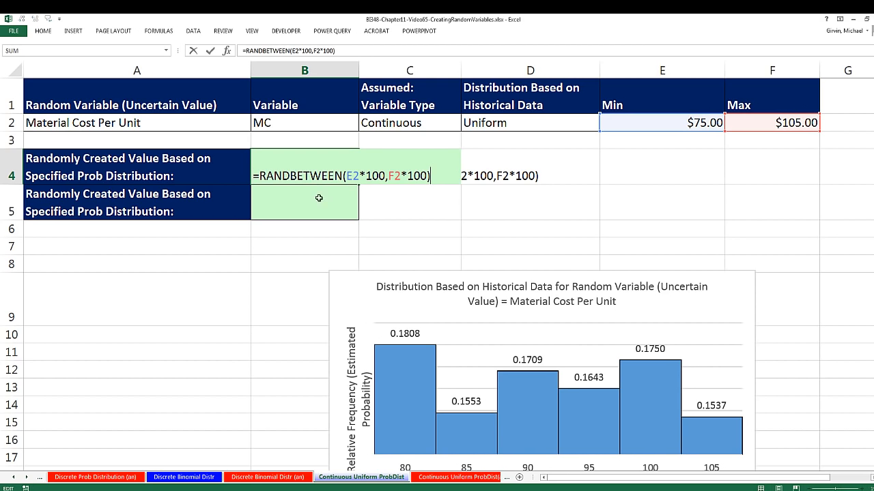
type("00")
key("ctrl+Return")
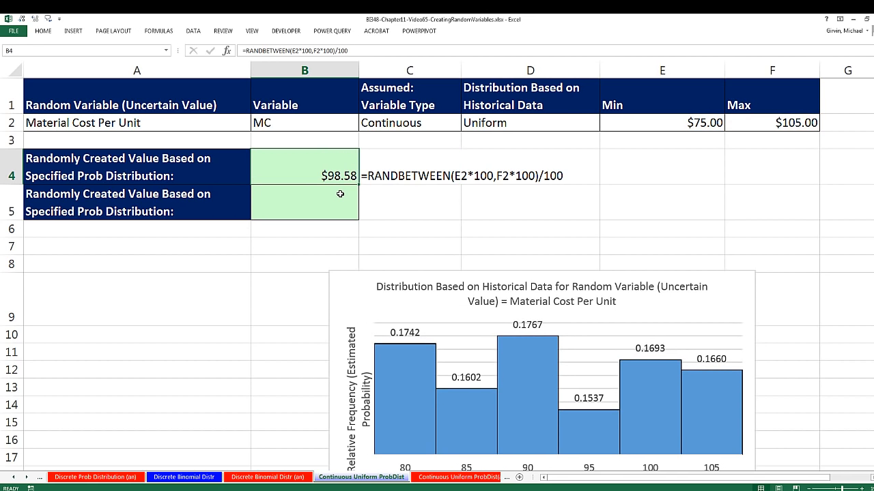
key("F9")
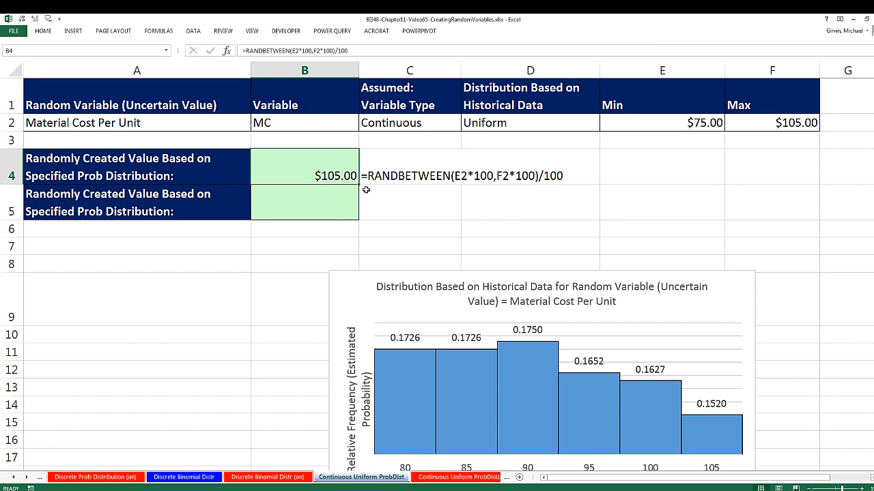
key("F9")
key("F9")
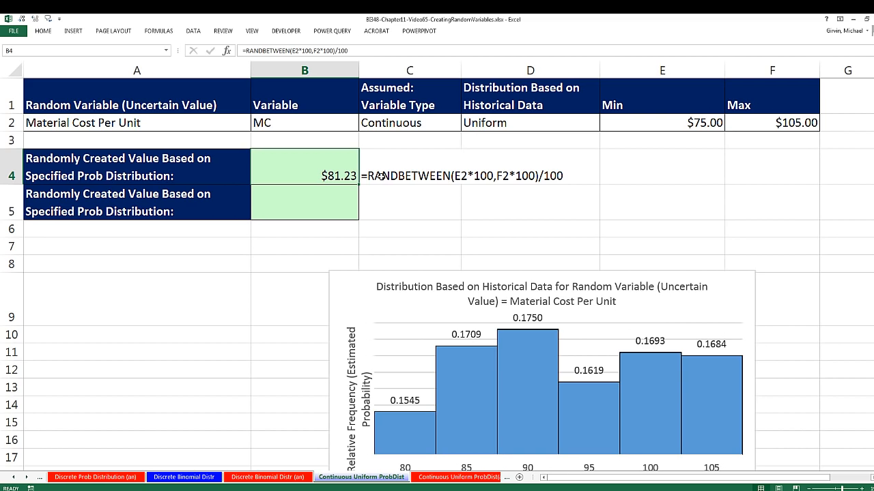
Step: Enter =E2+(F2-E2) in cell B5, adding the range between maximum and minimum cost to the minimum
left_click(320, 208)
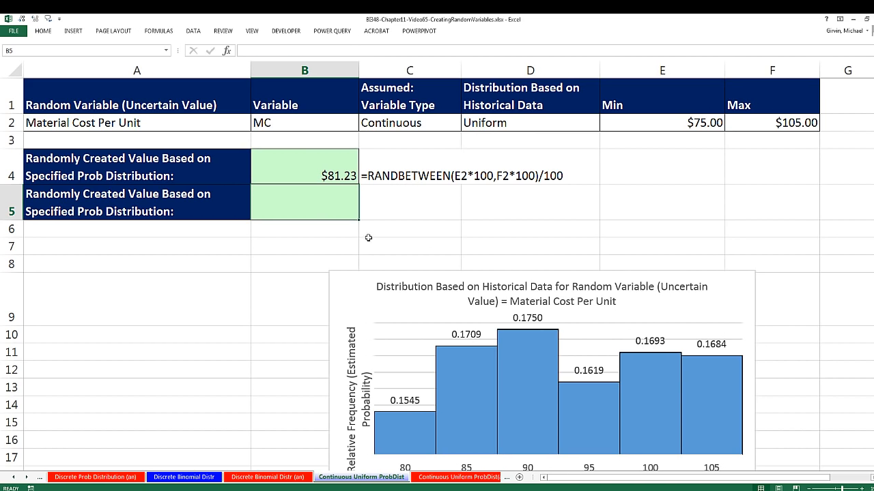
type("=")
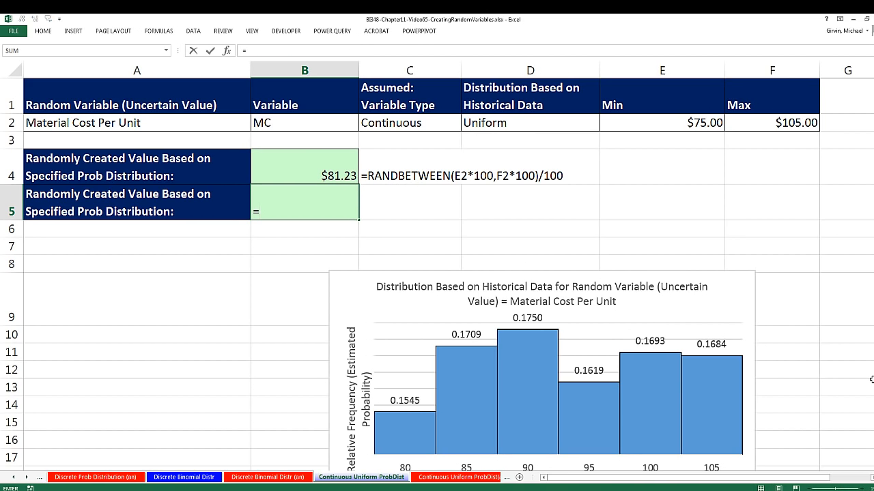
left_click(643, 124)
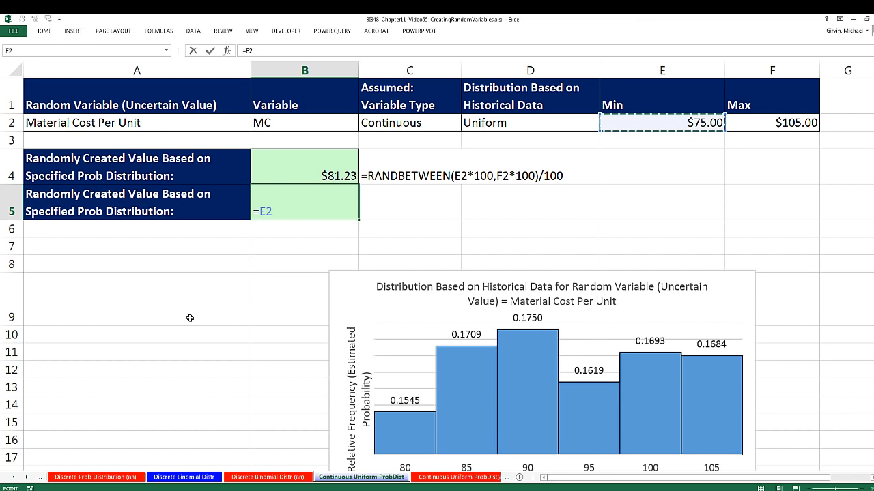
type("+")
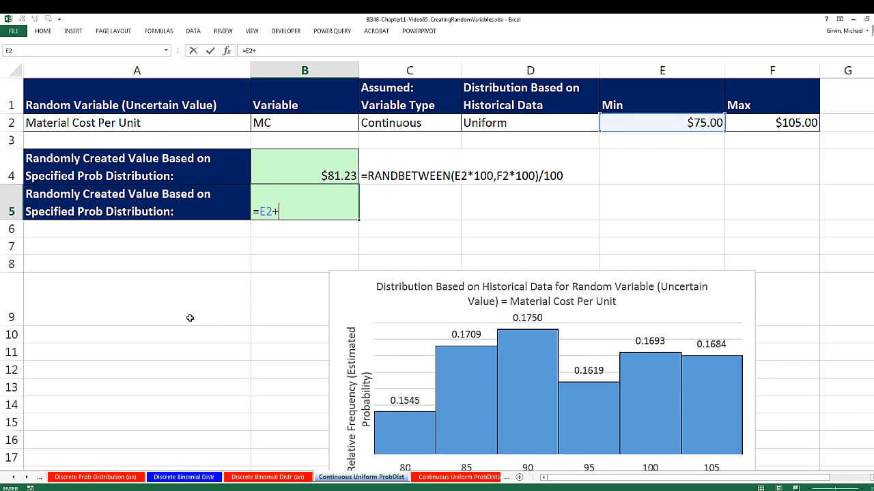
type("(")
left_click(761, 122)
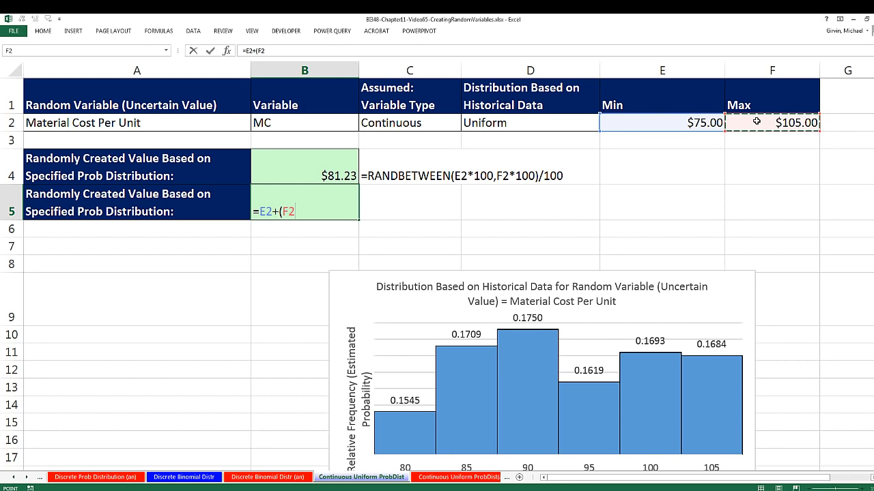
type("-")
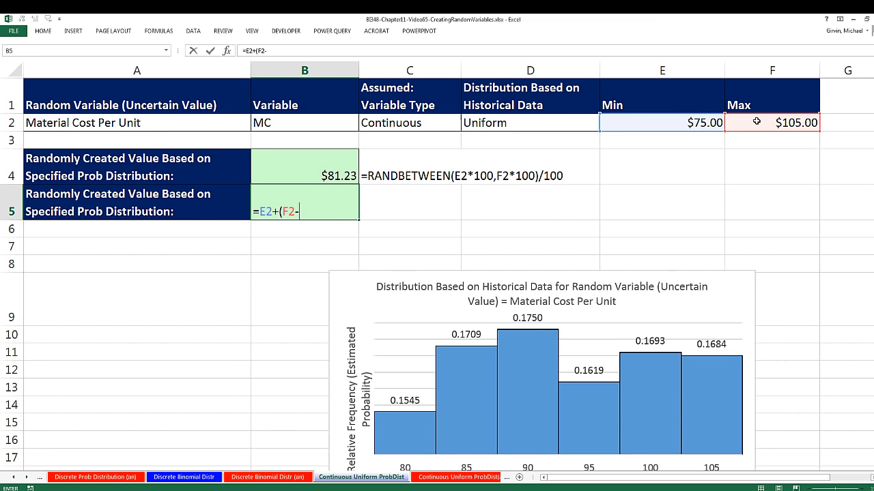
left_click(685, 122)
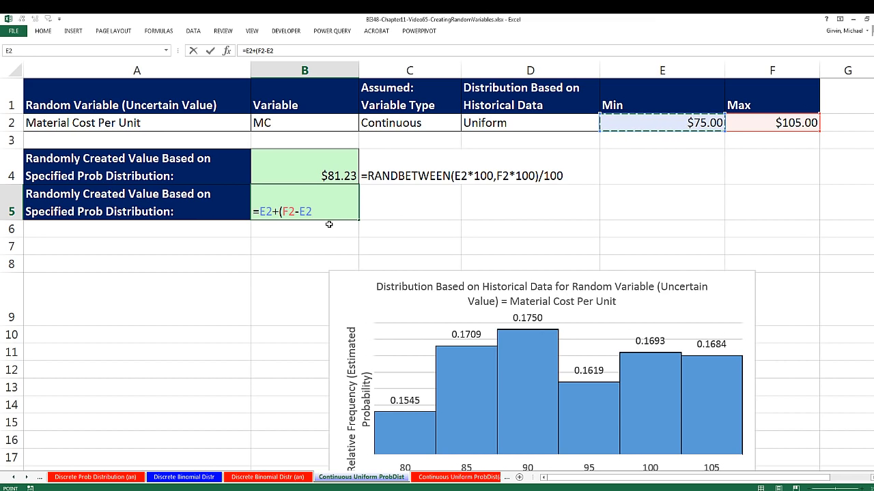
type(")")
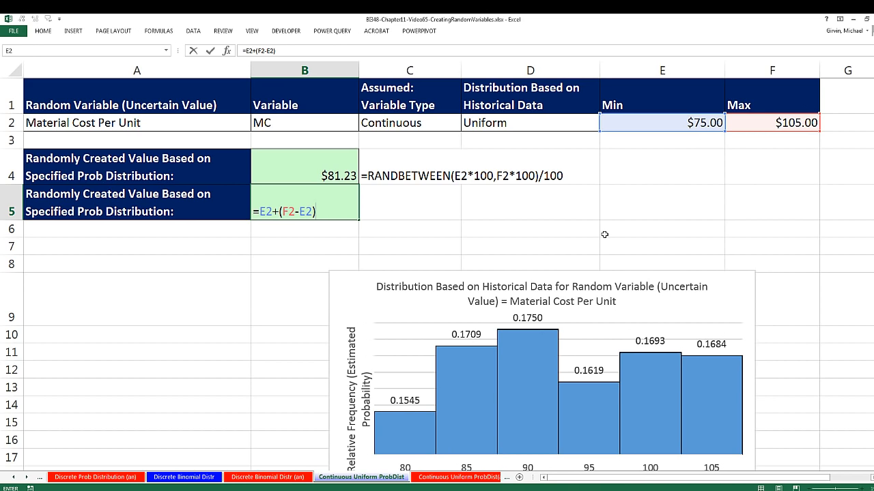
key("ctrl+Return")
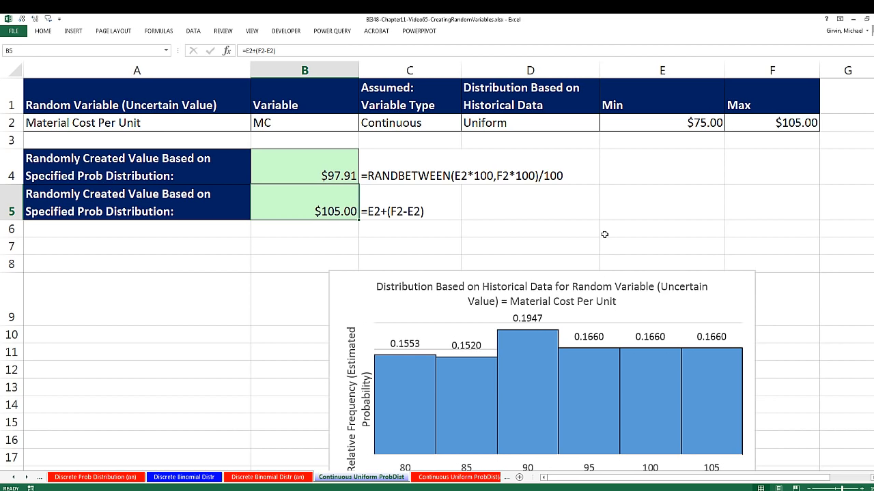
Step: Test both ends of the B5 formula by multiplying (F2-E2) first by 0 and then by 1
key("F2")
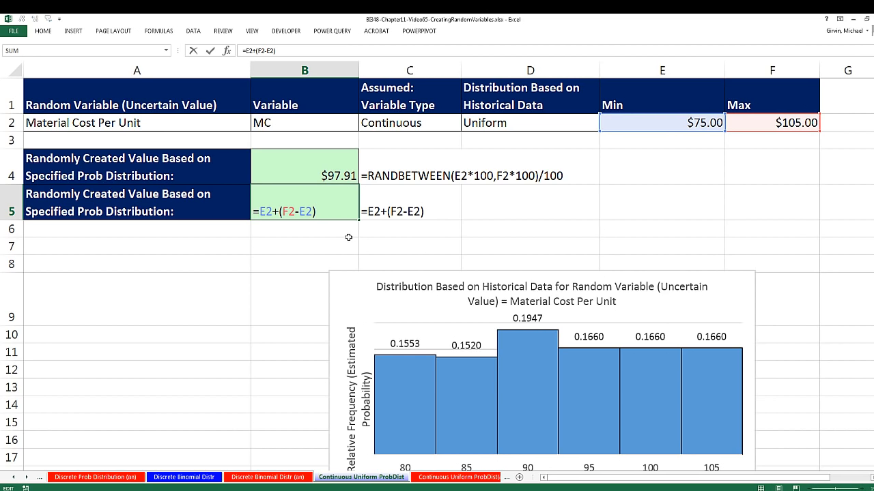
type("*0")
key("ctrl+Return")
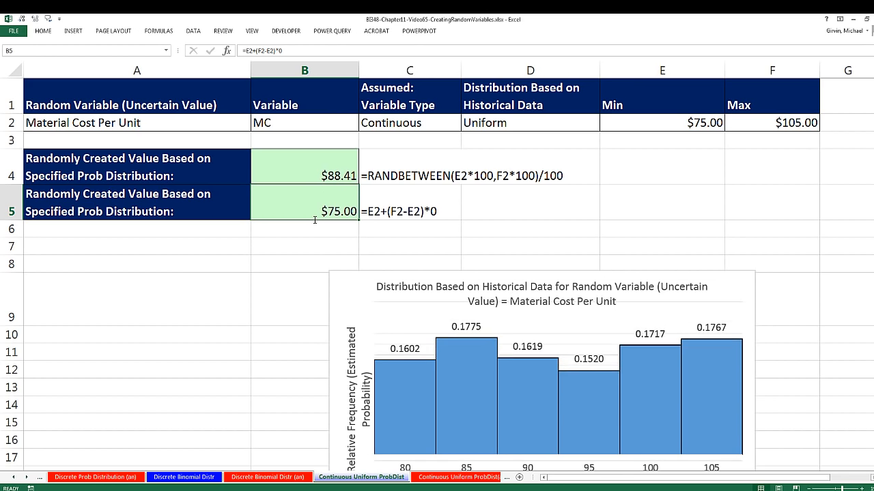
key("F2")
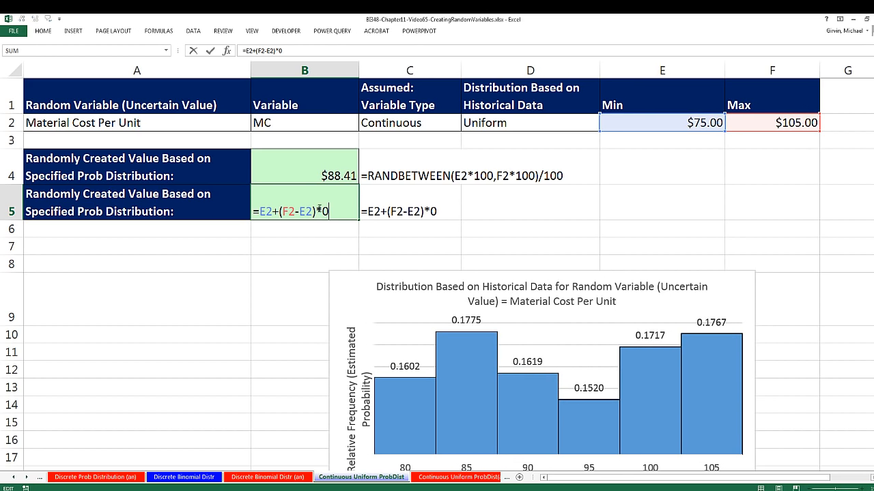
left_click_drag(324, 211, 336, 213)
type("1")
key("ctrl+Return")
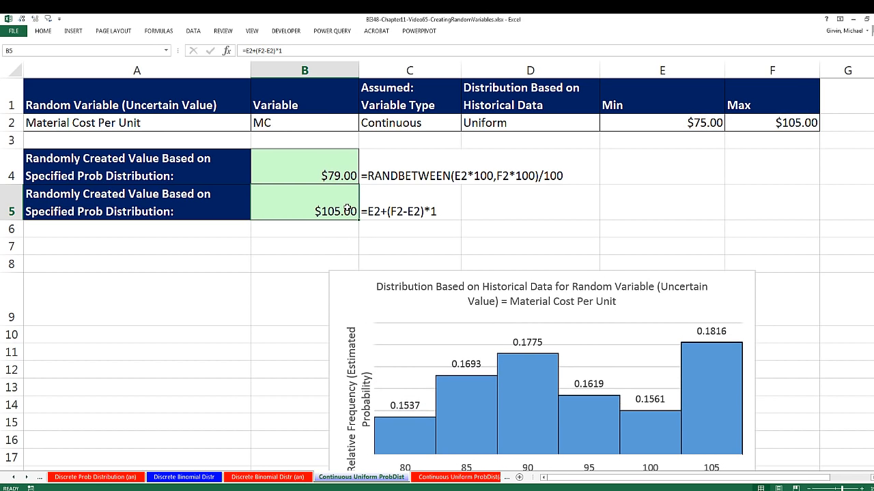
Step: Replace the multiplier 1 in B5 with the RAND function, making the formula =E2+(F2-E2)*RAND()
double_click(341, 209)
left_click_drag(330, 211, 322, 211)
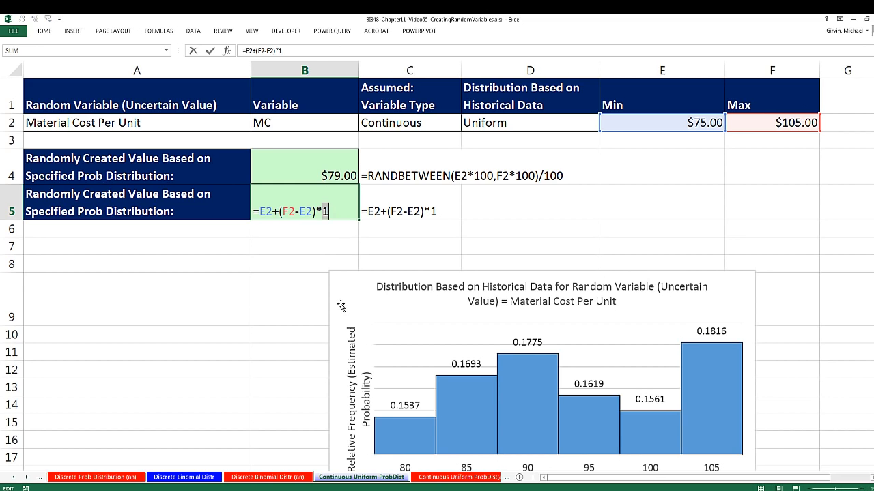
type("rand")
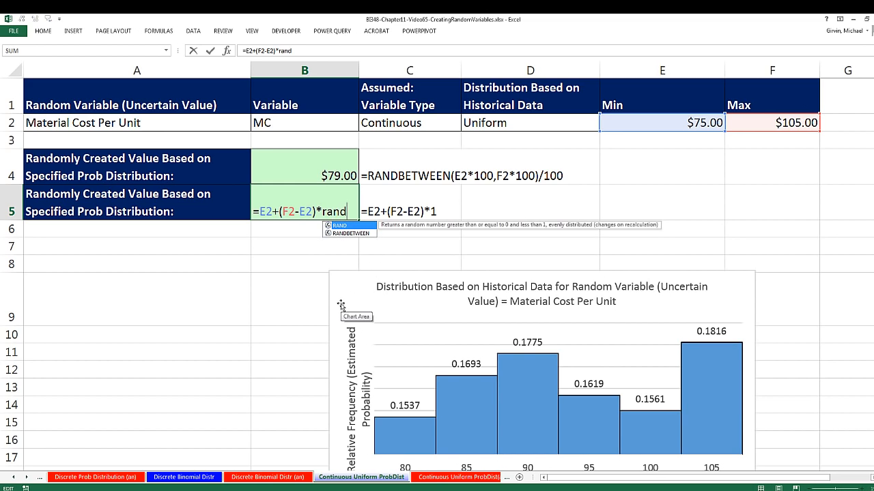
key("Tab")
type(")")
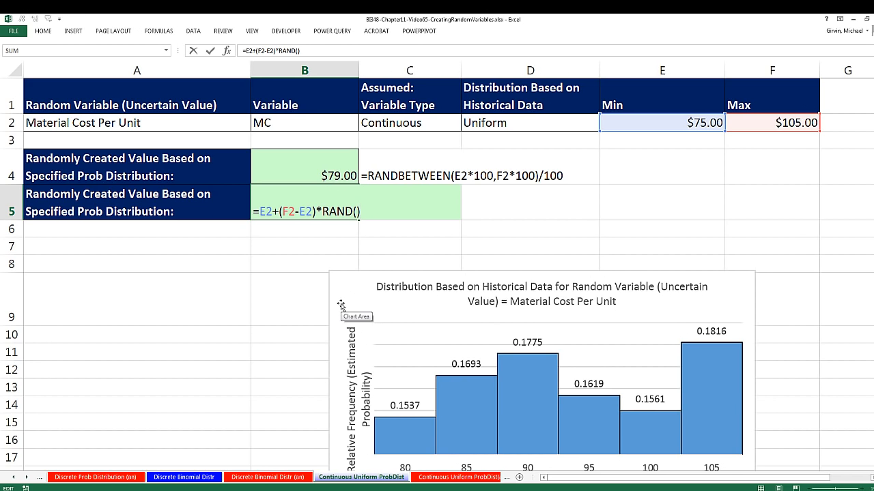
key("ctrl+Return")
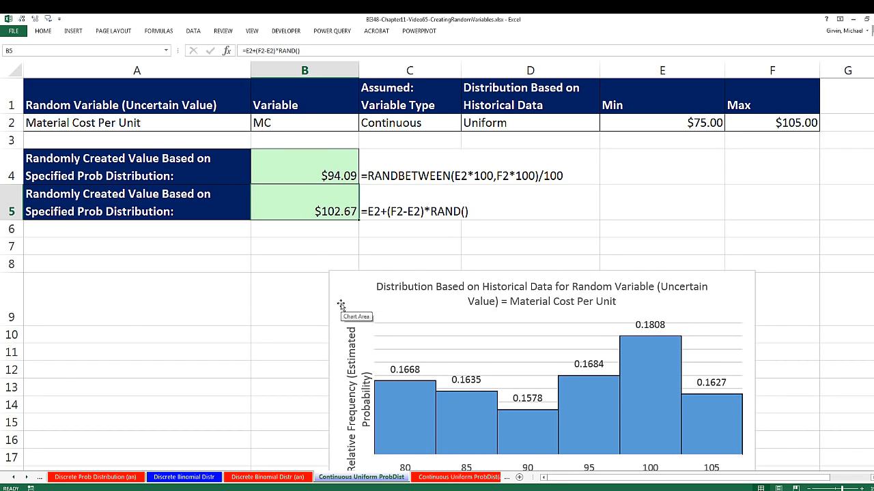
Step: Apply the General number format to B5 and recalculate repeatedly to examine the unrounded random material costs
key("ctrl+shift+grave")
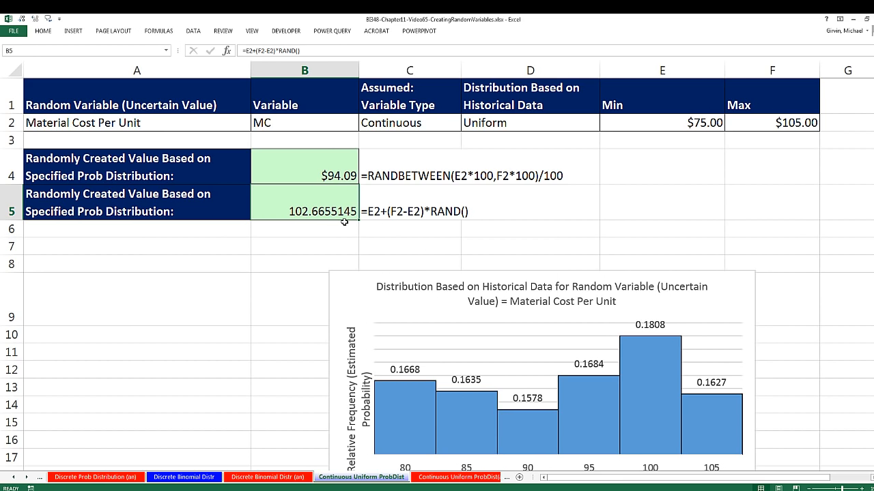
key("F9")
key("F9")
key("F9")
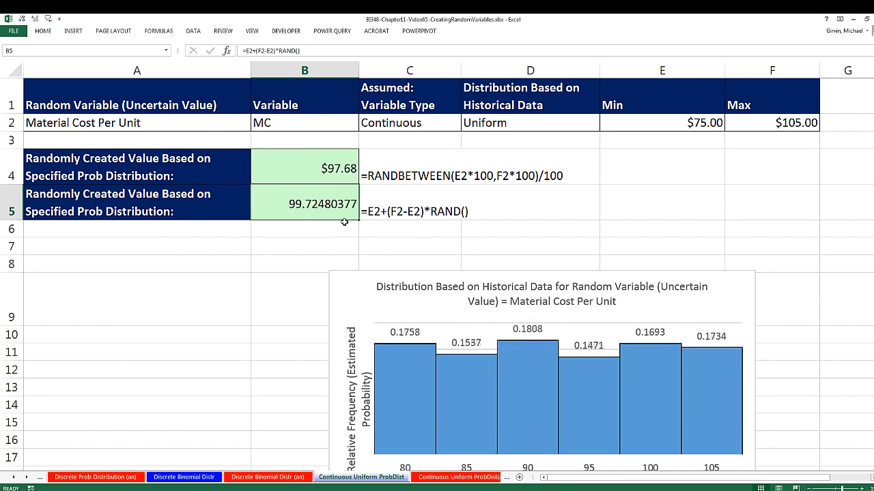
key("F9")
key("F9")
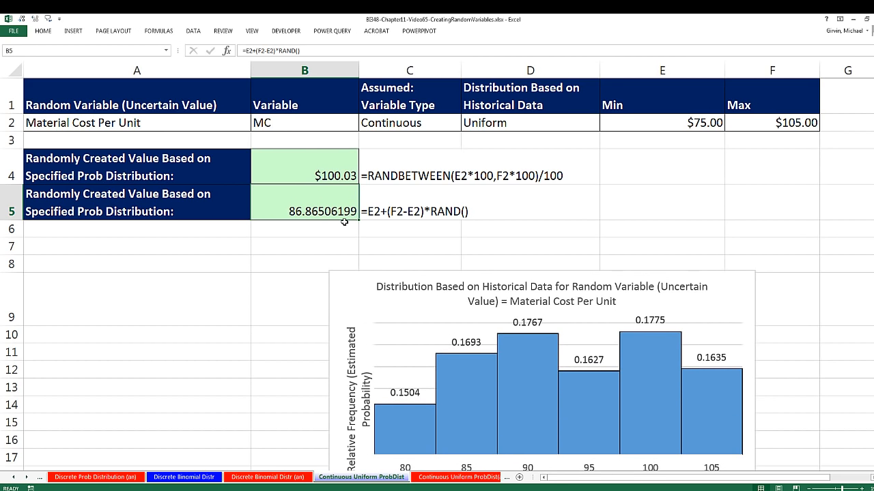
key("F9")
key("F9")
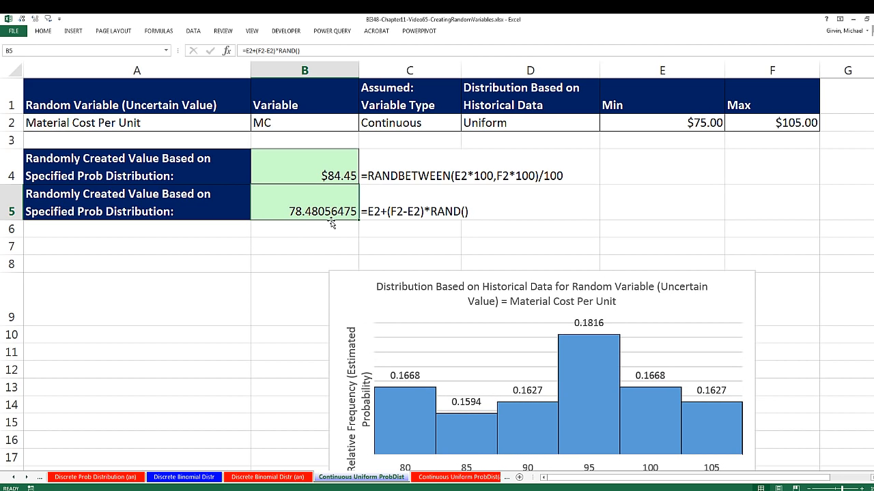
Step: Wrap the random part of the B5 formula in ROUND with 2 digits, making it =E2+ROUND((F2-E2)*RAND(),2)
key("F2")
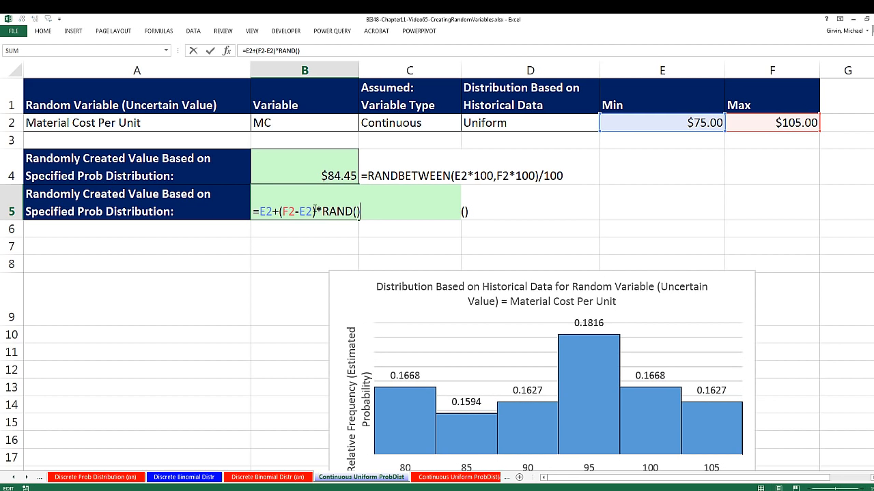
left_click(277, 212, "shift")
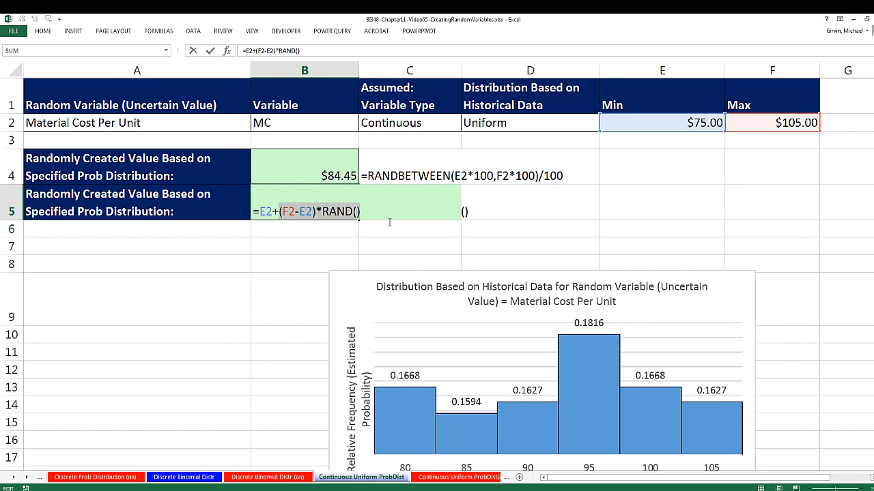
left_click(279, 212)
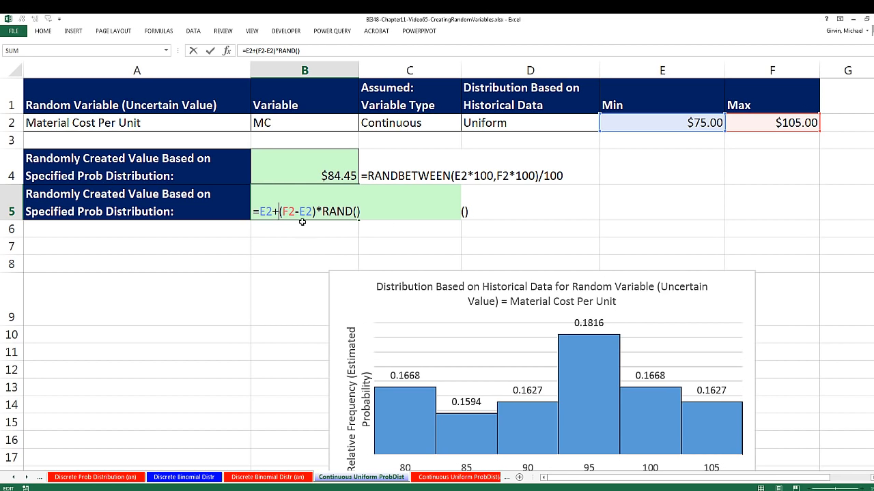
type("round(")
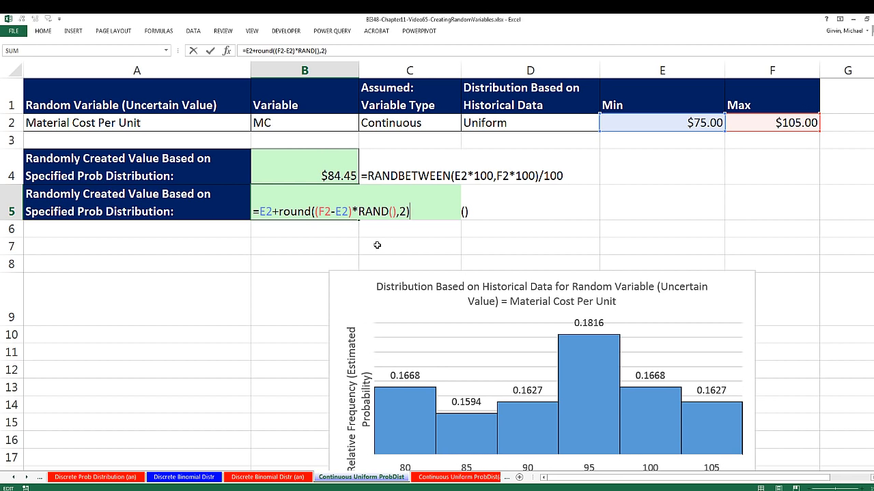
key("ctrl+Return")
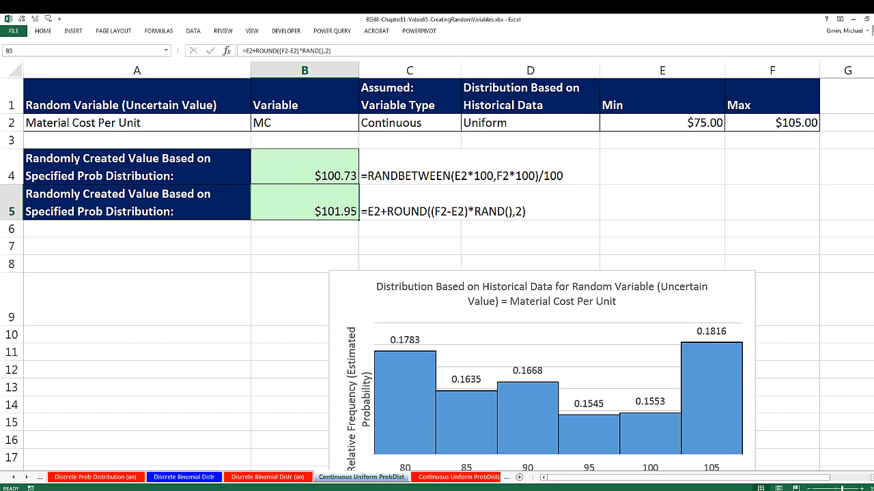
Step: Recalculate the sheet repeatedly to examine the random material costs rounded to the cent
key("F9")
key("F9")
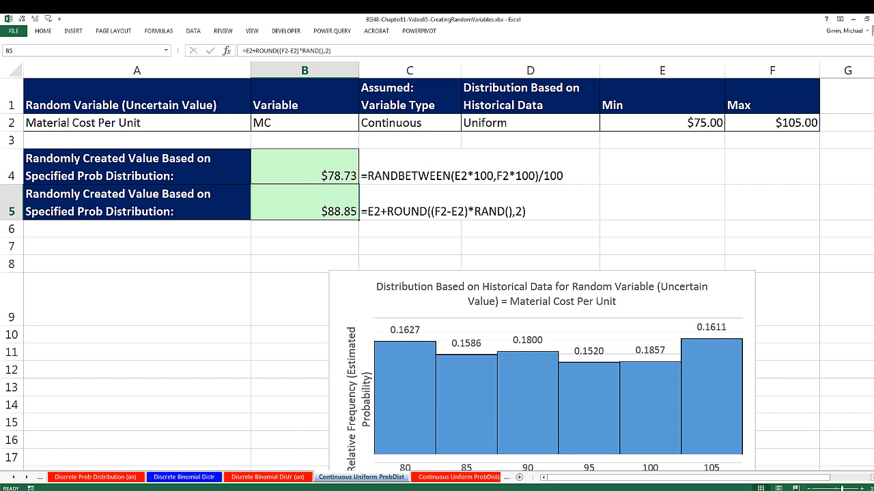
key("F9")
key("F9")
key("F9")
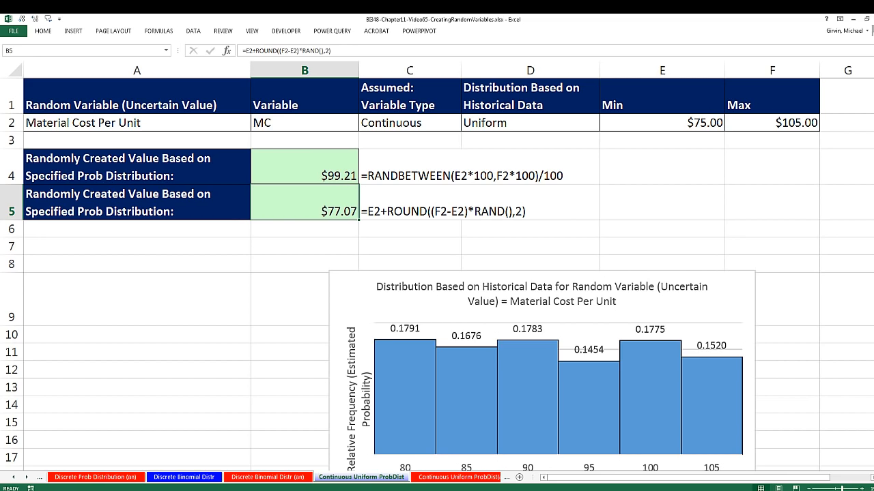
key("F9")
key("F9")
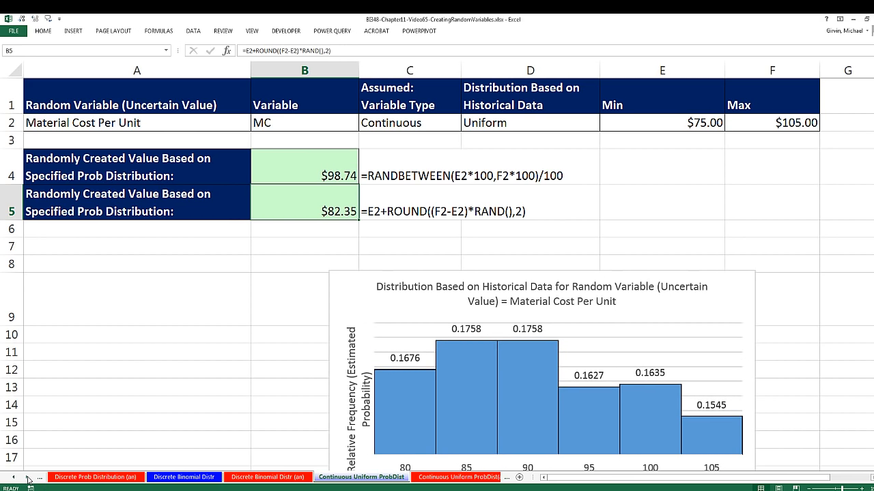
Step: Switch to the Continuous Normal Prob Dist. worksheet
left_click(28, 480)
left_click(28, 480)
left_click(28, 480)
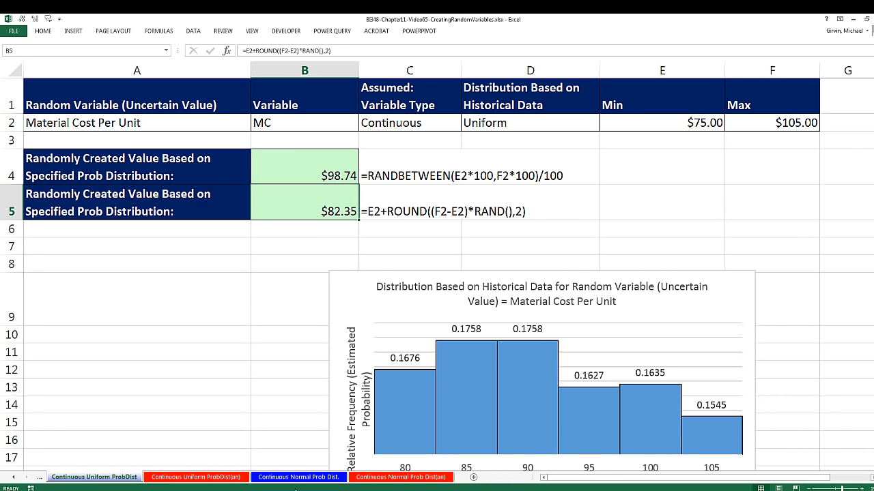
left_click(294, 477)
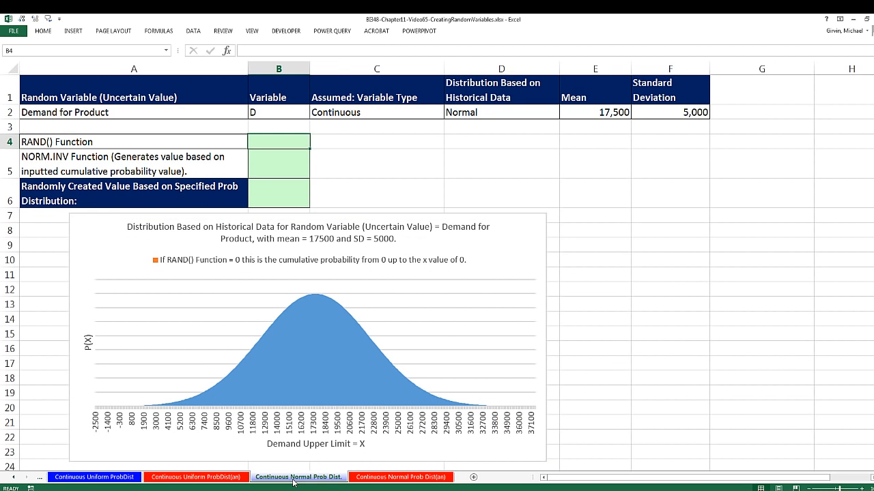
Step: Review the product demand variable's name, type, distribution, mean and standard deviation in row 2
left_click(147, 112)
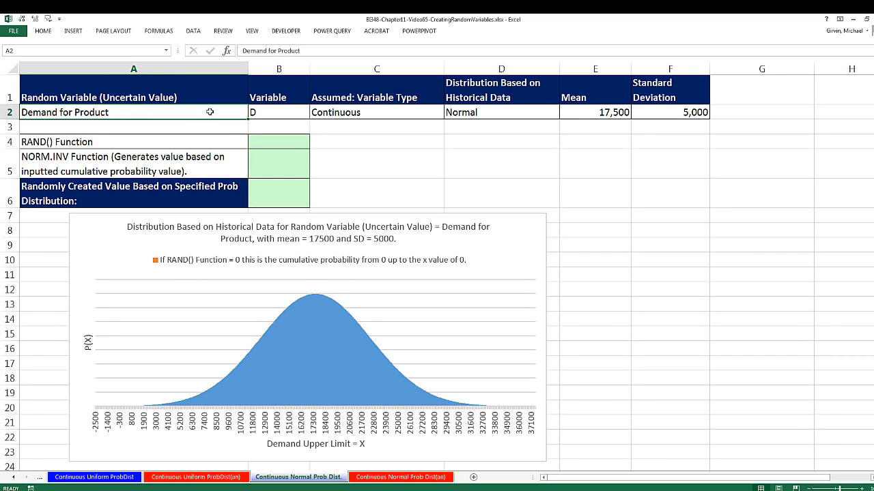
left_click(345, 112)
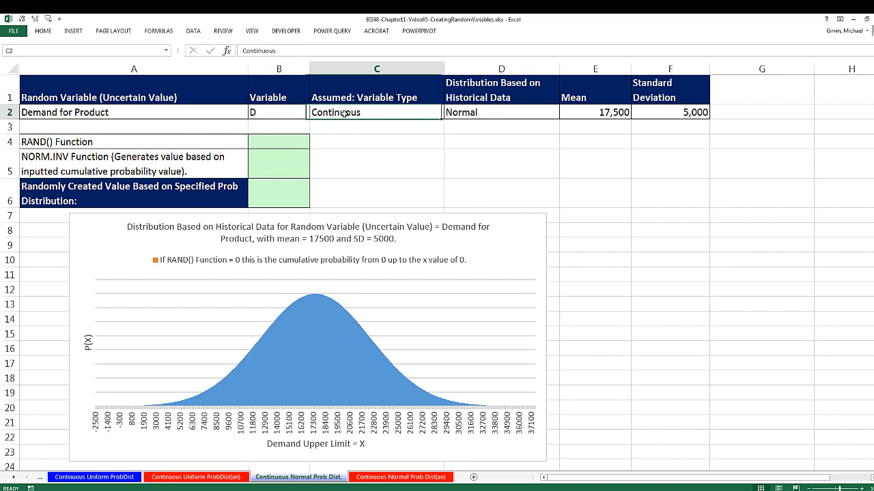
left_click(481, 109)
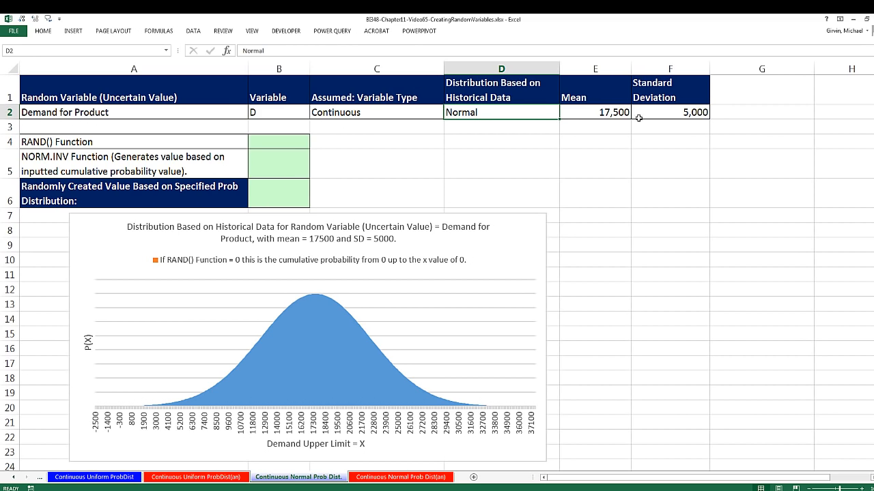
left_click(609, 113)
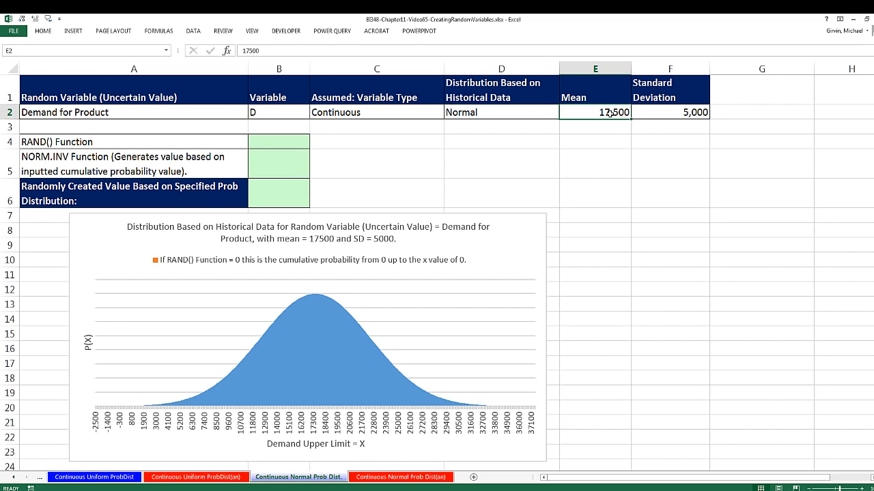
left_click(645, 112)
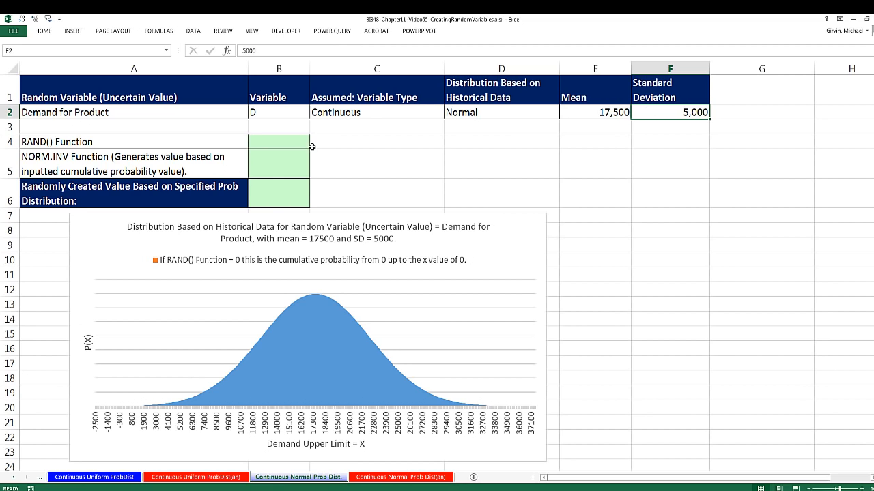
Step: Enter =RAND() in cell B4 to generate the random cumulative probability
left_click(291, 146)
type("=RAND(")
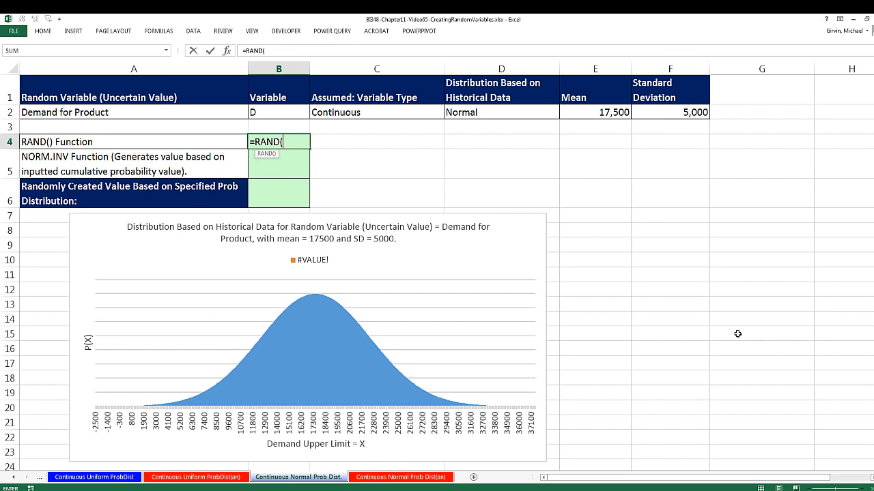
type(")")
key("ctrl+Return")
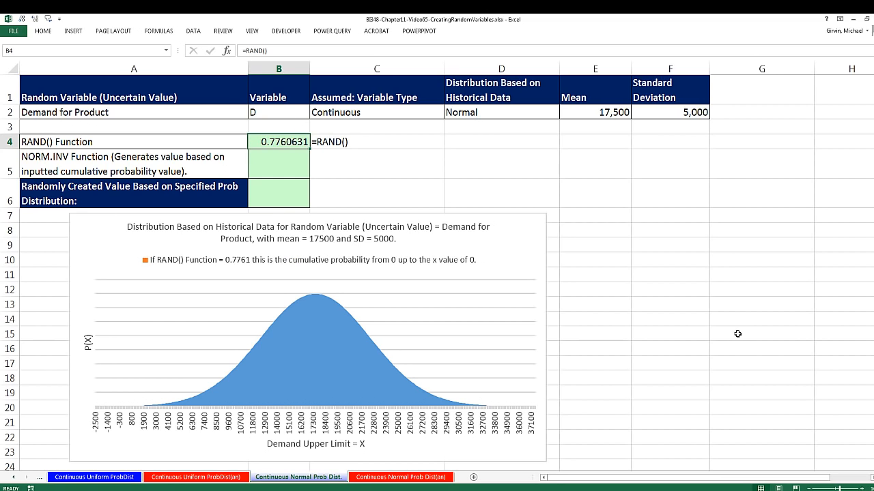
Step: Enter =NORM.INV(B4,E2,F2) in cell B5, using the random probability, the mean and the standard deviation
left_click(288, 163)
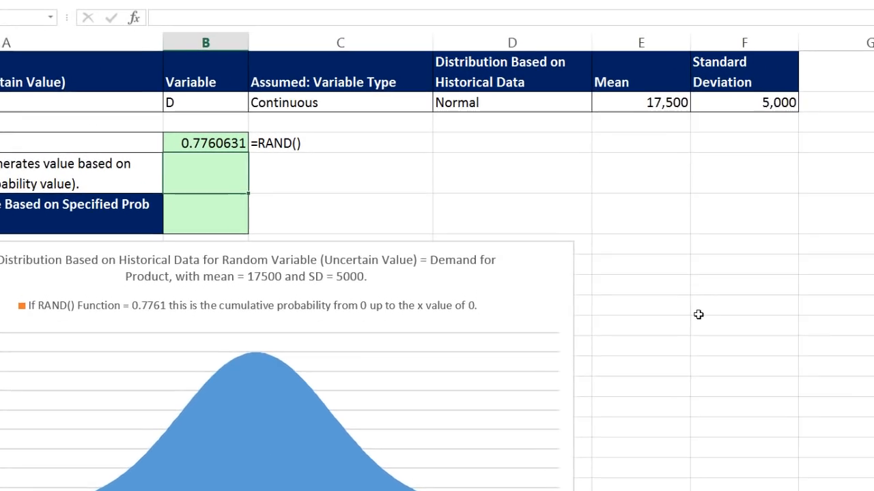
type("=n")
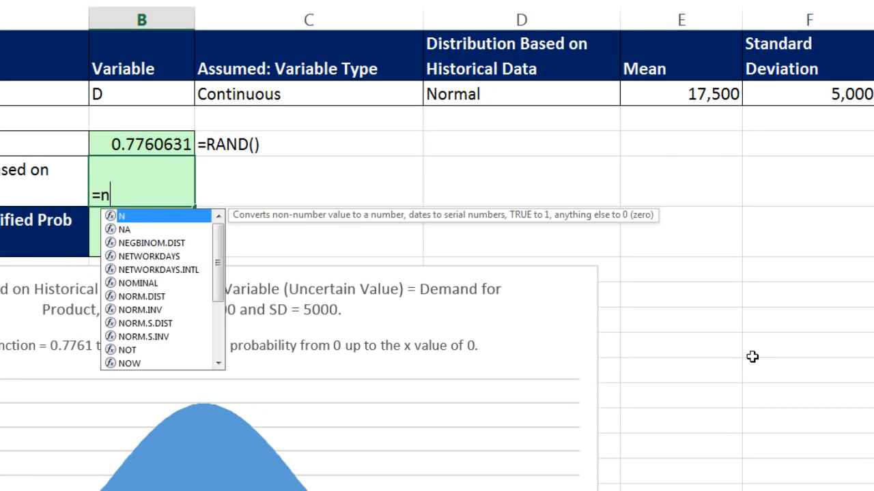
type("orm")
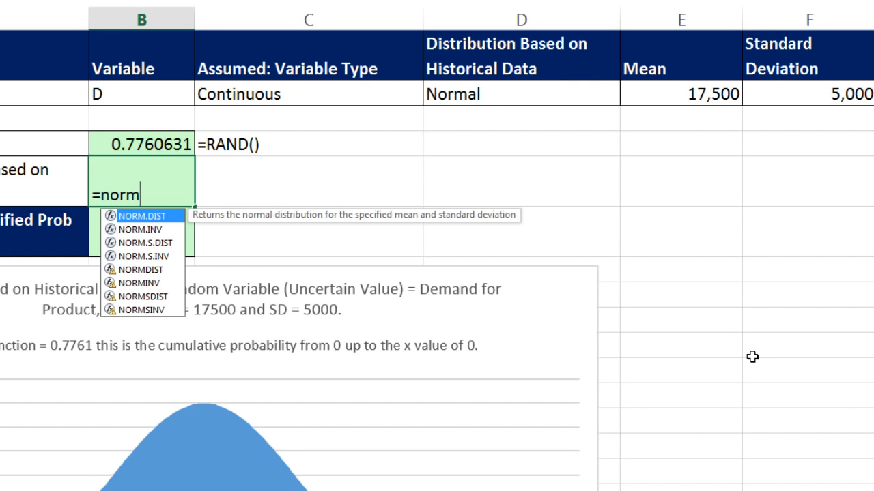
key("Down")
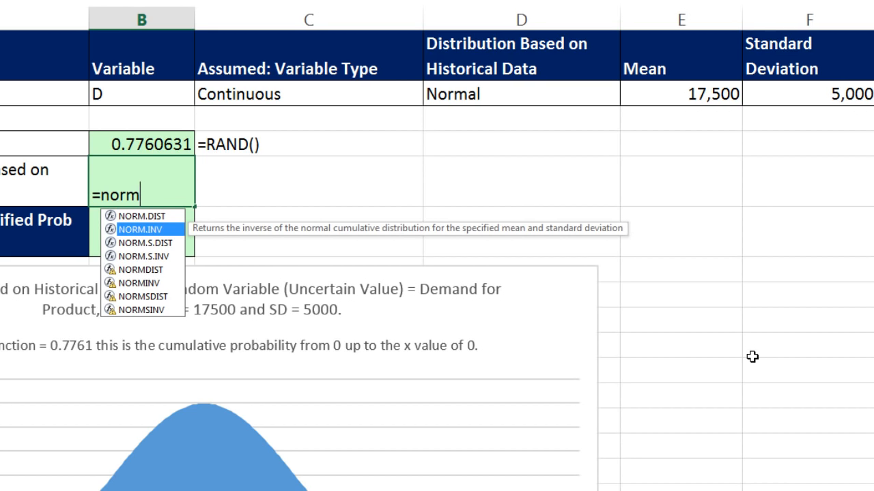
key("Tab")
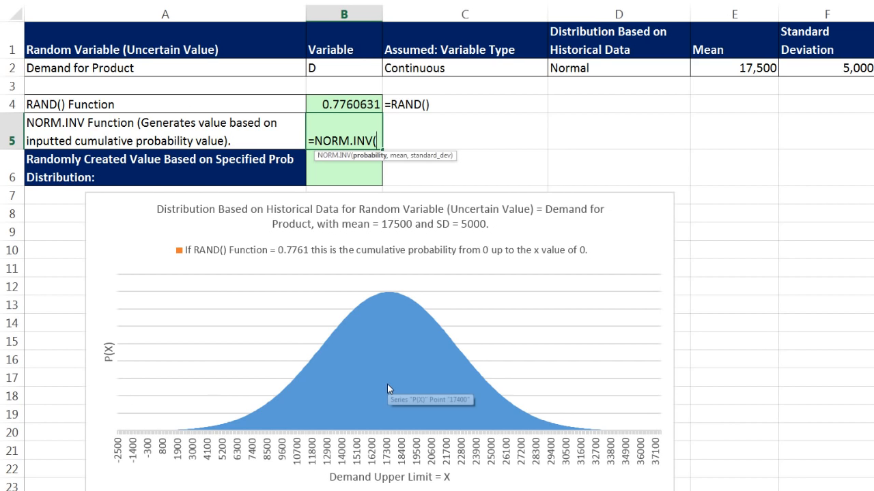
left_click(352, 104)
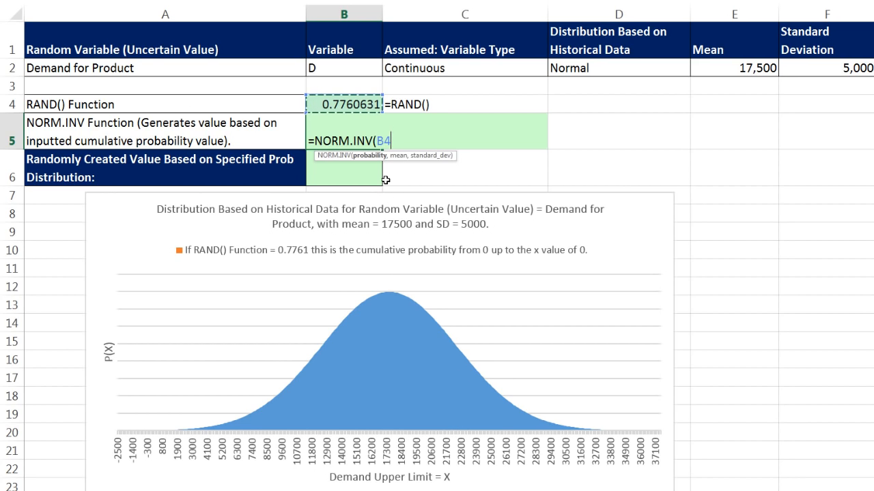
type(",")
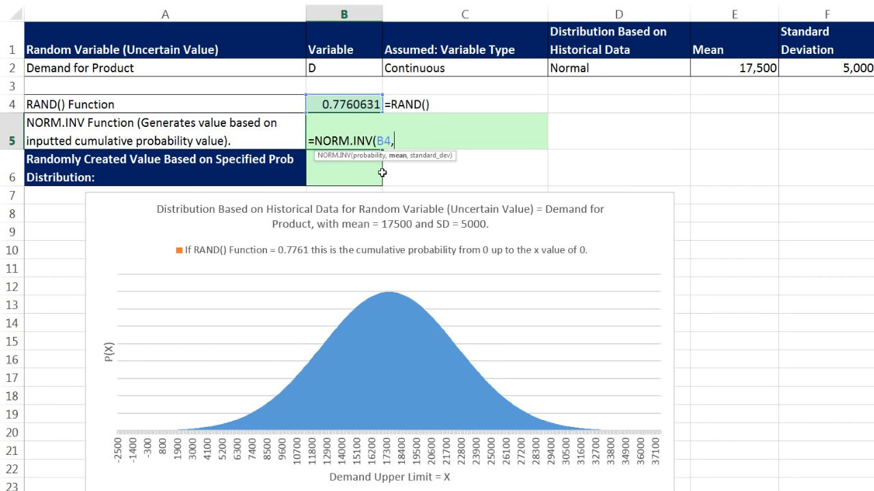
left_click(766, 66)
type(",")
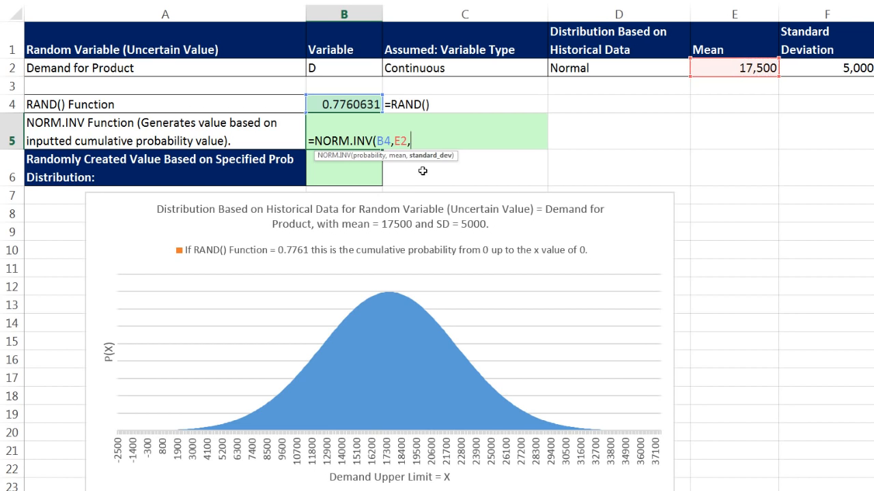
left_click(827, 72)
type(")")
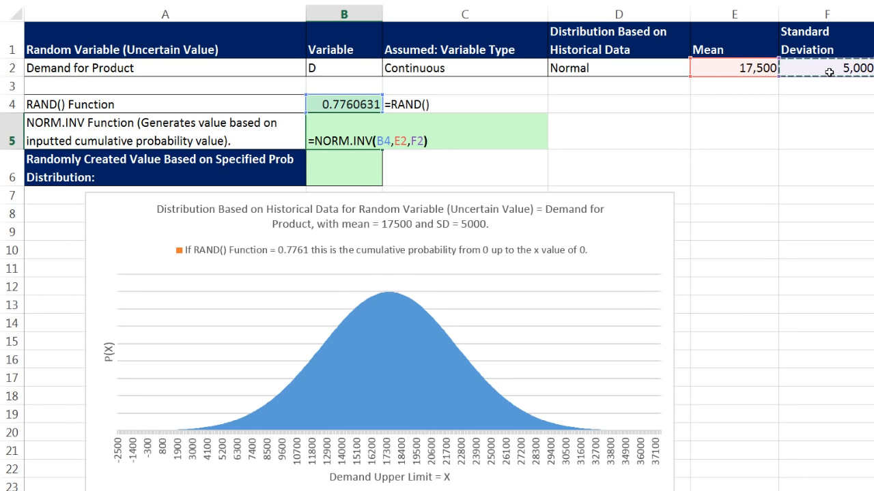
key("ctrl+Return")
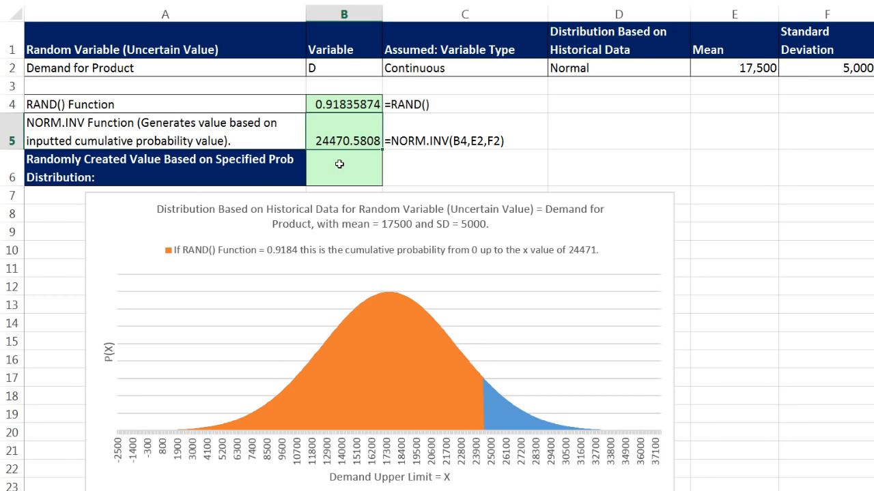
Step: Recalculate the sheet a few times to compare the unrounded demand values with the shaded area of the normal curve
key("F9")
key("F9")
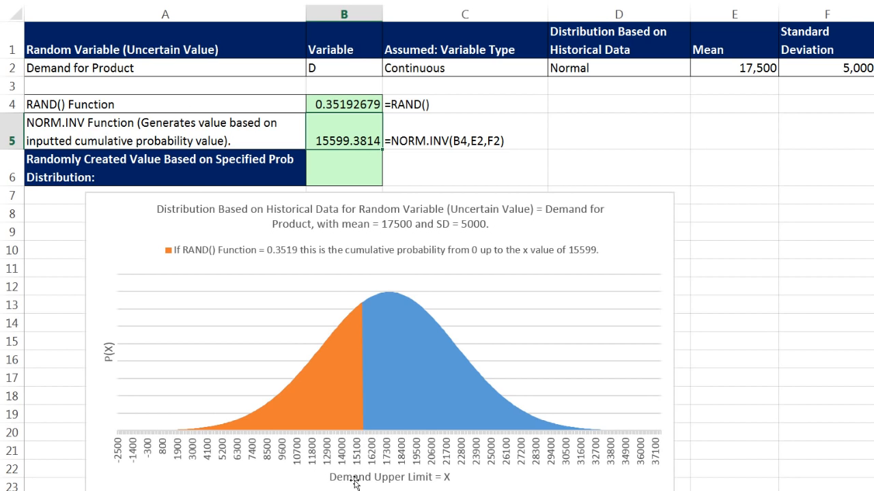
key("F9")
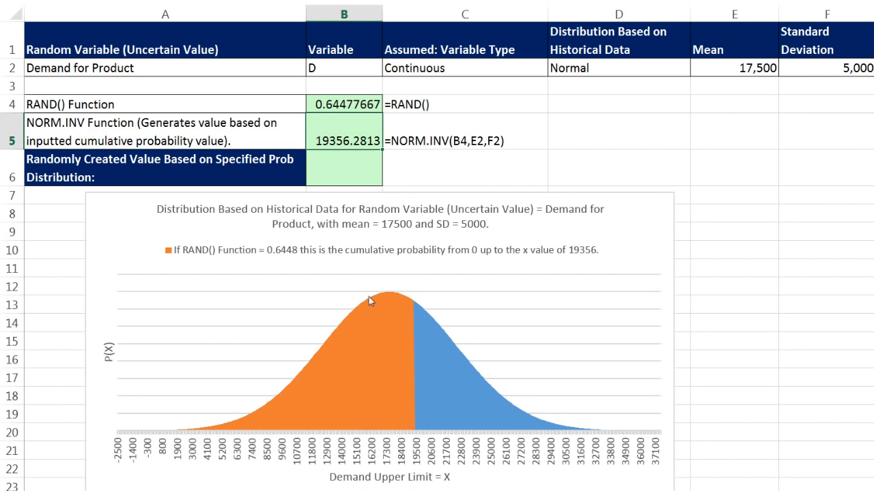
Step: Round the demand in B5 to whole units by changing the formula to =ROUND(NORM.INV(B4,E2,F2),0)
double_click(349, 142)
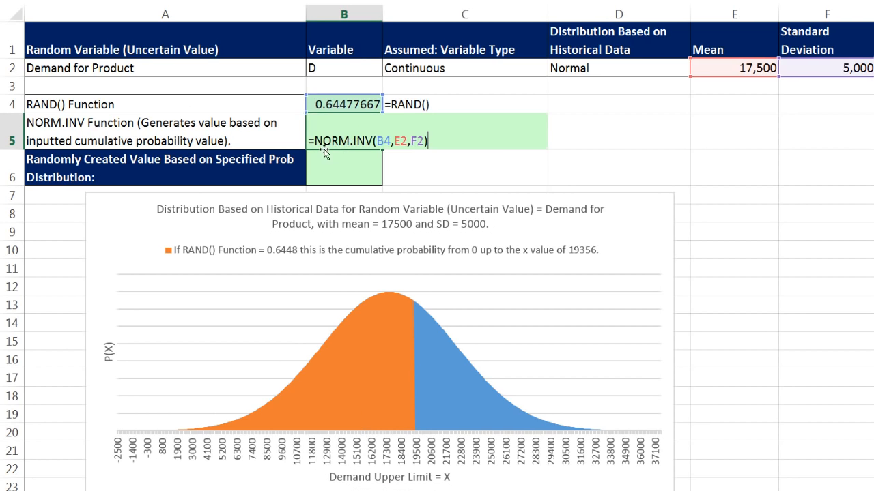
type("round(")
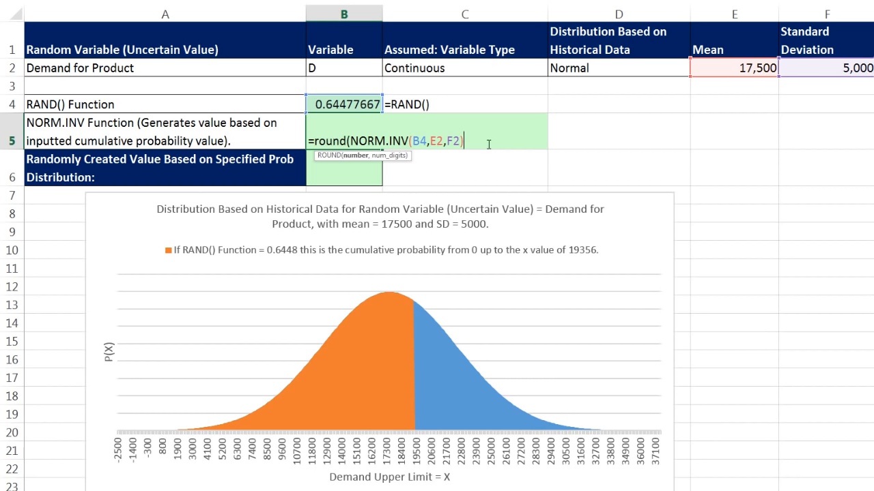
type(",")
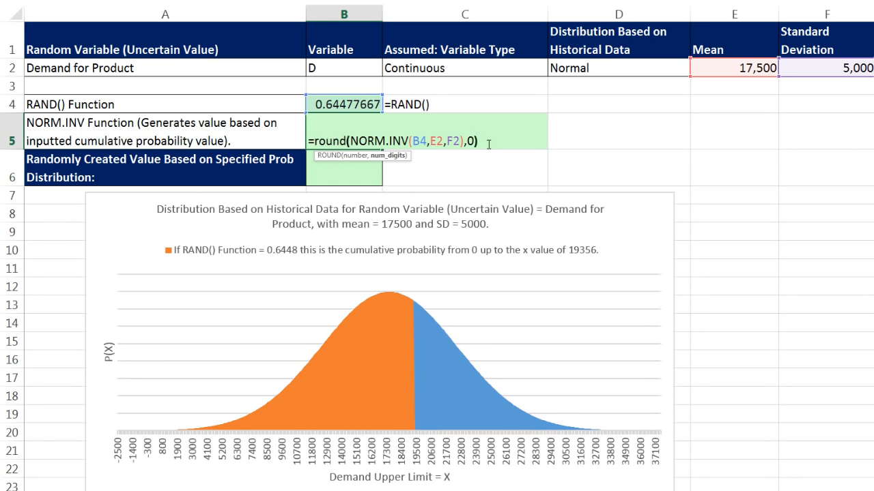
type("0)")
key("ctrl+Return")
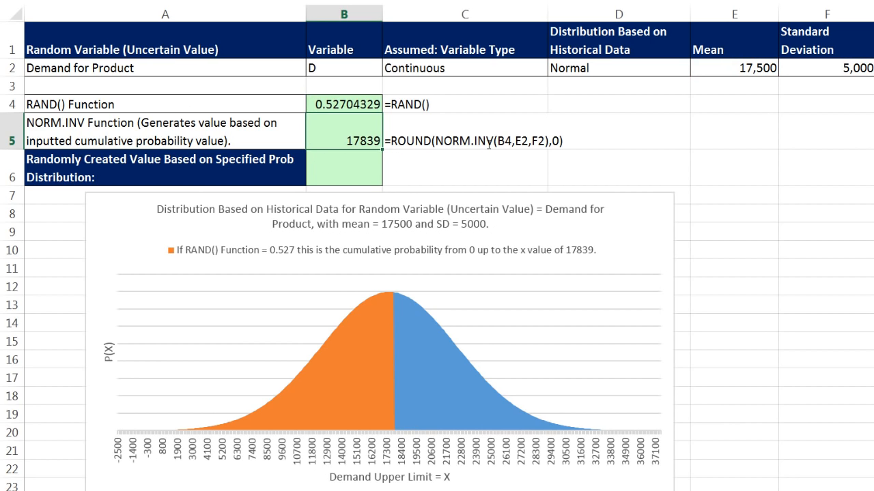
Step: Recalculate the sheet repeatedly to examine the whole-number demand values and the shaded area on the chart
key("F9")
key("F9")
key("F9")
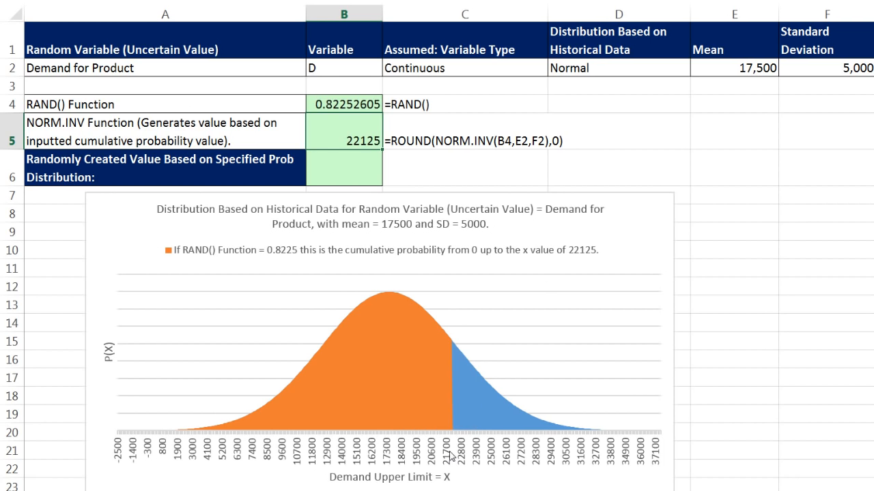
key("F9")
key("F9")
key("F9")
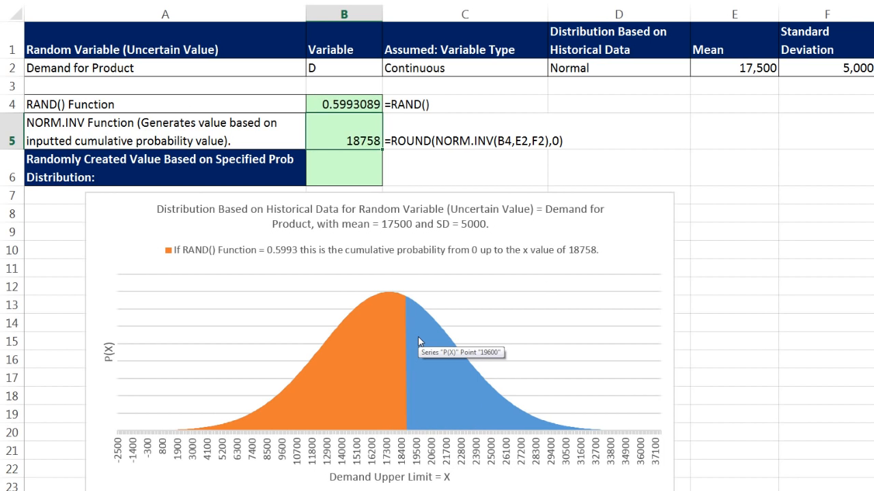
Step: Recalculate the random demand a few more times and review the mean in E2 and standard deviation in F2
key("F9")
key("F9")
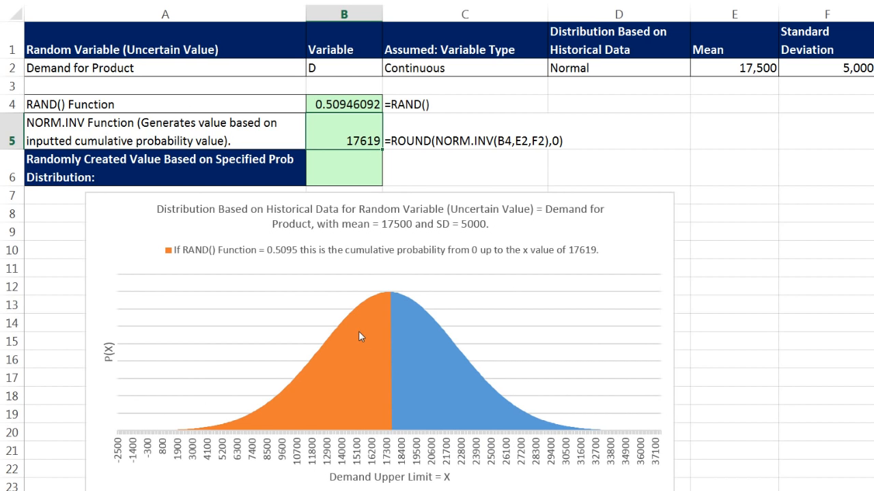
key("F9")
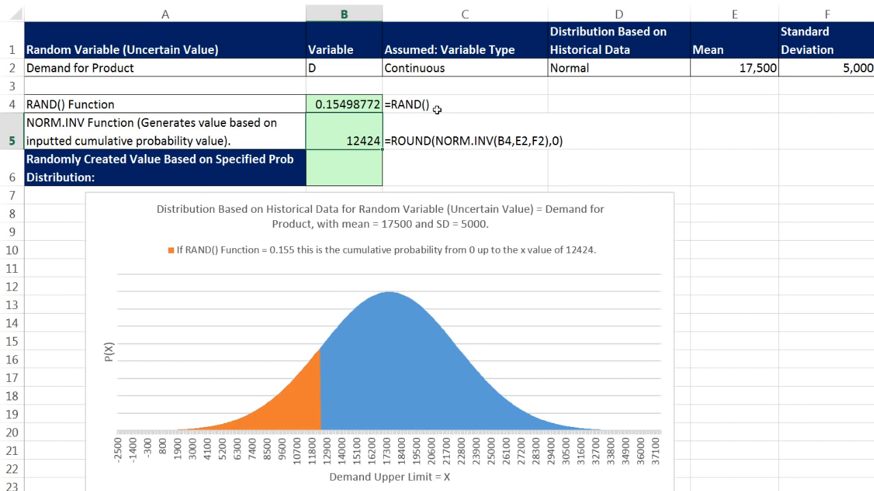
left_click(742, 69)
left_click(812, 70)
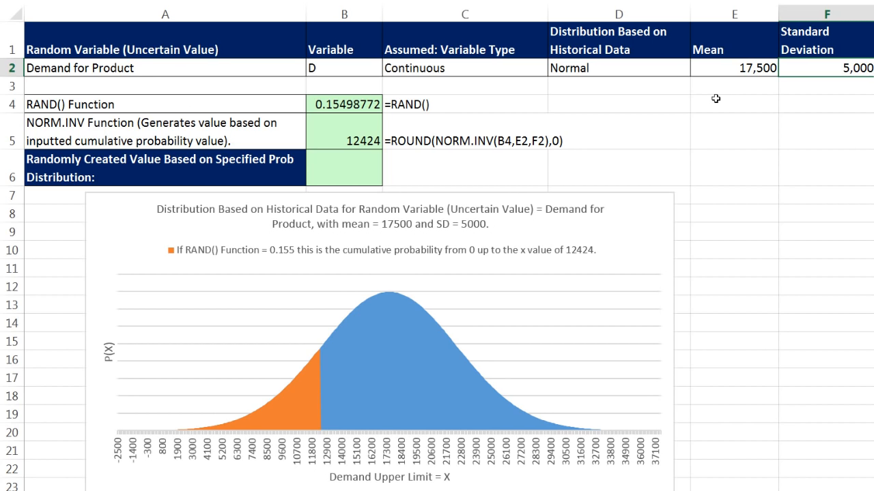
Step: Begin a formula in B6 with MAX, using 0 as the first argument and a ROUND function as the second
left_click(365, 171)
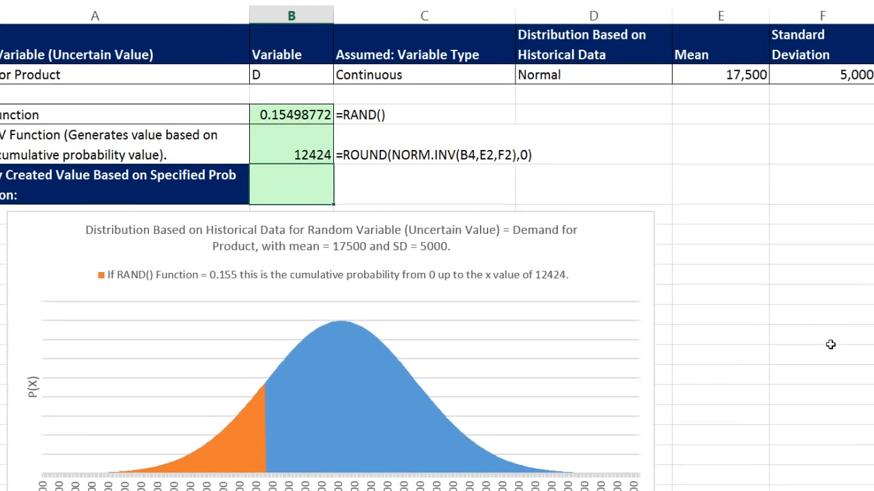
type("=")
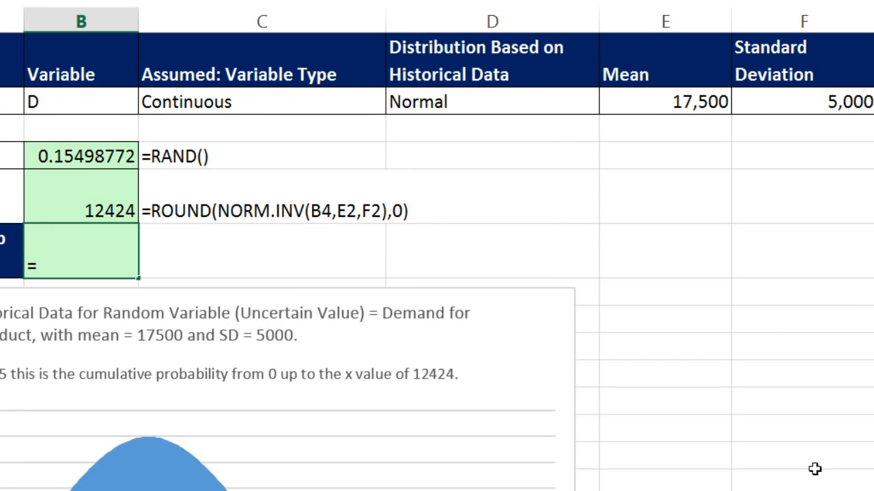
type("ma")
key("Down")
key("Tab")
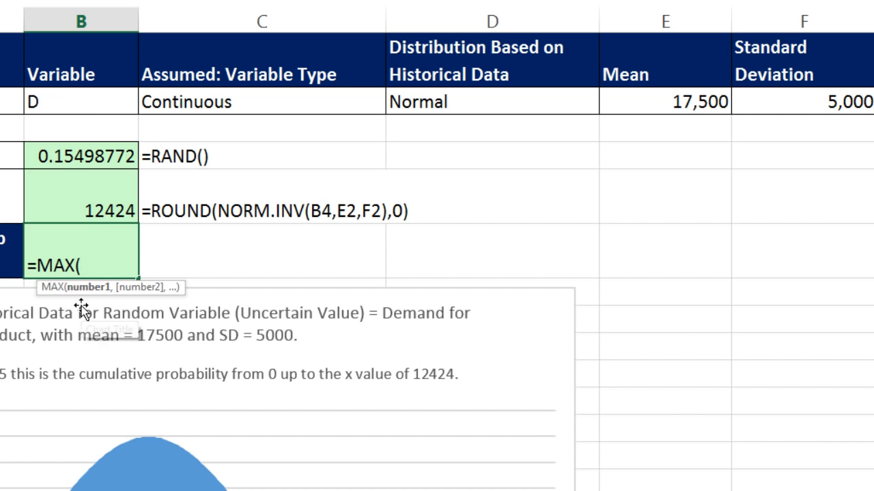
type("0")
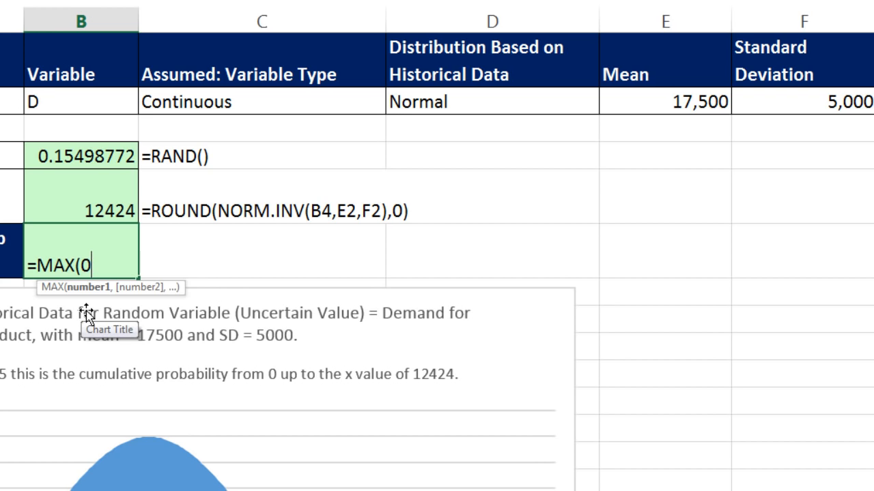
type(",")
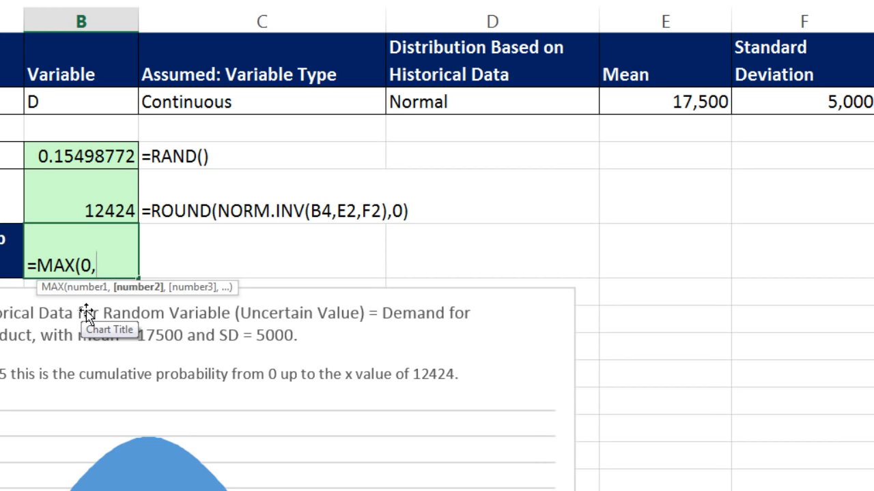
type("round")
key("Tab")
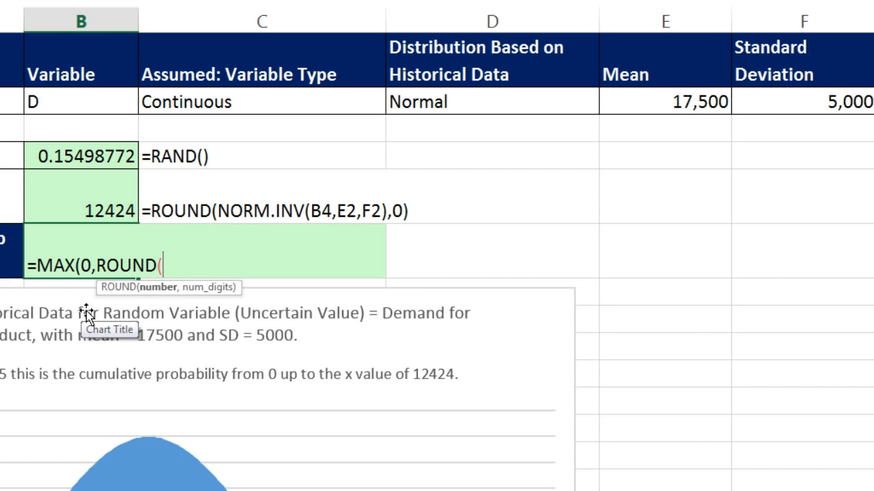
Step: Nest NORM.INV inside ROUND with RAND() as the probability, E2 as the mean and F2 as the standard deviation
type("norm.i")
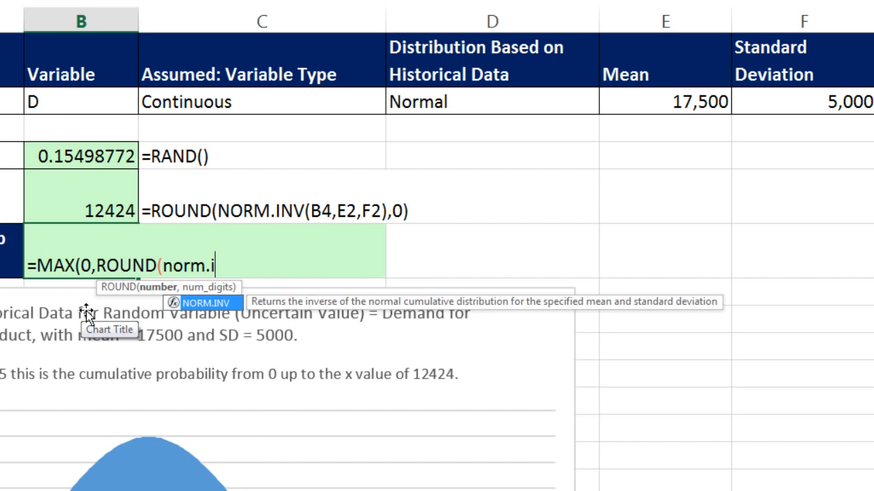
key("Tab")
type("rand")
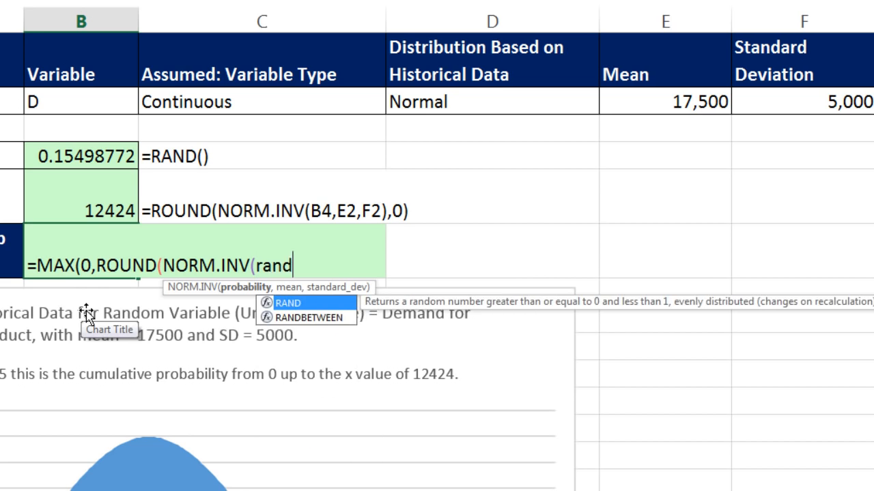
key("Tab")
type(")")
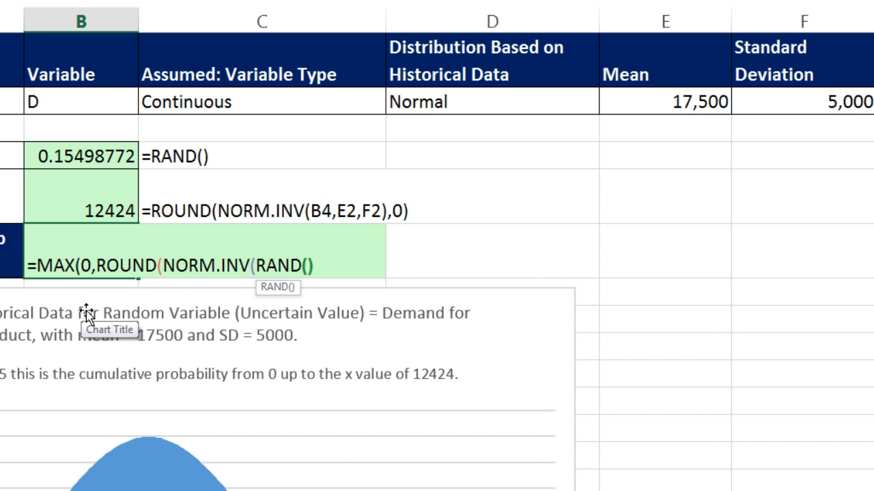
type(",")
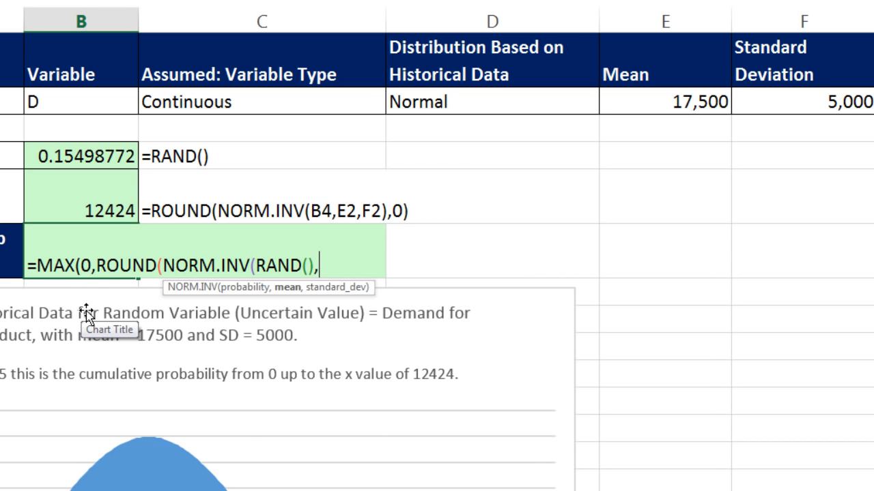
left_click(667, 104)
type(",")
left_click(780, 101)
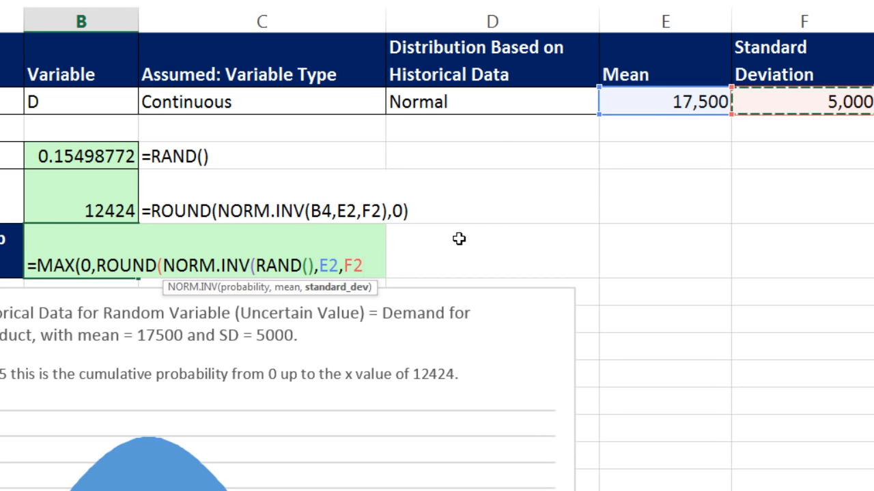
type(")")
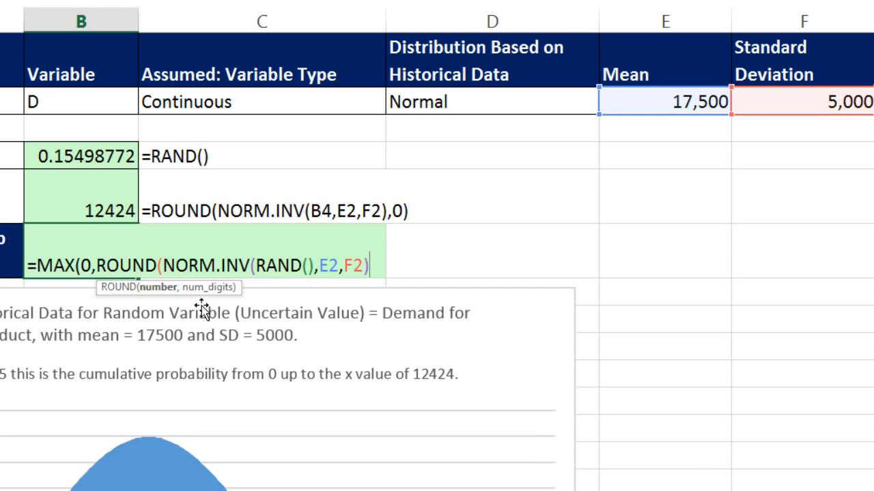
Step: Complete B6 as =MAX(0,ROUND(NORM.INV(RAND(),E2,F2),0)), check the MAX arguments, and apply the General number format to the cell
type(",")
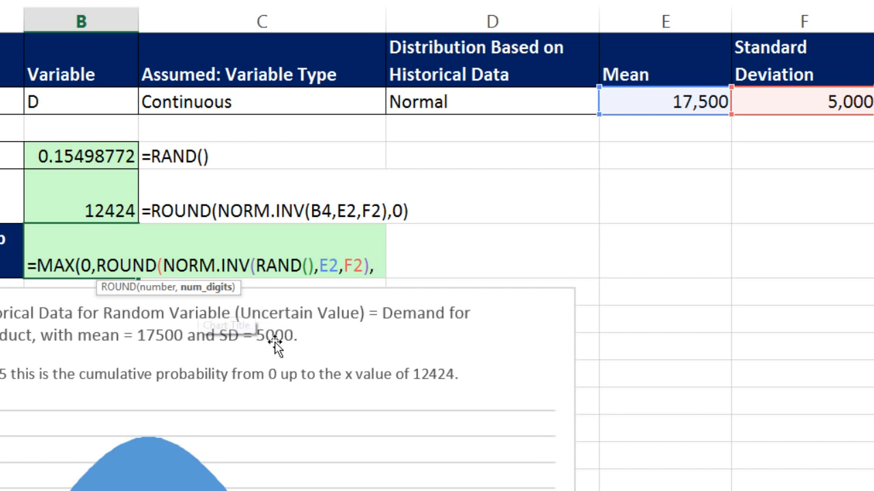
type("0")
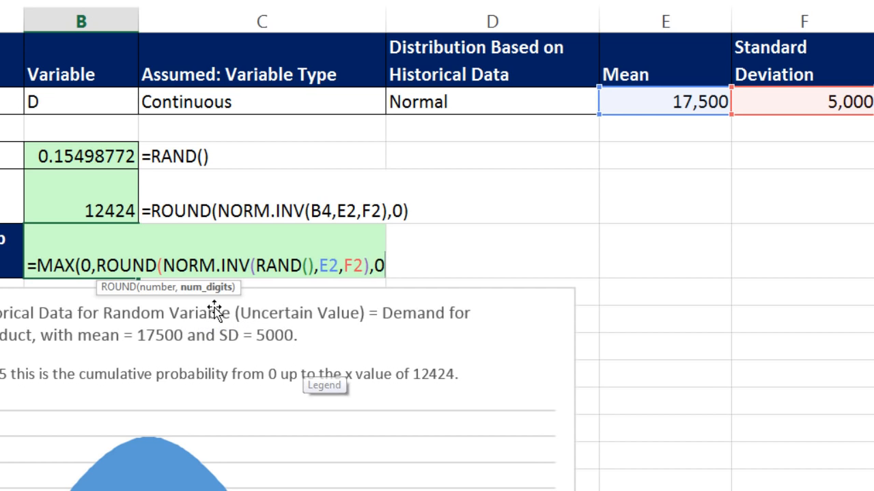
type(")")
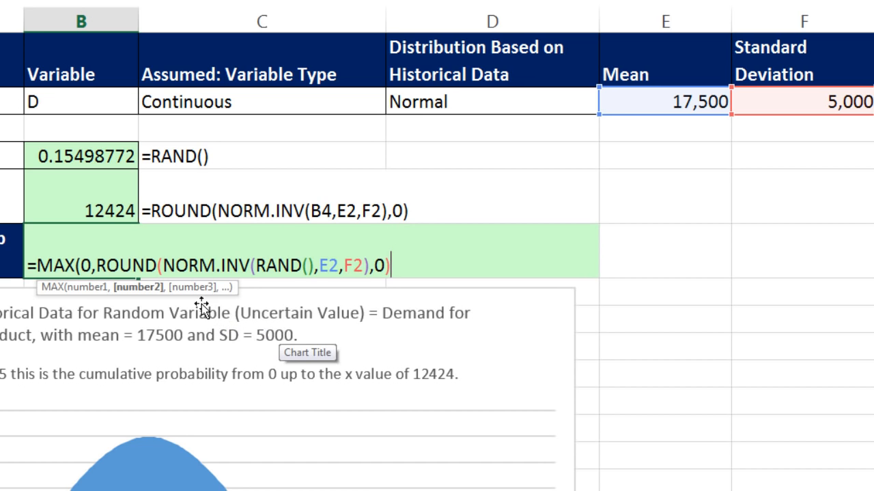
left_click(139, 288)
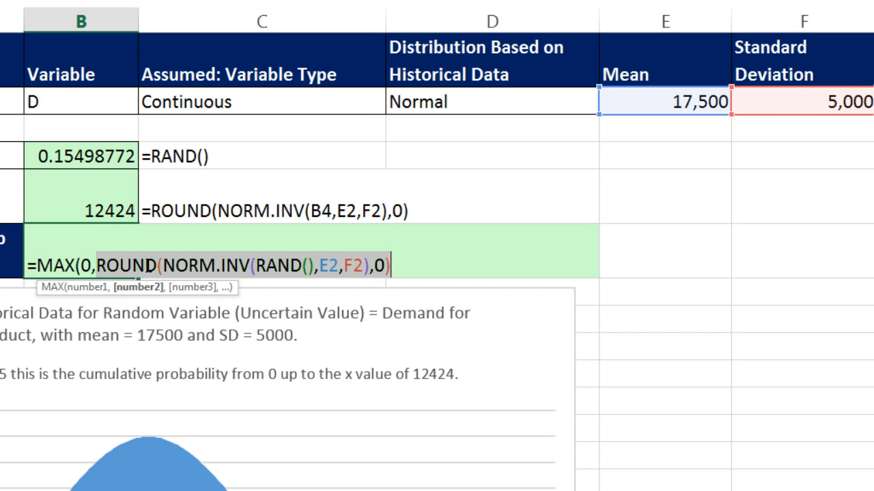
left_click(94, 288)
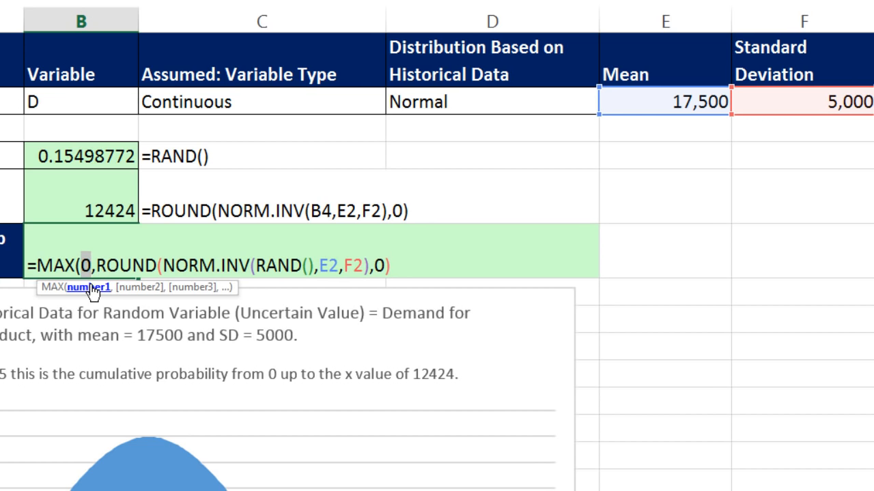
left_click(128, 289)
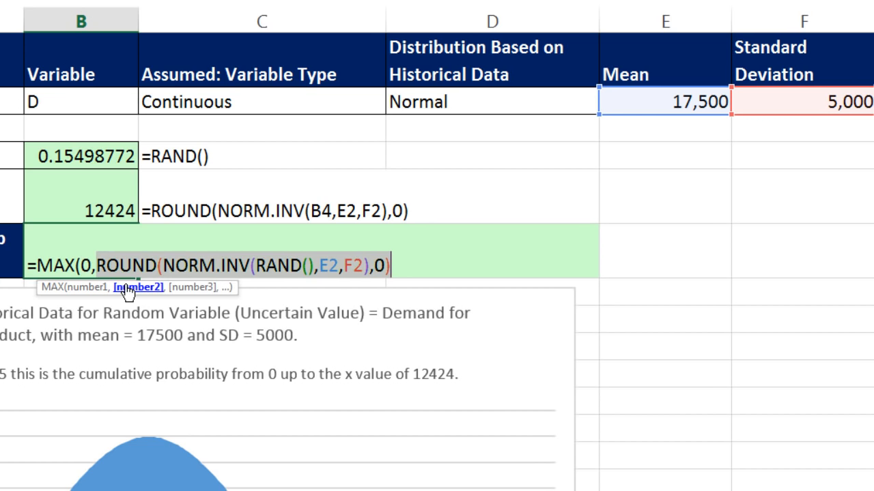
left_click(410, 264)
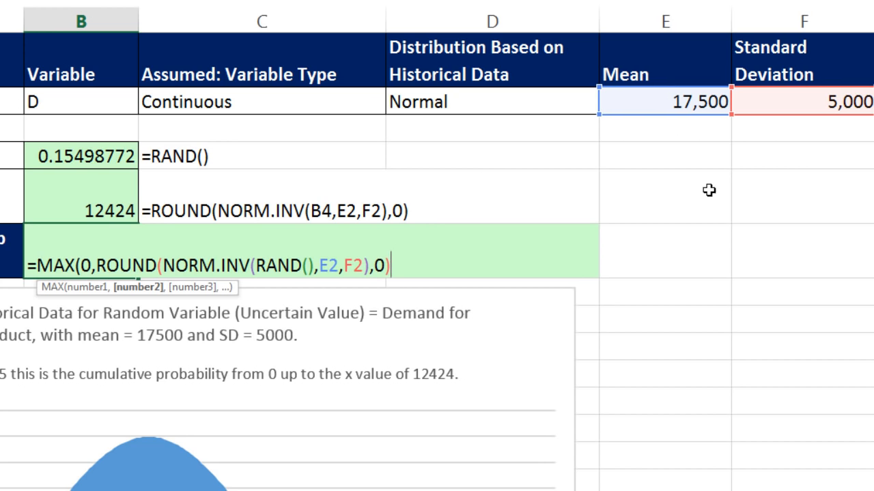
type(")")
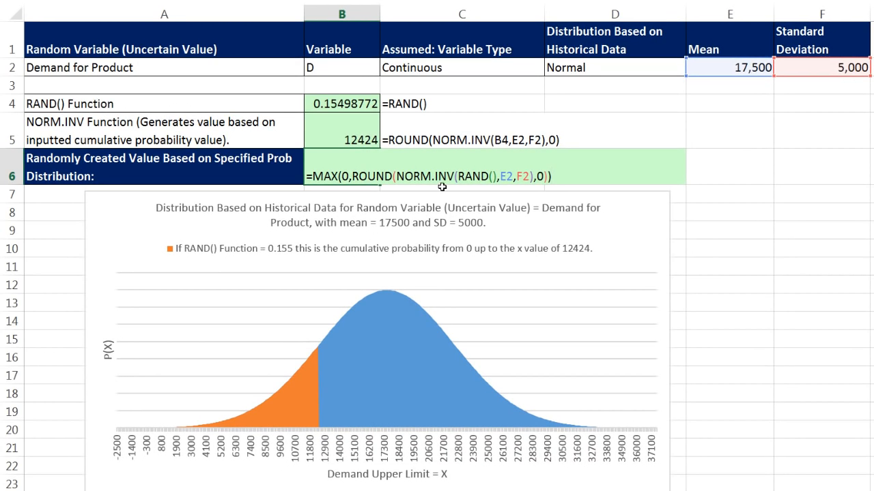
key("ctrl+Return")
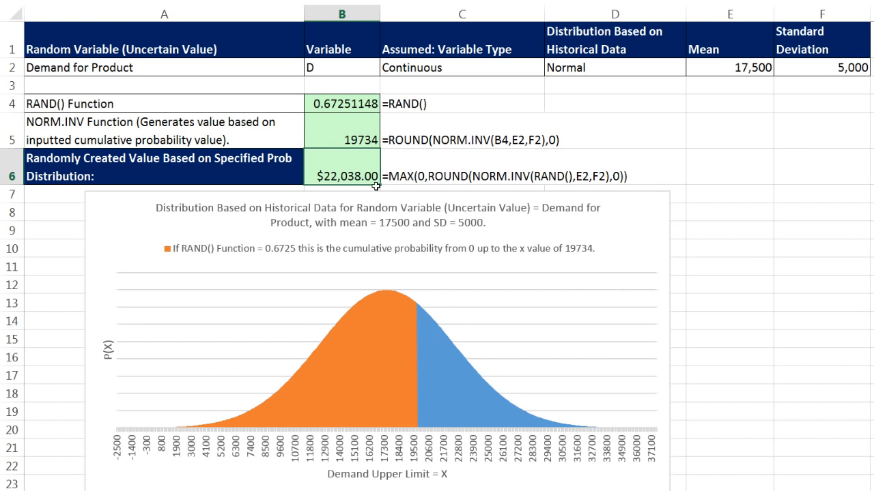
key("ctrl+shift+grave")
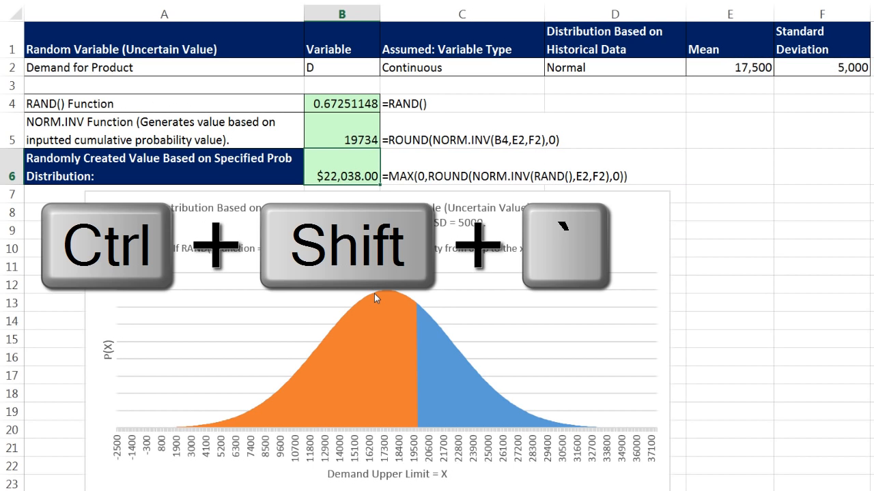
key("ctrl+shift+grave")
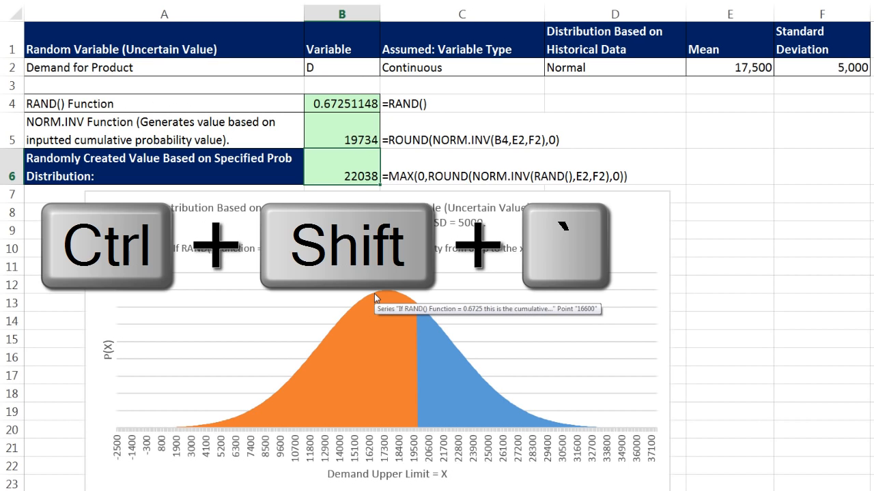
Step: Recalculate the sheet many times to examine the random demand values generated in B6
key("F9")
key("F9")
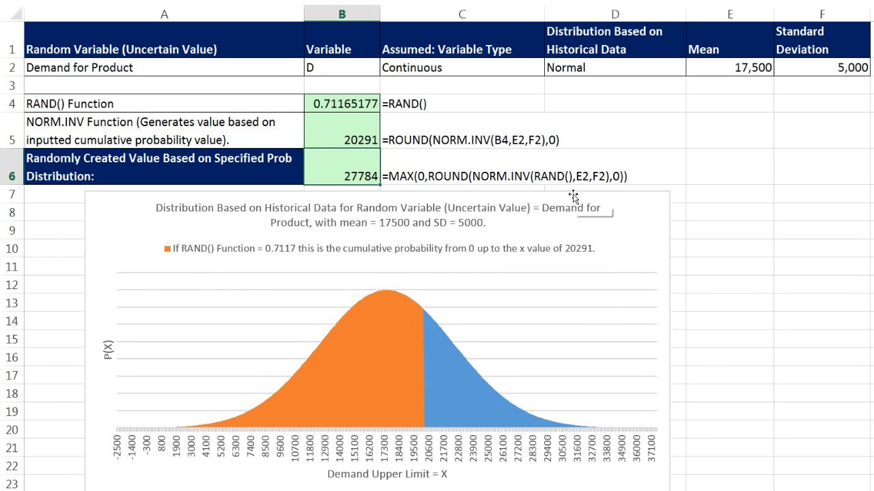
key("F9")
key("F9")
key("F9")
key("F9")
key("F9")
key("F9")
key("F9")
key("F9")
key("F9")
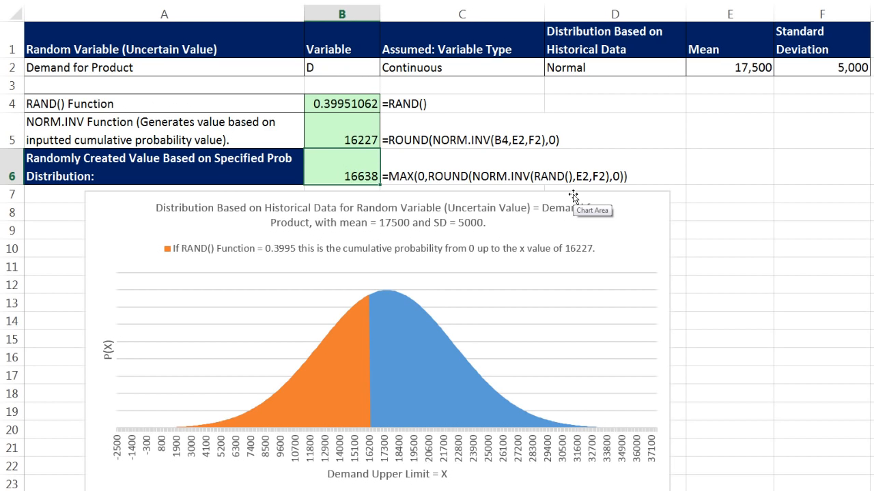
key("F9")
key("F9")
key("F9")
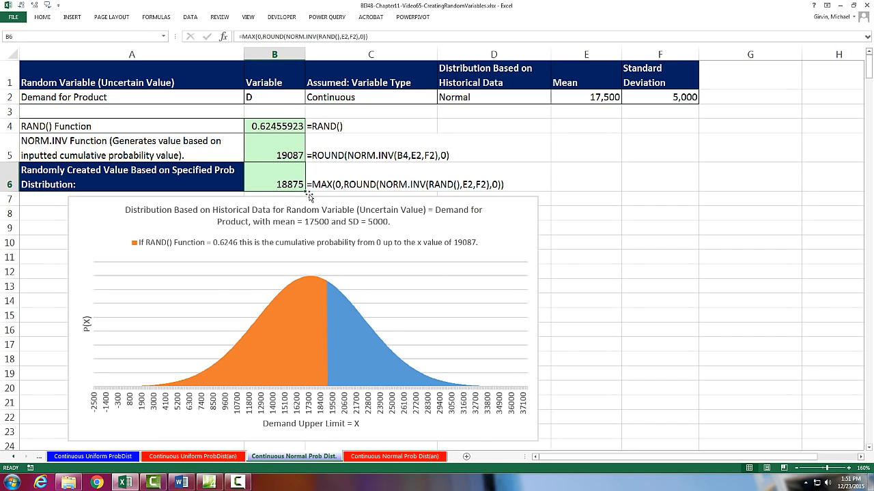
key("F9")
key("F9")
key("F9")
key("F9")
key("F9")
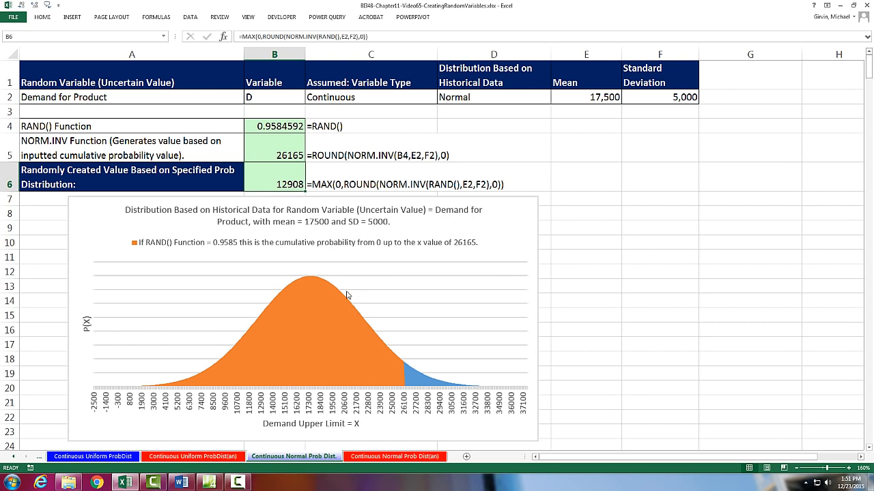
Step: Go back to the Continuous Uniform ProbDist sheet and recalculate it to review the random material costs per unit
left_click(14, 456)
left_click(14, 456)
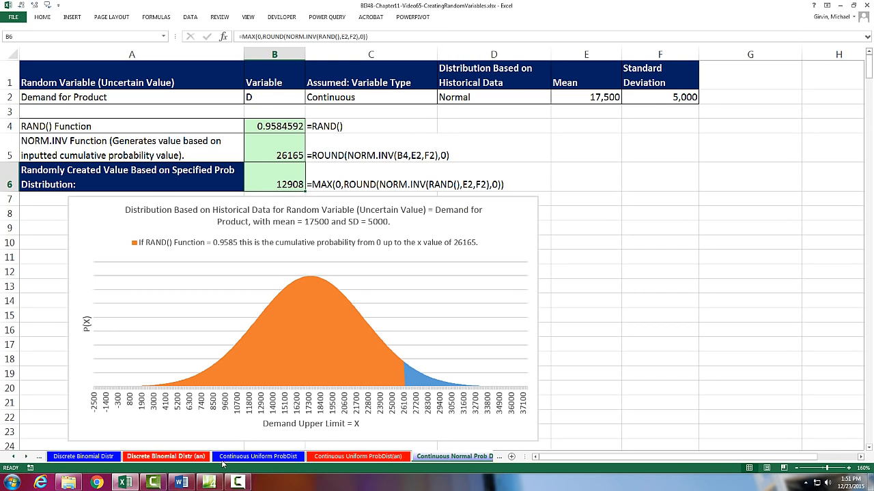
left_click(258, 456)
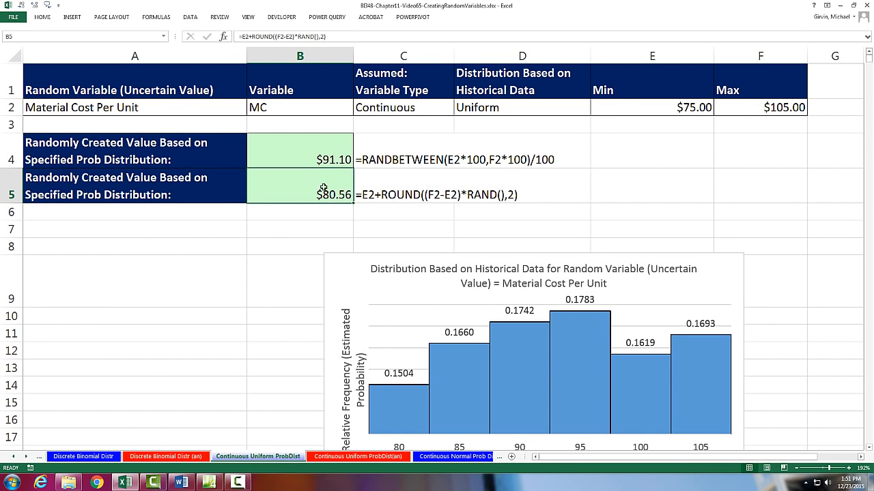
key("F9")
key("F9")
key("F9")
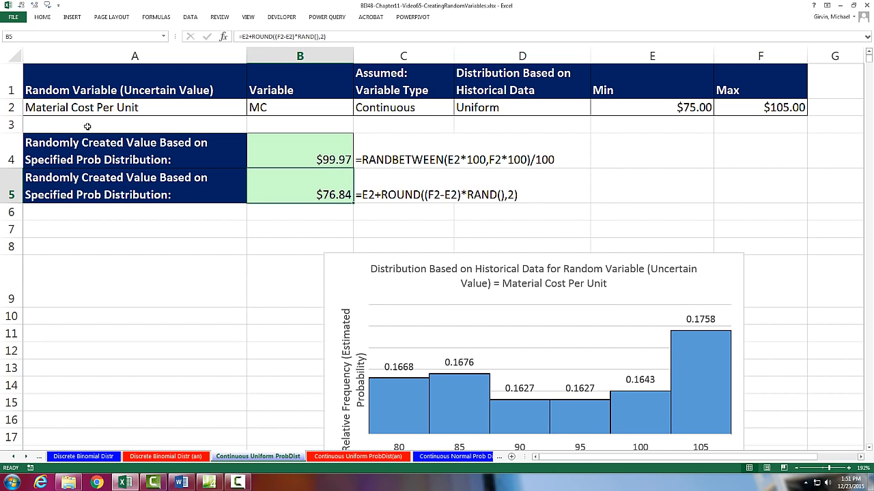
Step: Go to the Discrete Binomial Distr sheet and recalculate it to review the random number of new customers
left_click(78, 457)
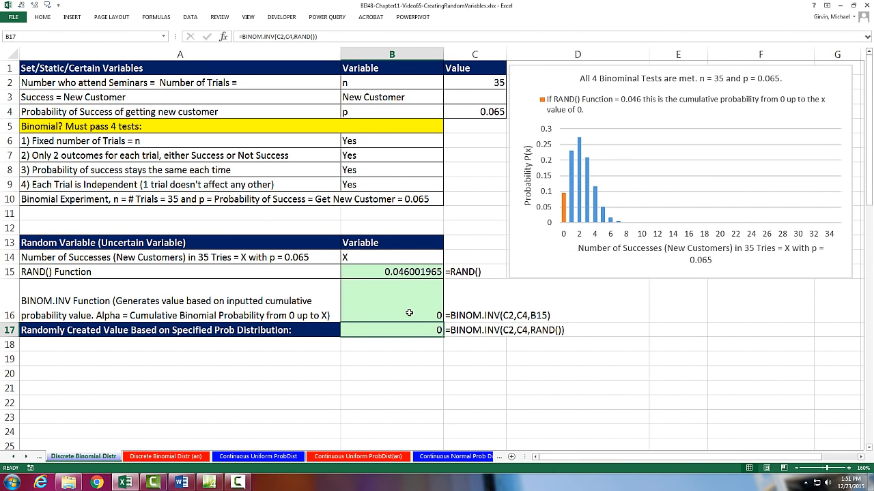
key("F9")
key("F9")
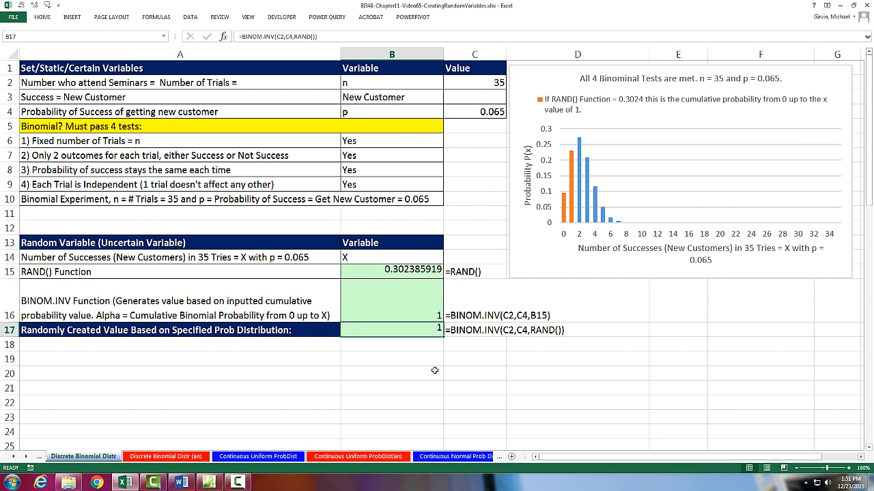
Step: Recalculate the binomial sheet several more times to compare the BINOM.INV values in B16 and B17 with the chart
key("F9")
key("F9")
key("F9")
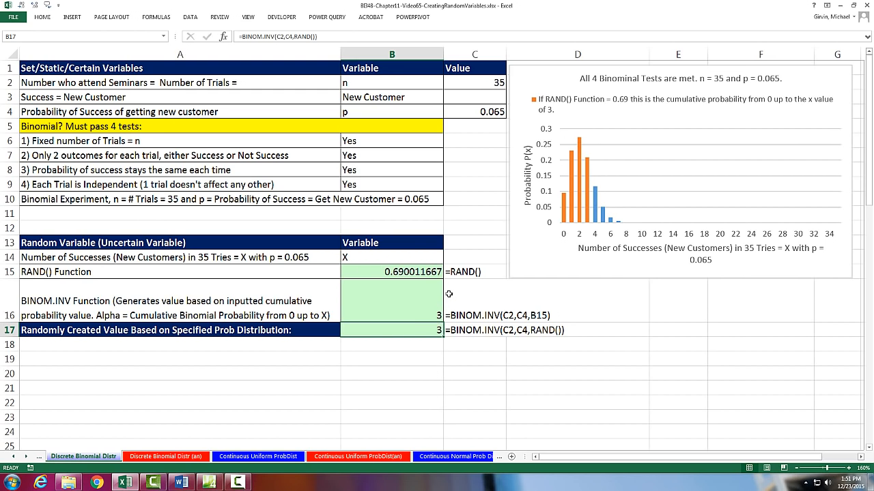
key("F9")
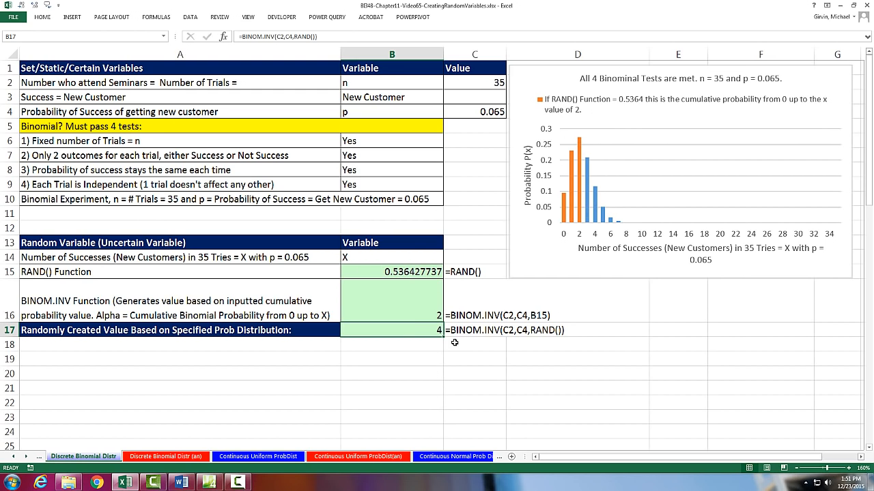
key("F9")
key("F9")
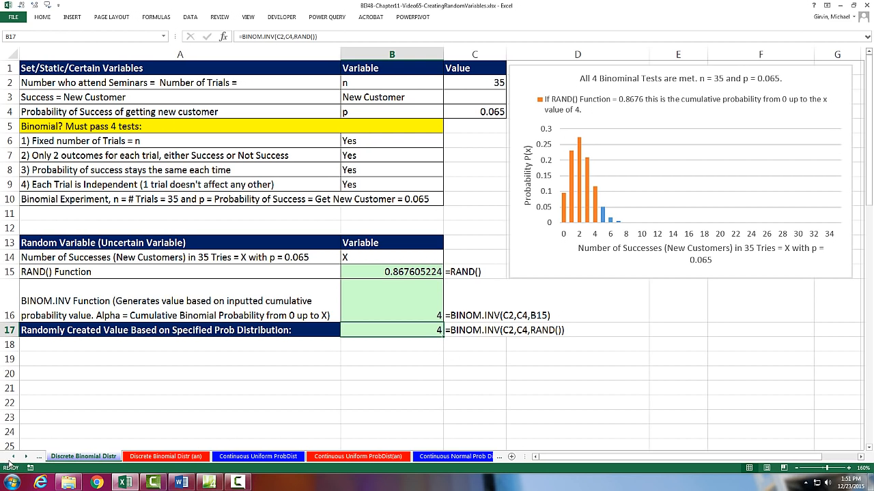
Step: Go to the Discrete Prob Distribution sheet and recalculate it repeatedly to review the random direct labor cost per unit from LOOKUP
left_click(14, 457)
left_click(14, 457)
left_click(13, 457)
left_click(117, 456)
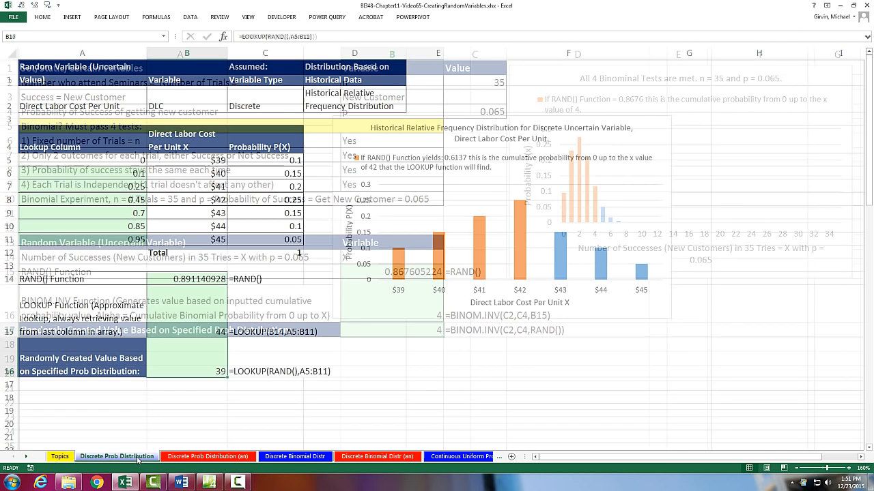
key("F9")
key("F9")
key("F9")
key("F9")
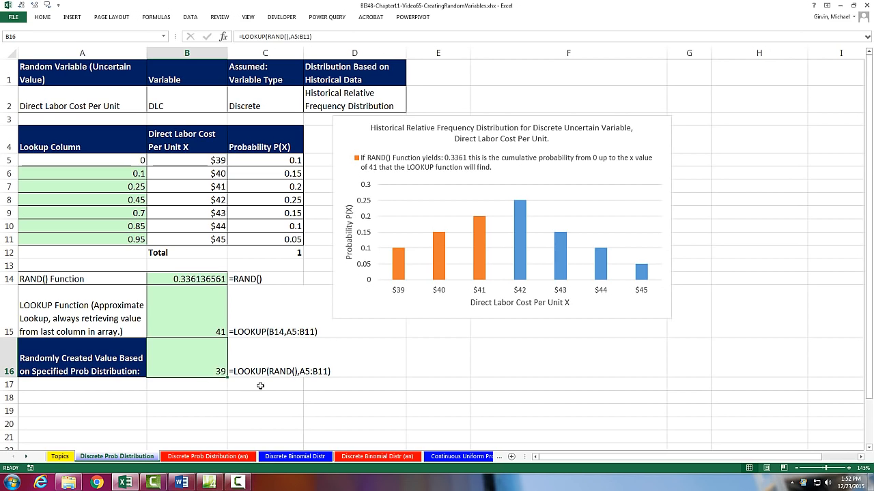
key("F9")
key("F9")
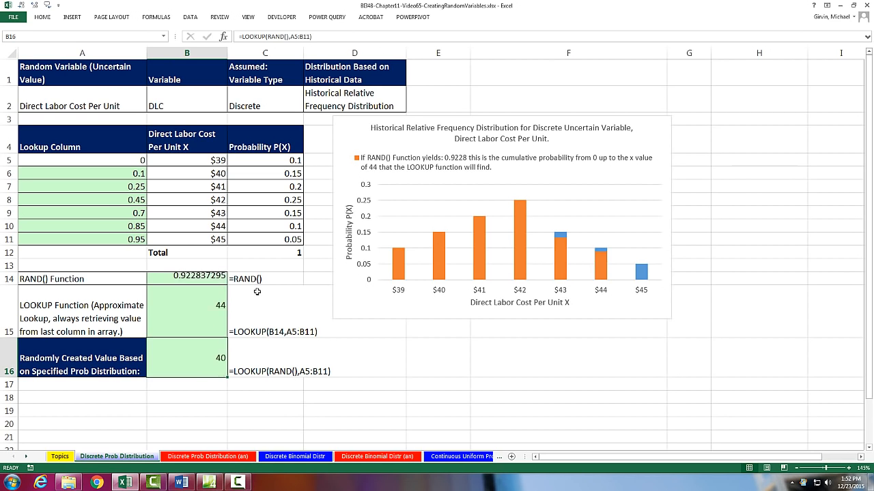
key("F9")
key("F9")
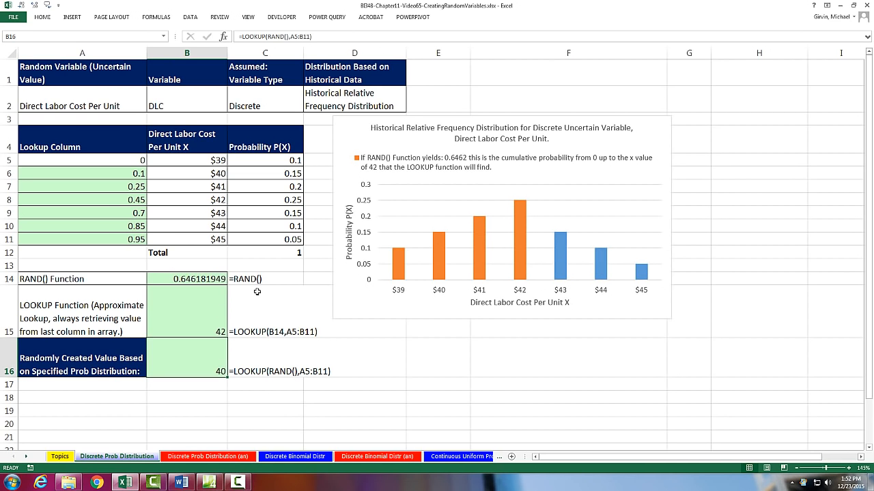